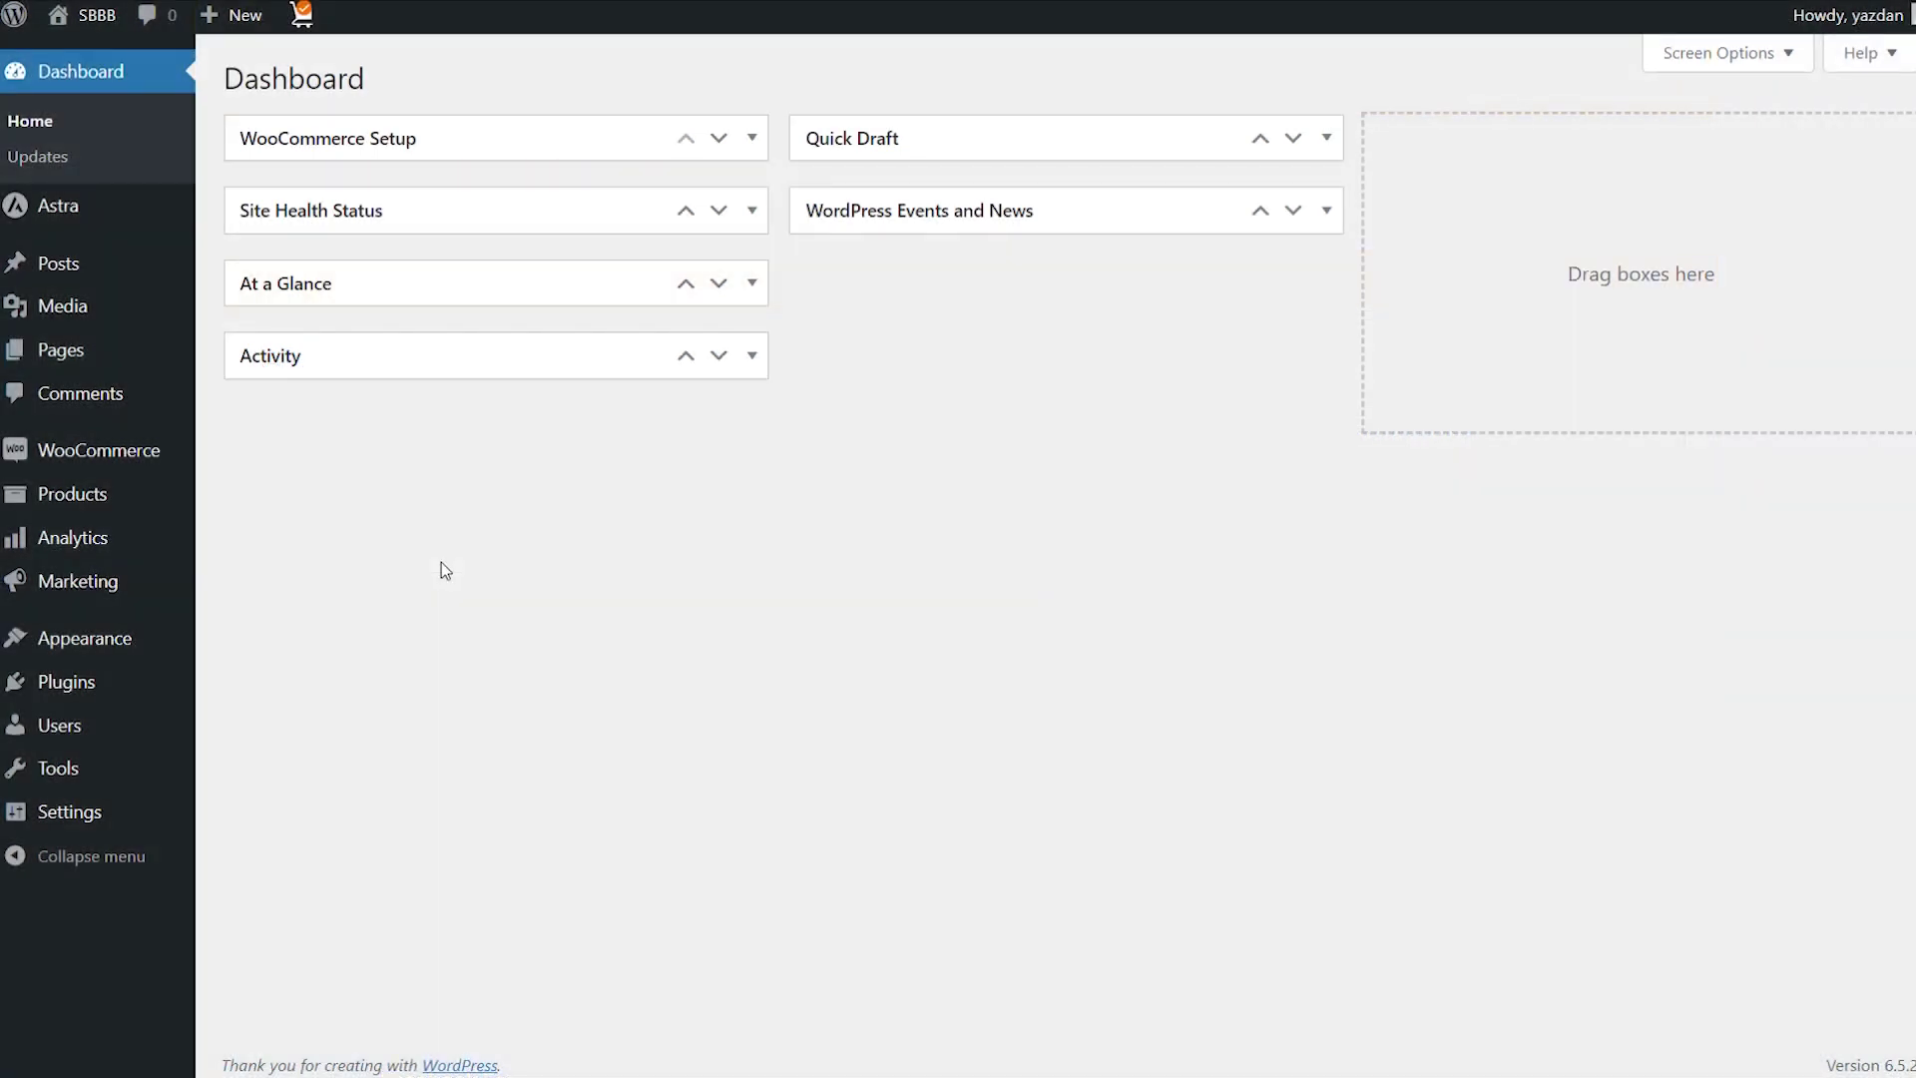
# Install the plugin from the uploaded file Instagram-Feed-Pro-6.4-Developer.zip and activate it.
pyautogui.moveTo(65, 689)
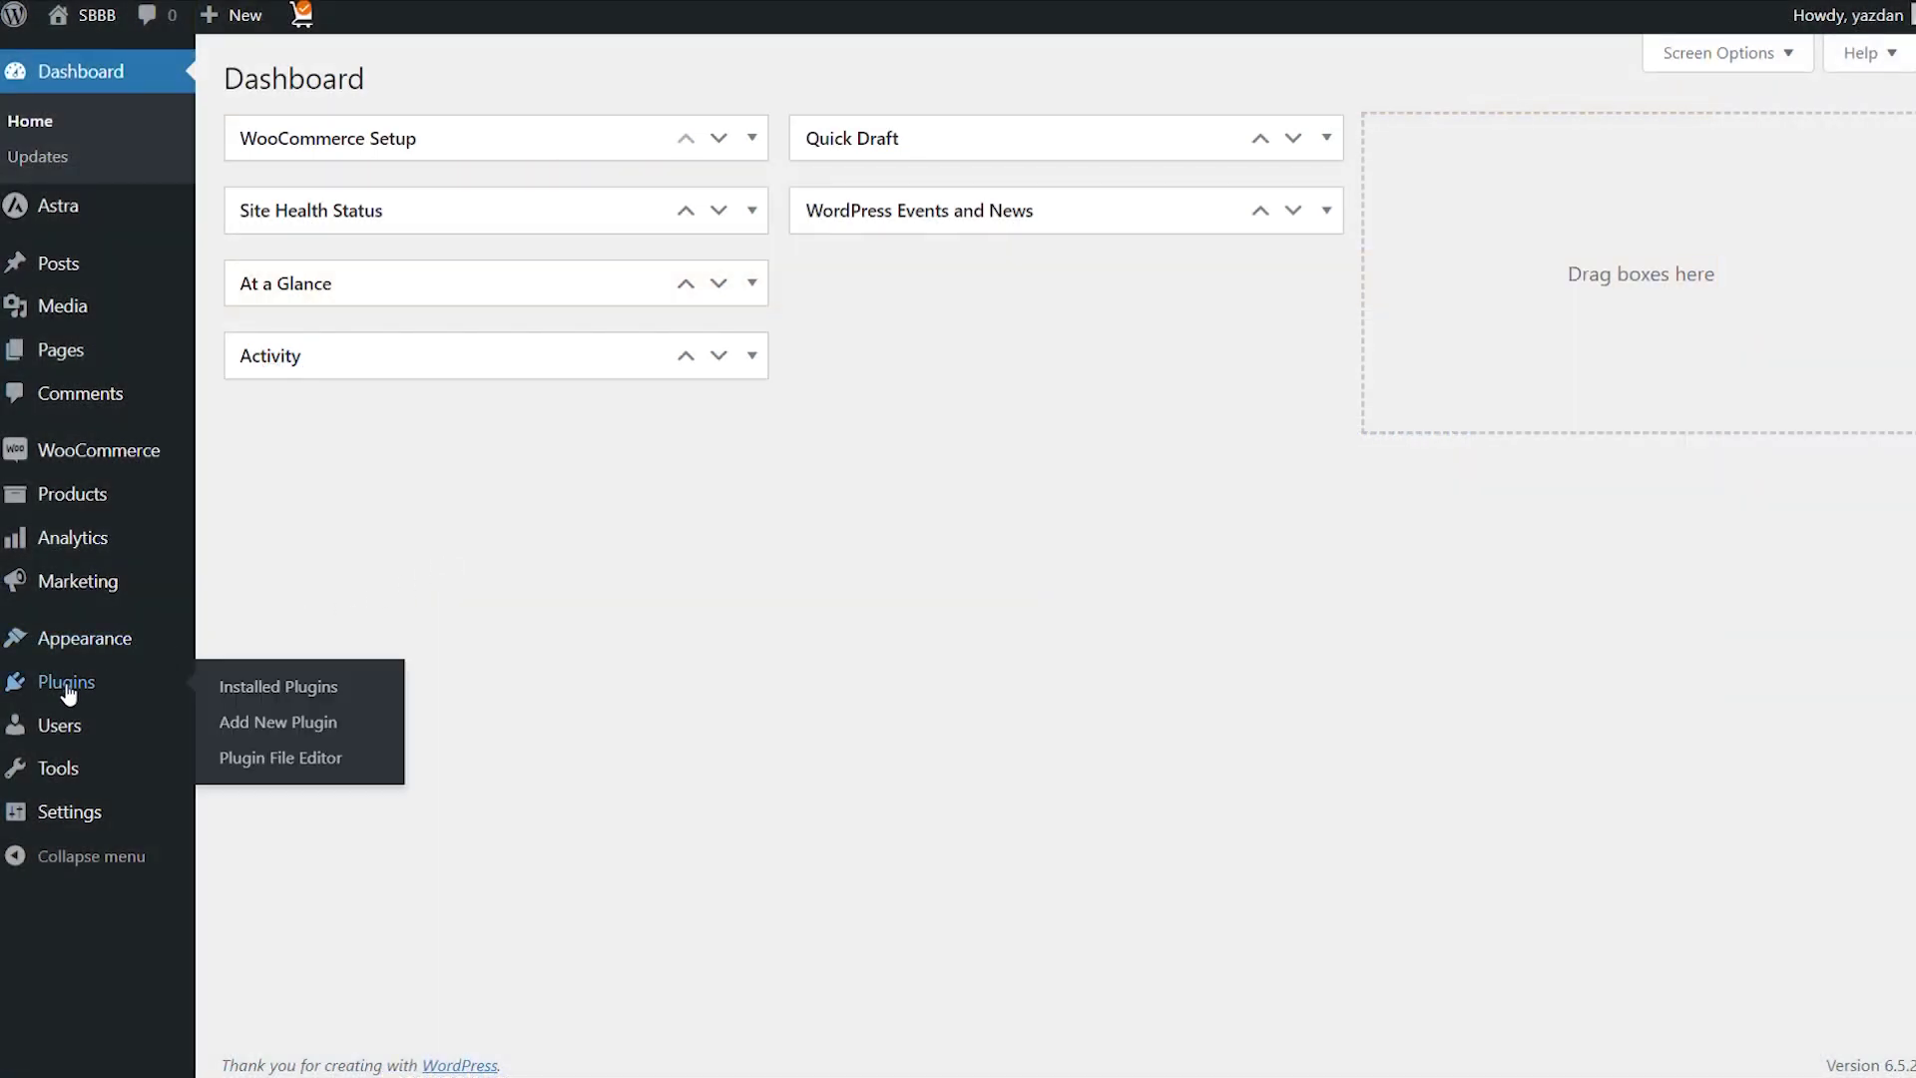
pyautogui.click(256, 713)
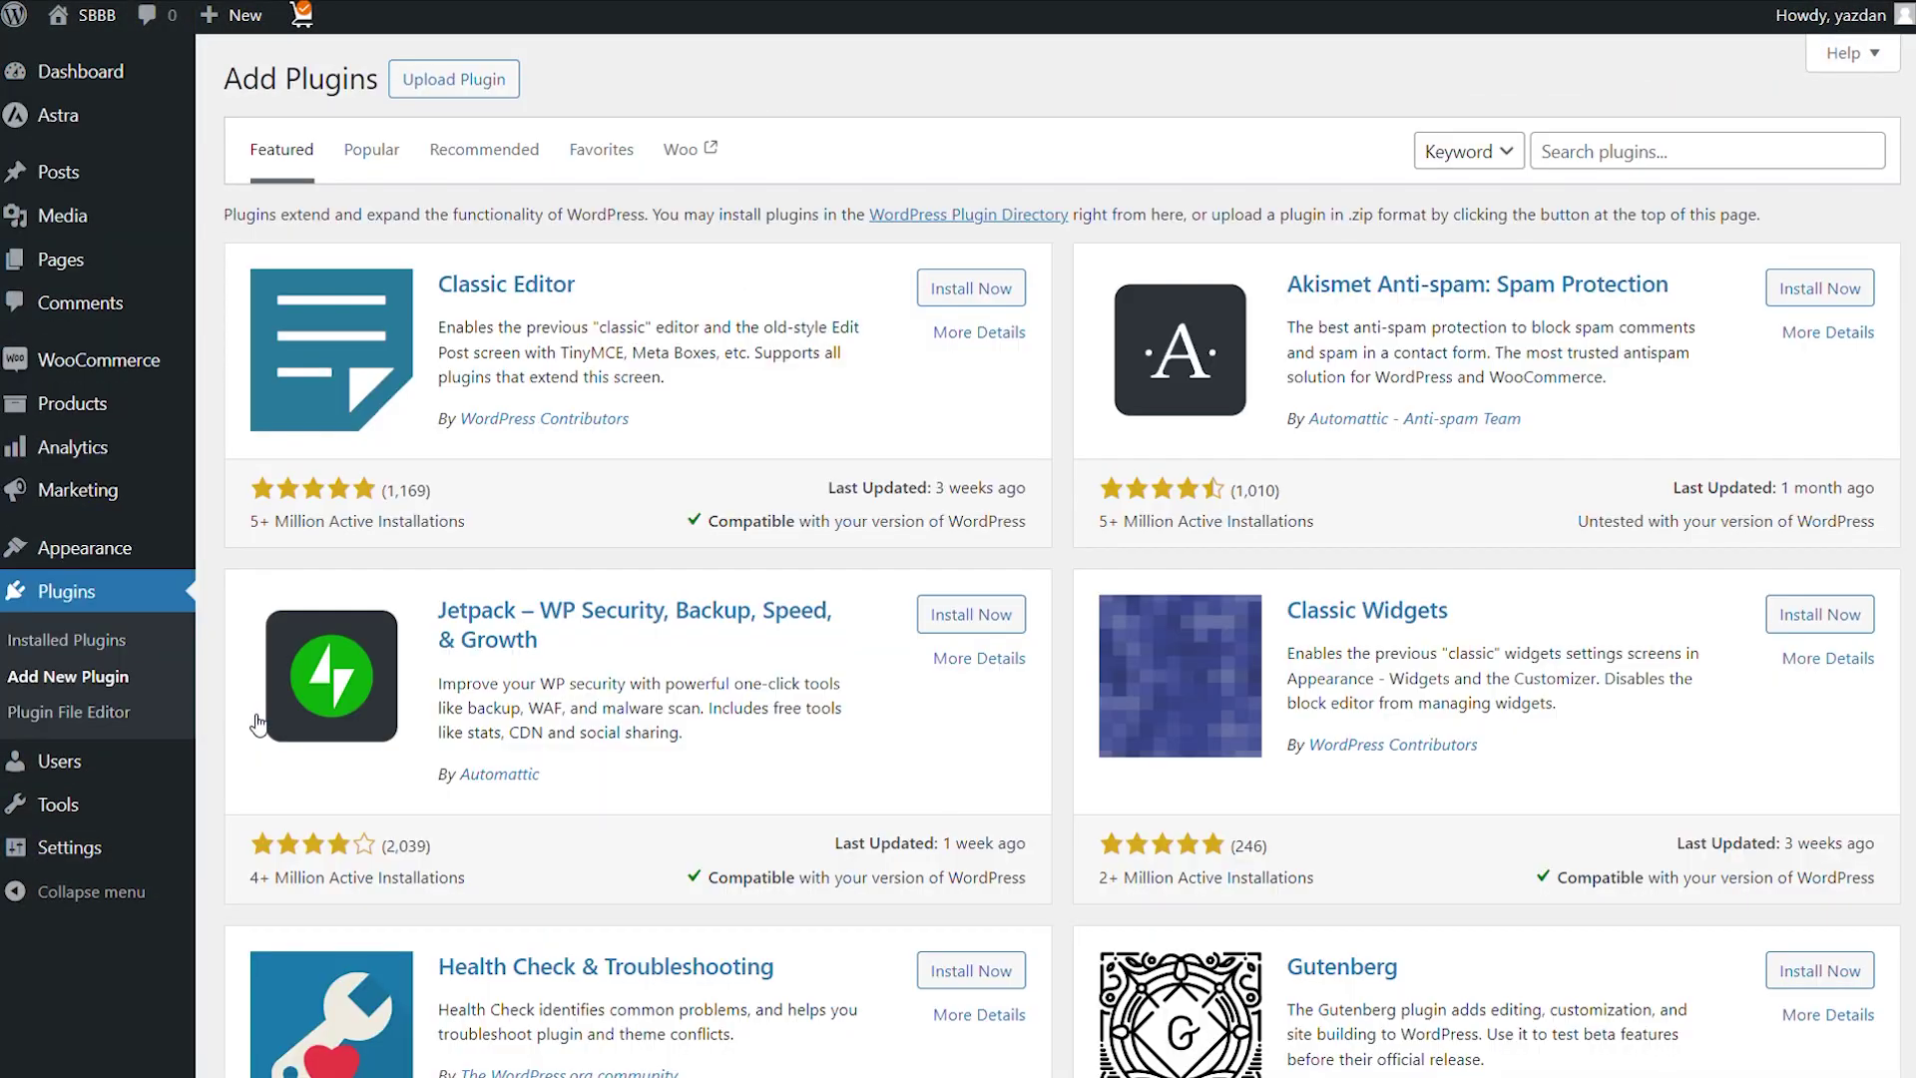
pyautogui.click(429, 97)
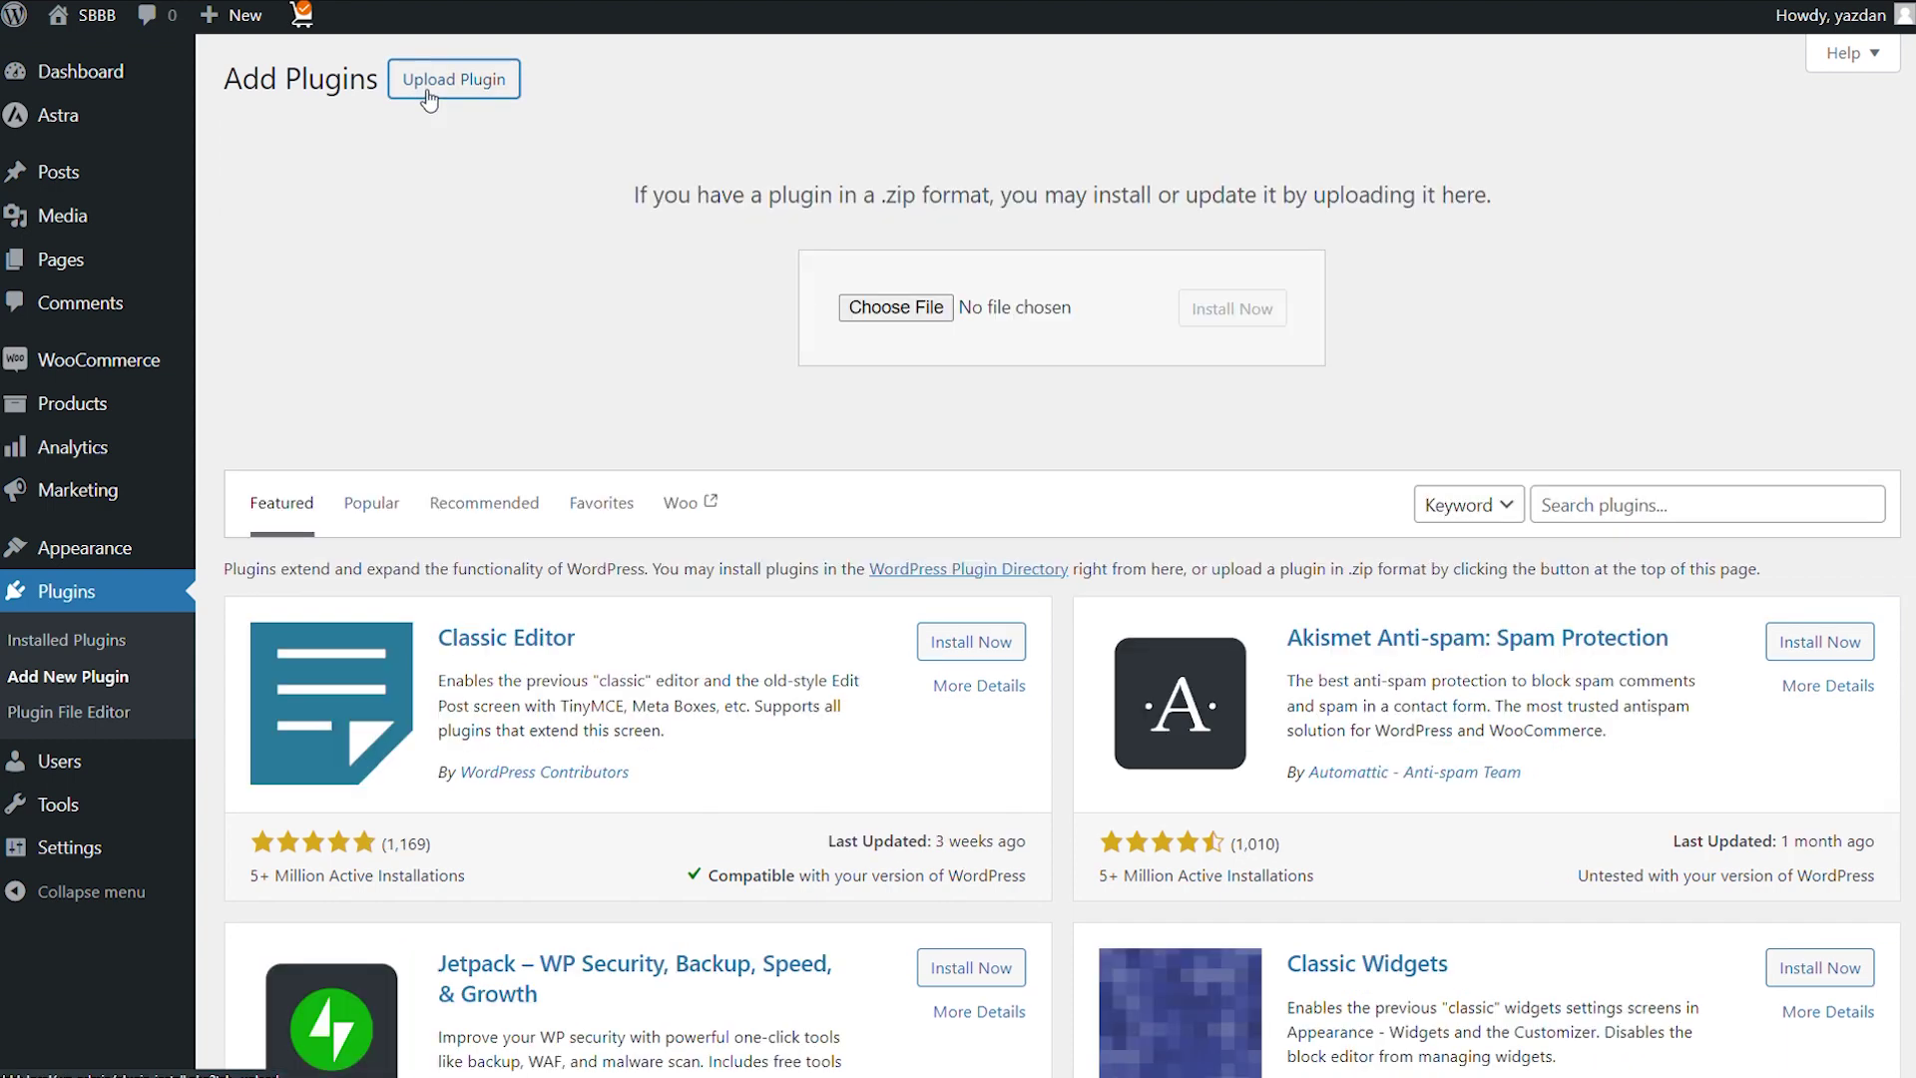
pyautogui.click(896, 307)
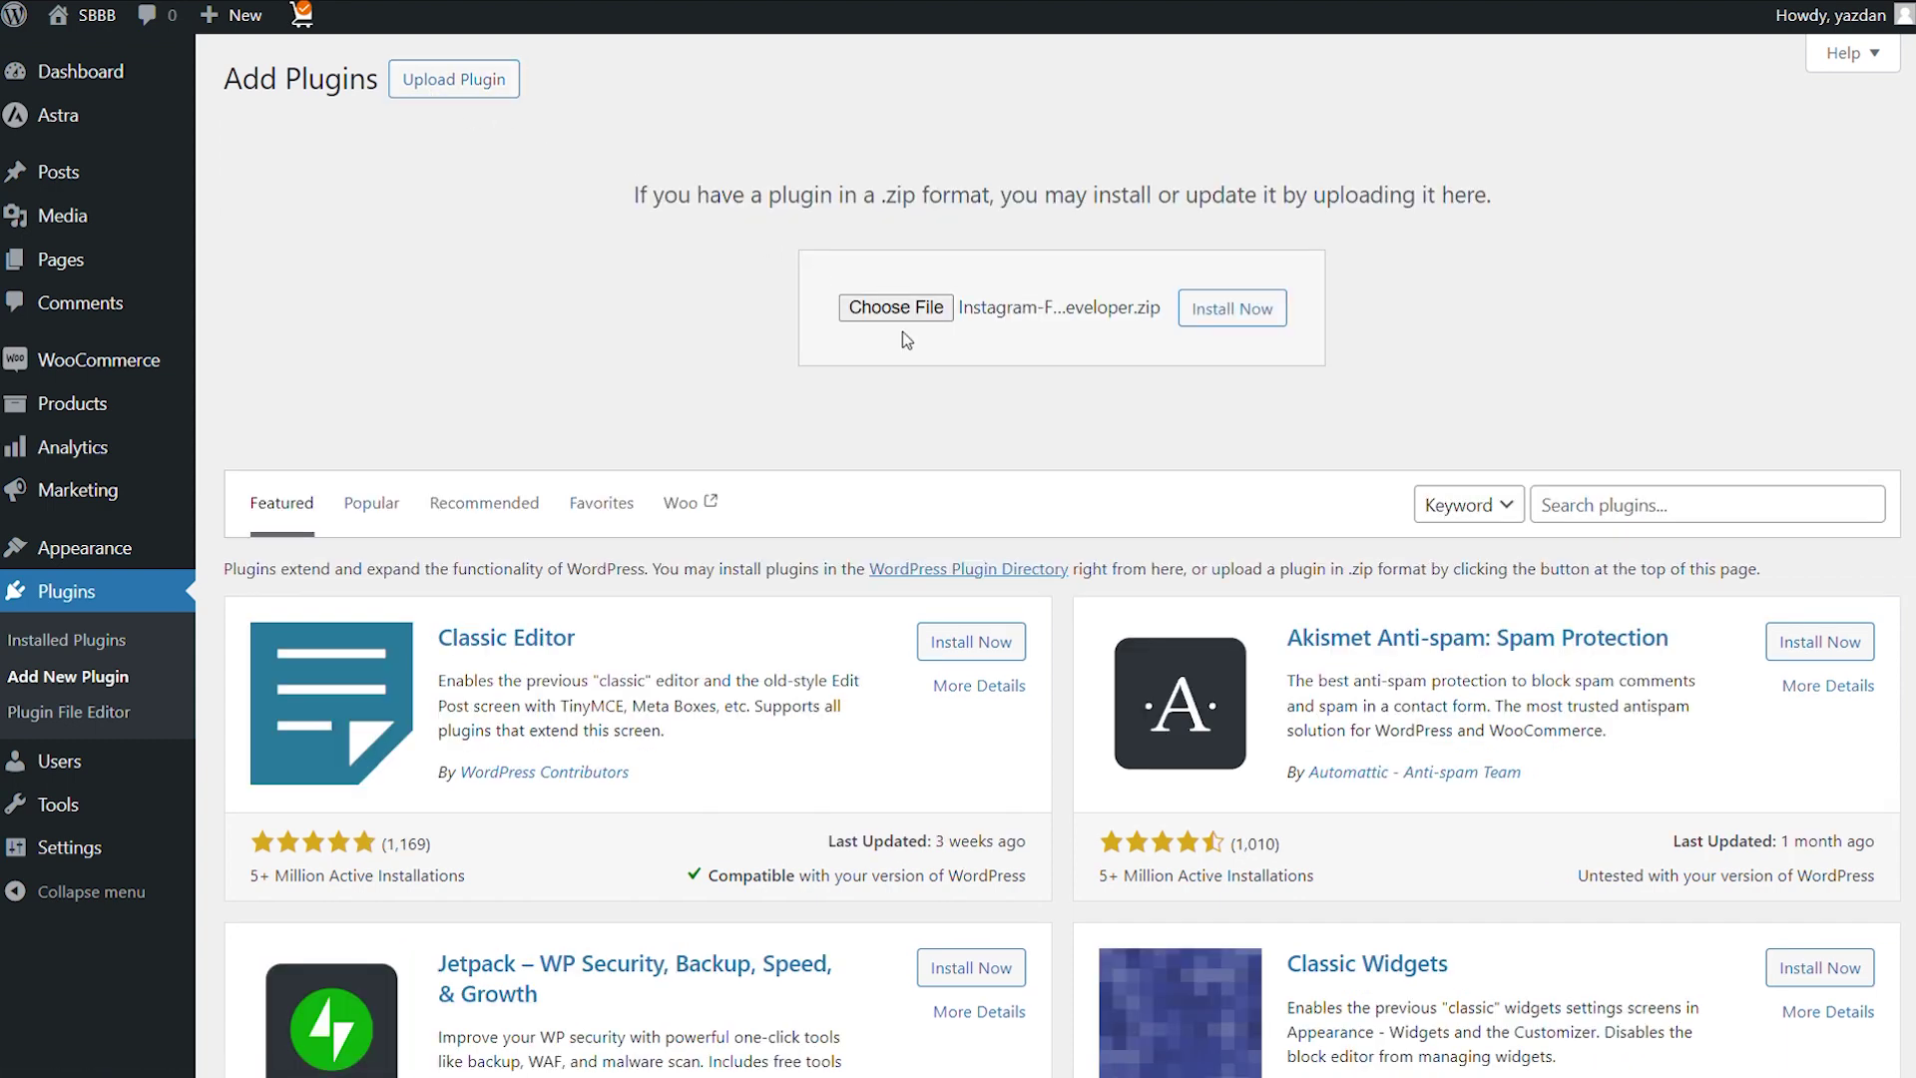
pyautogui.click(1209, 329)
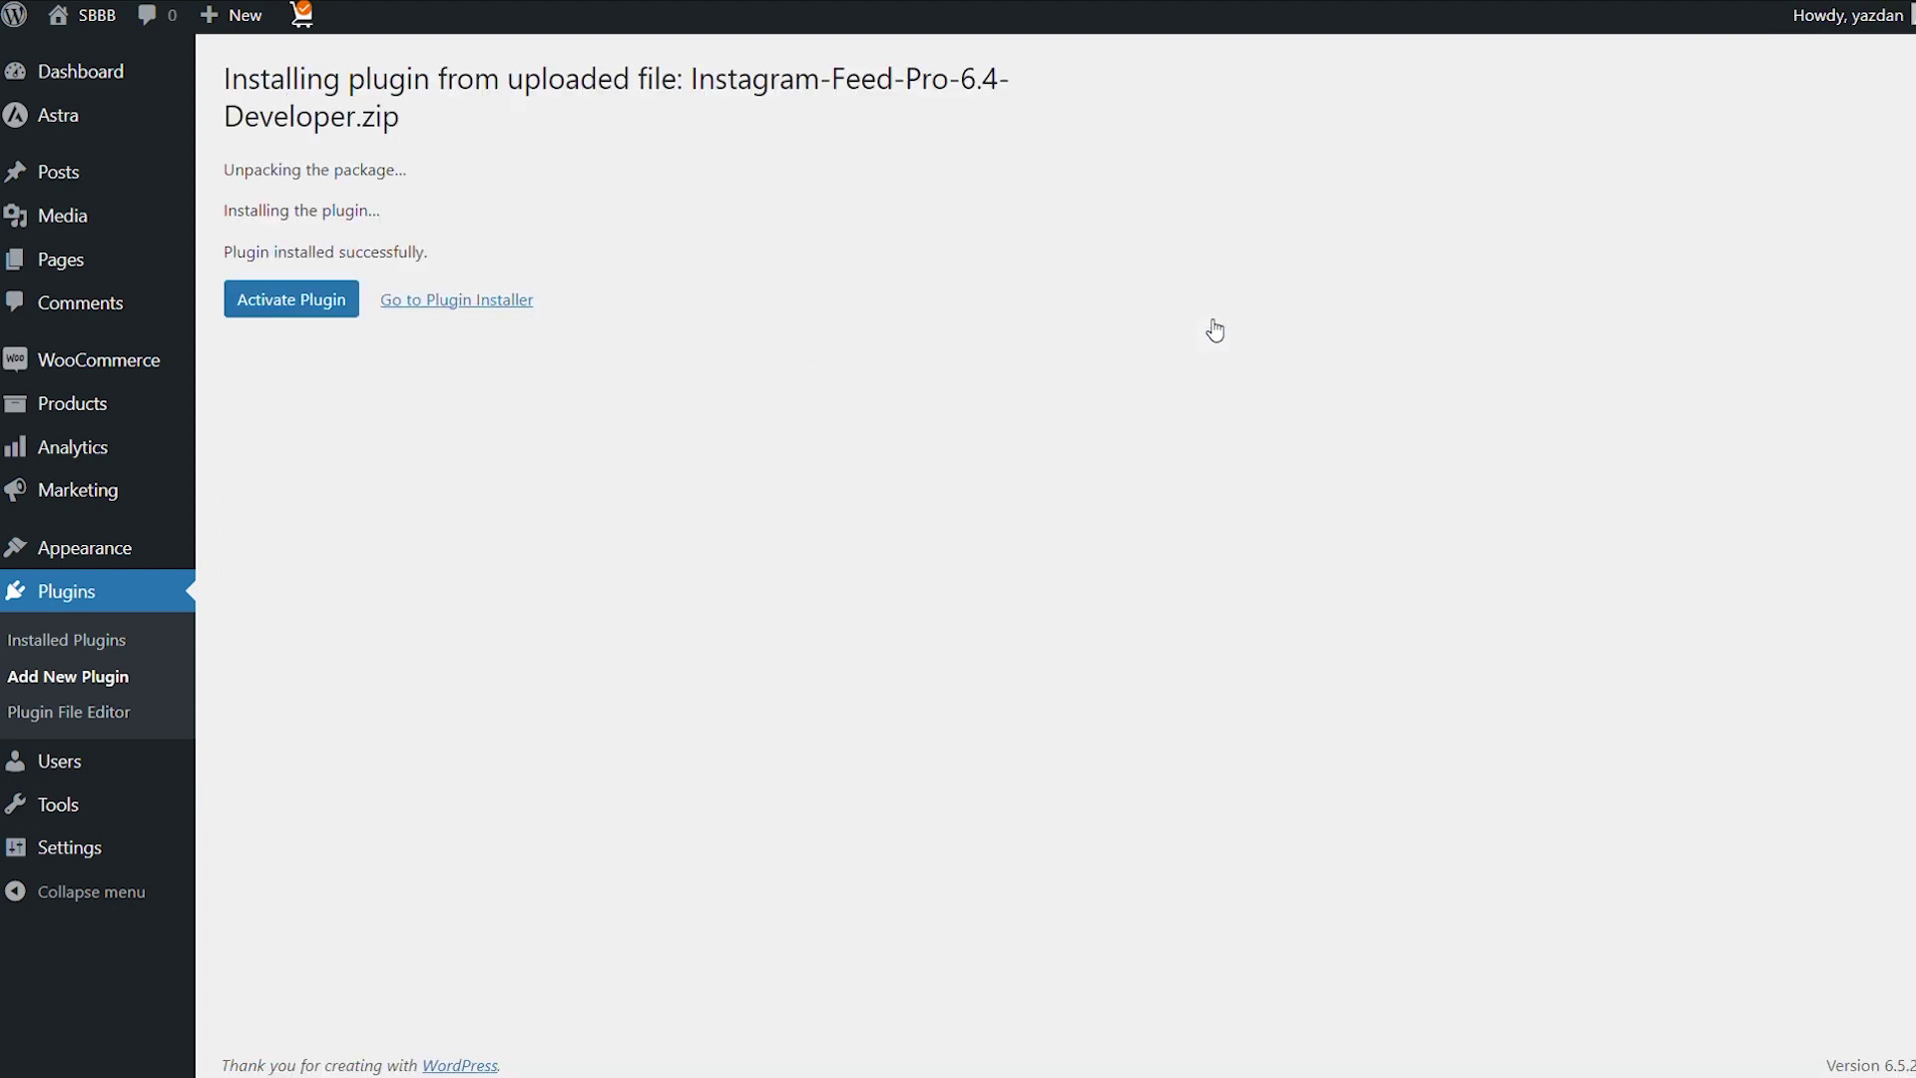
pyautogui.click(338, 307)
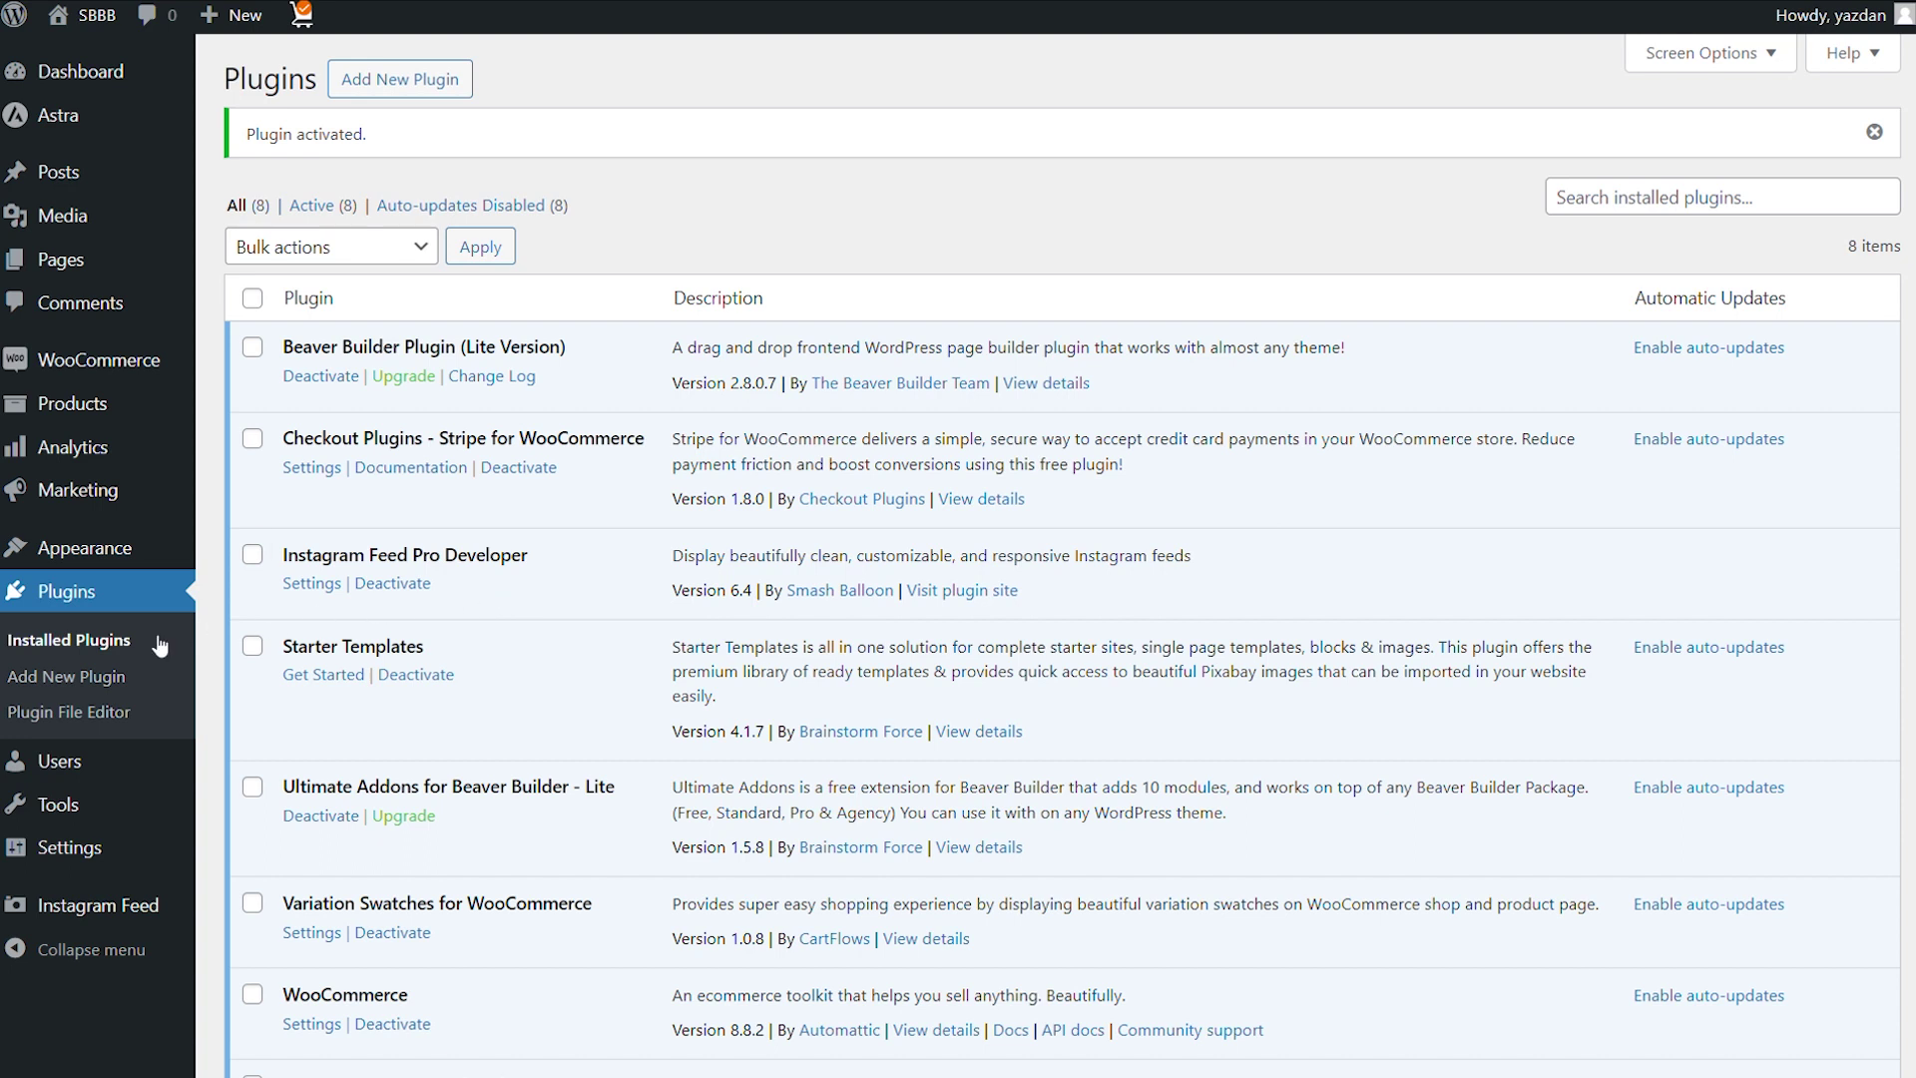
# Paste the license key into the Instagram Feed settings and activate it.
pyautogui.moveTo(60, 910)
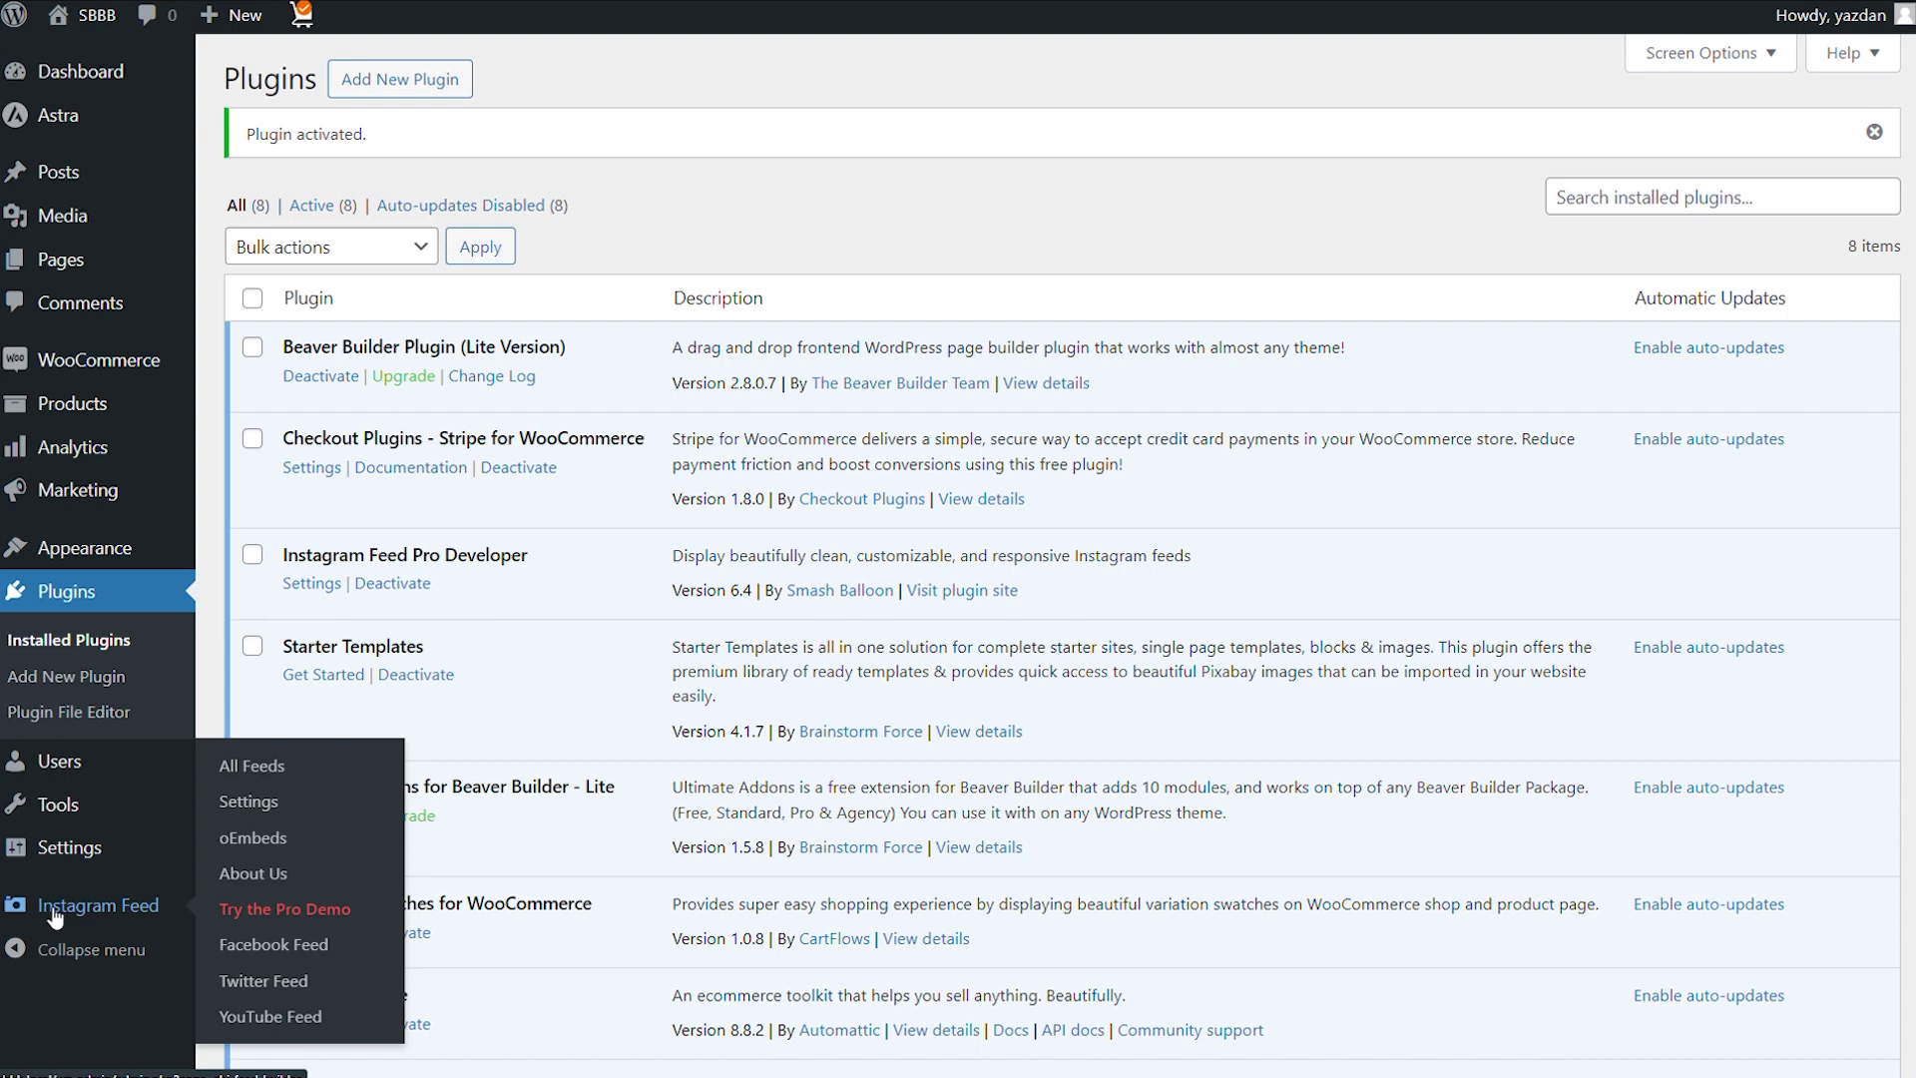
pyautogui.click(257, 805)
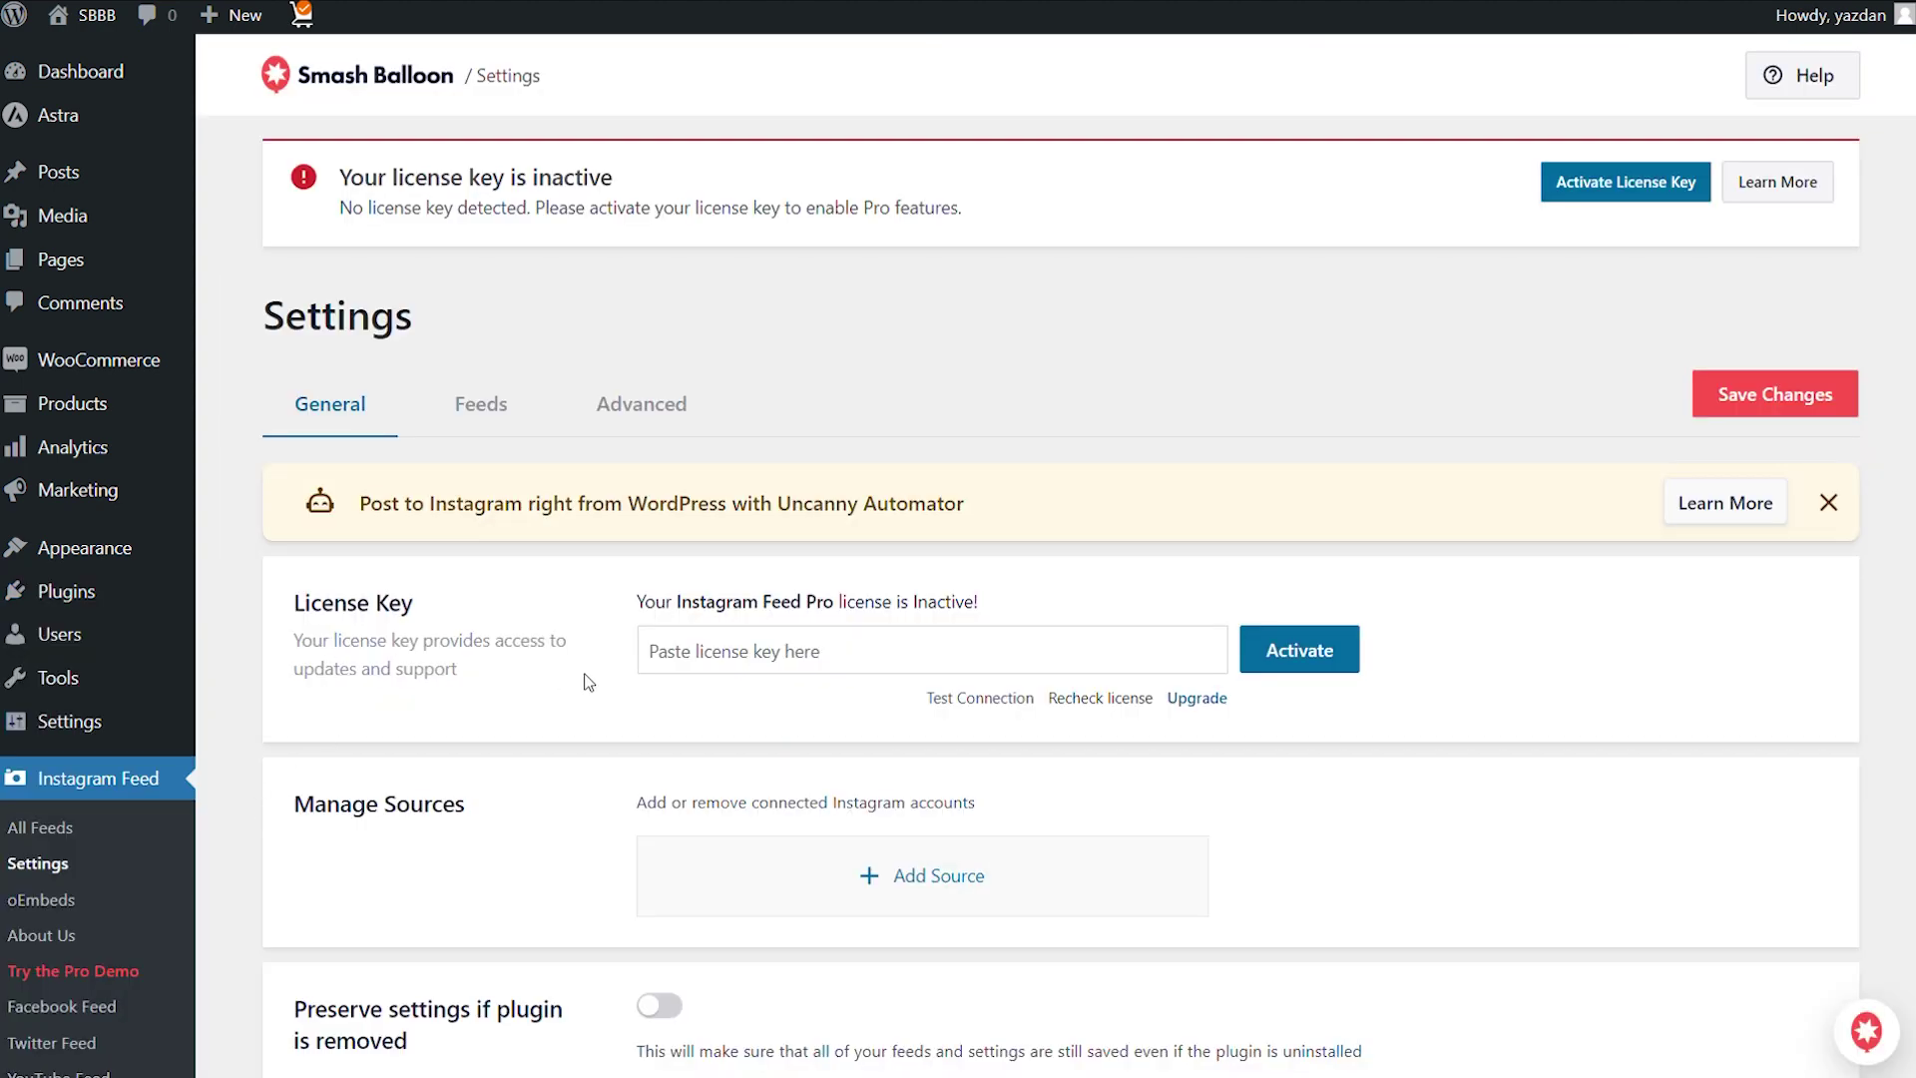
pyautogui.click(729, 659)
pyautogui.hotkey('ctrl', 'v')
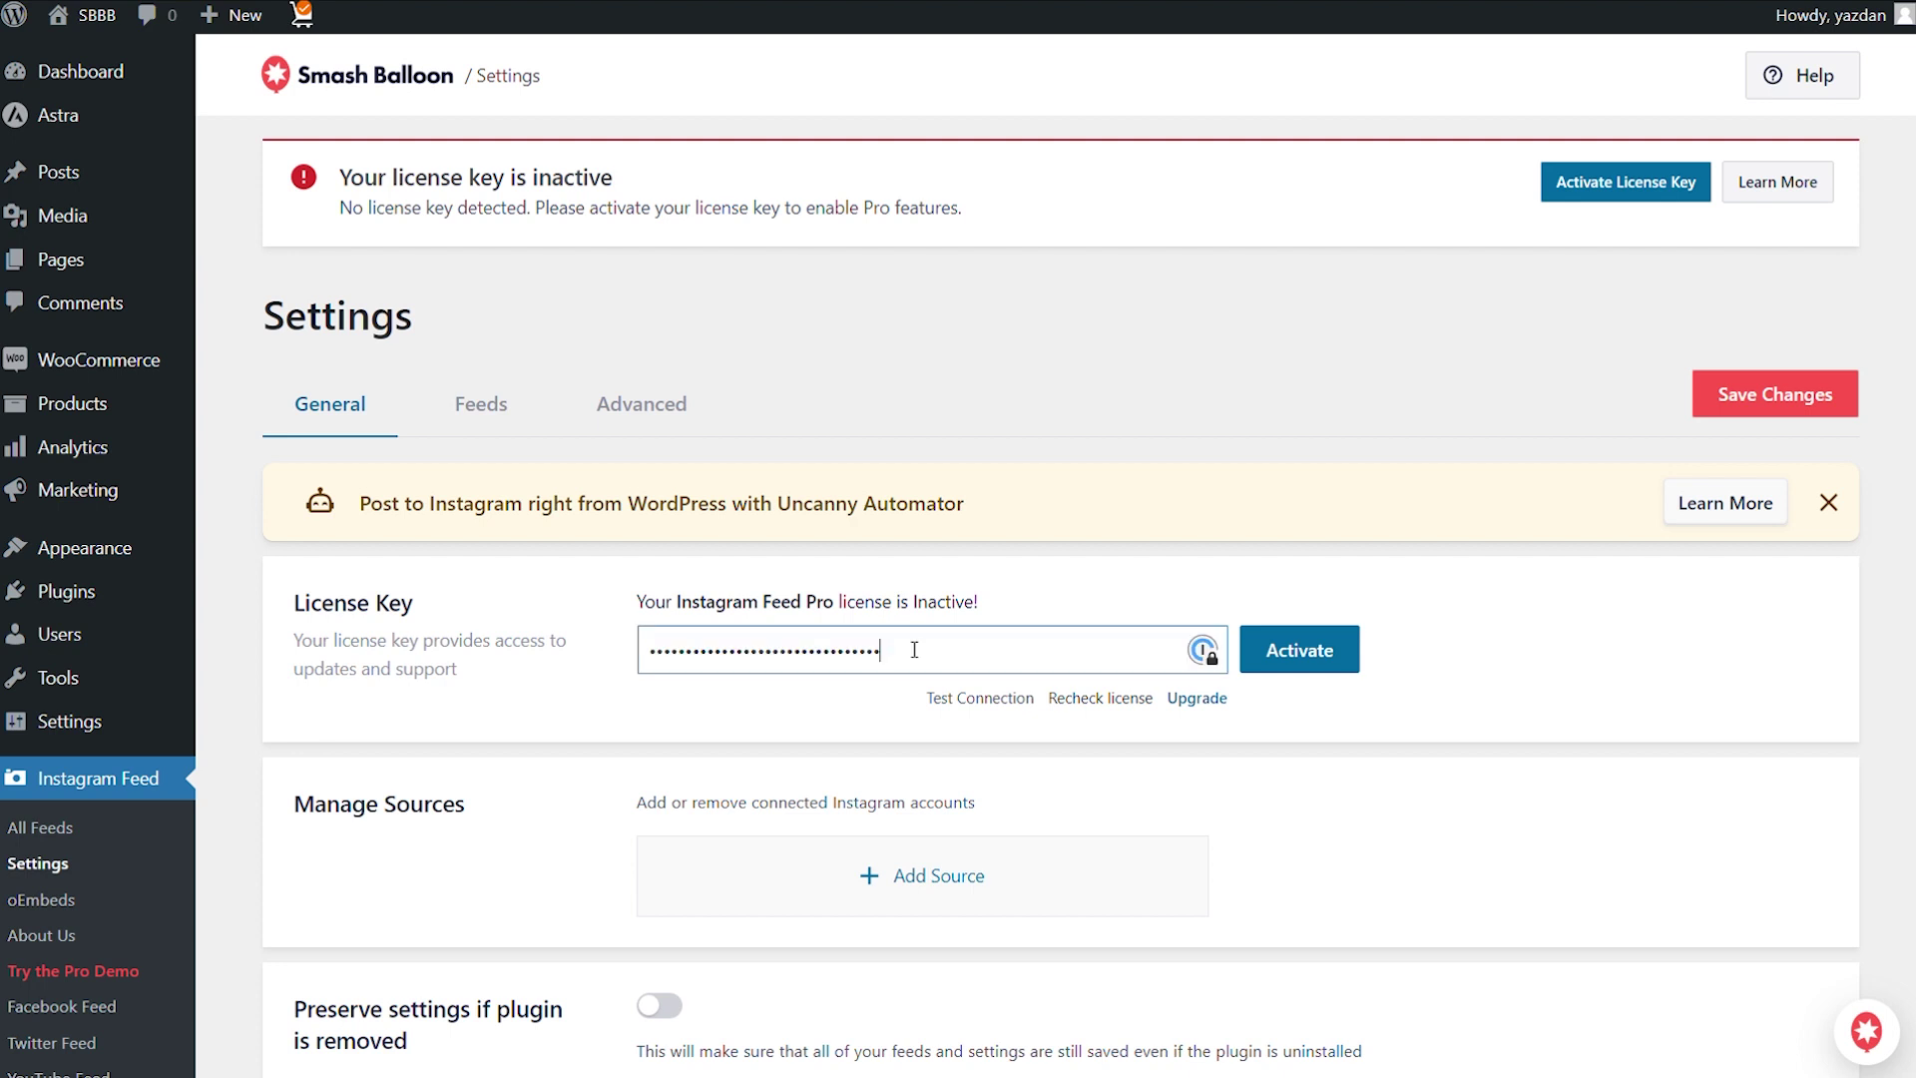
pyautogui.click(1297, 649)
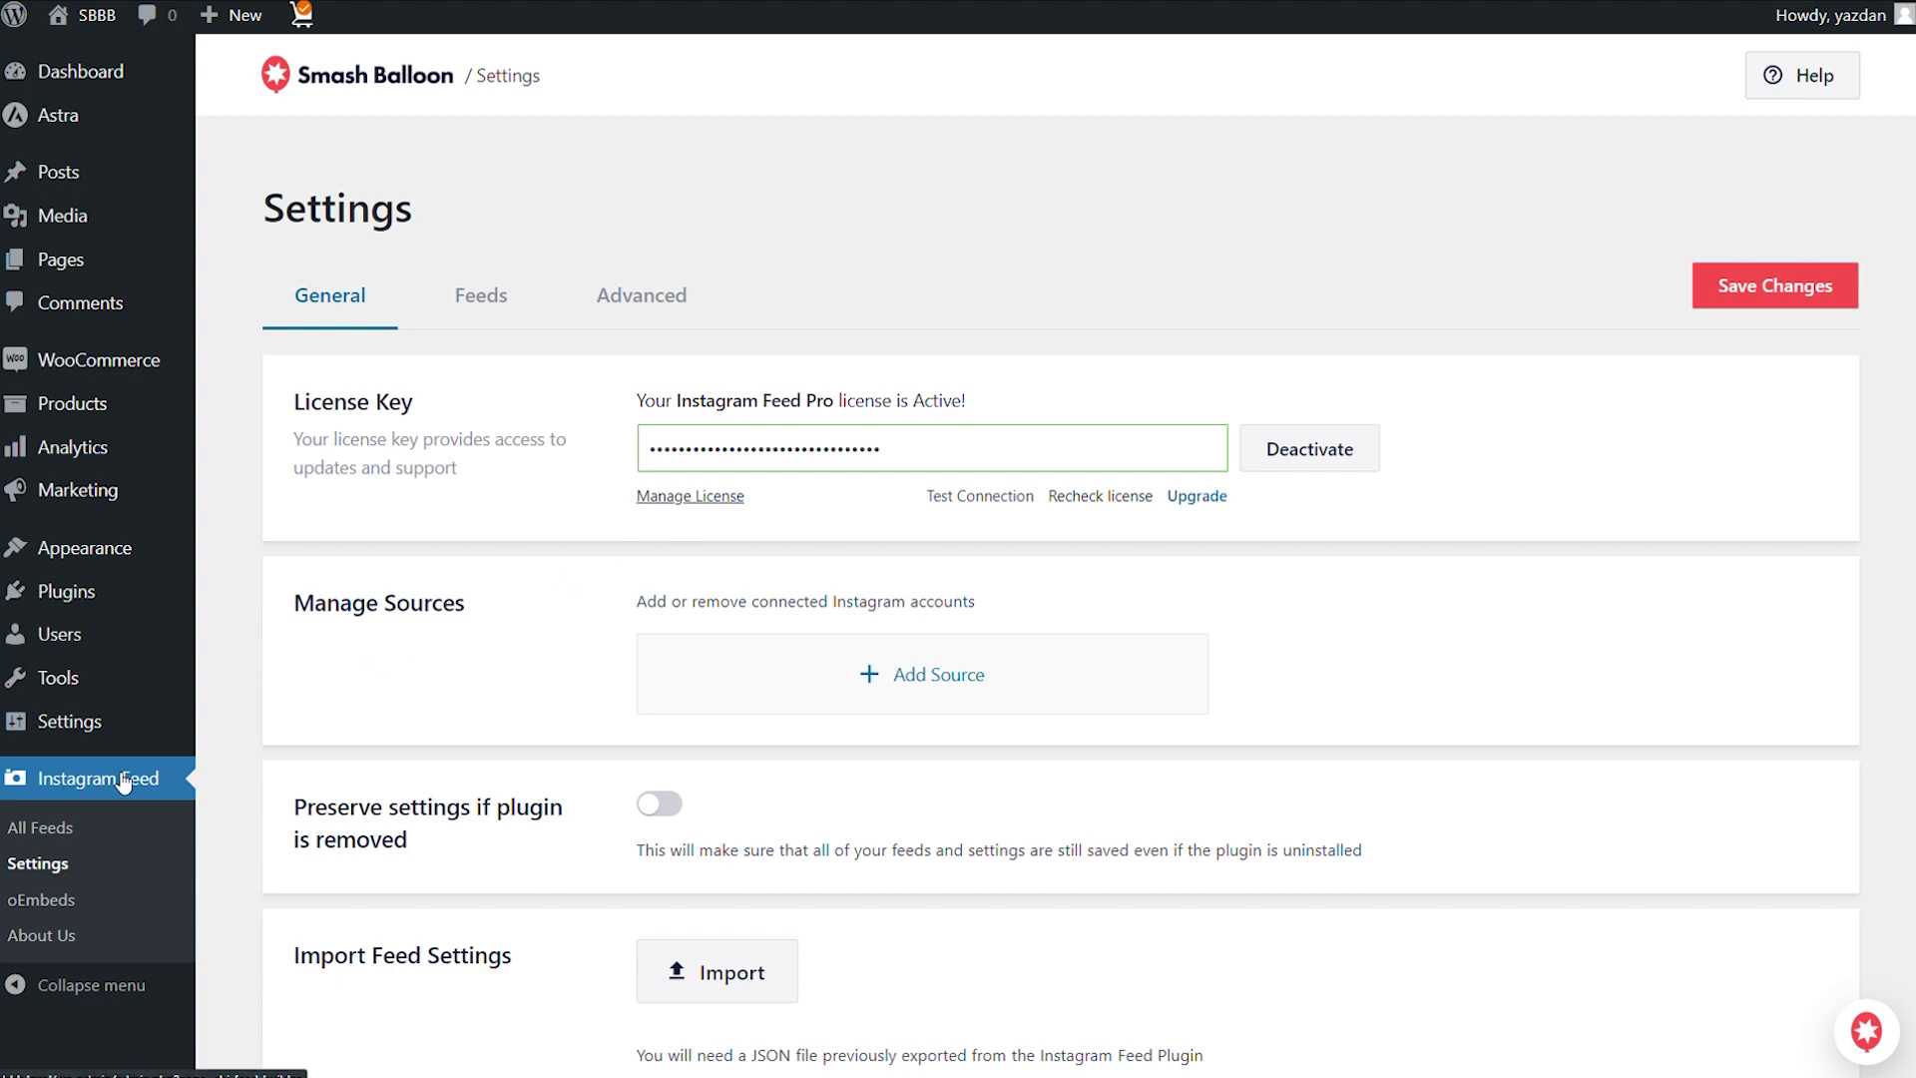
# Start a new Instagram feed of the User Timeline type.
pyautogui.click(53, 836)
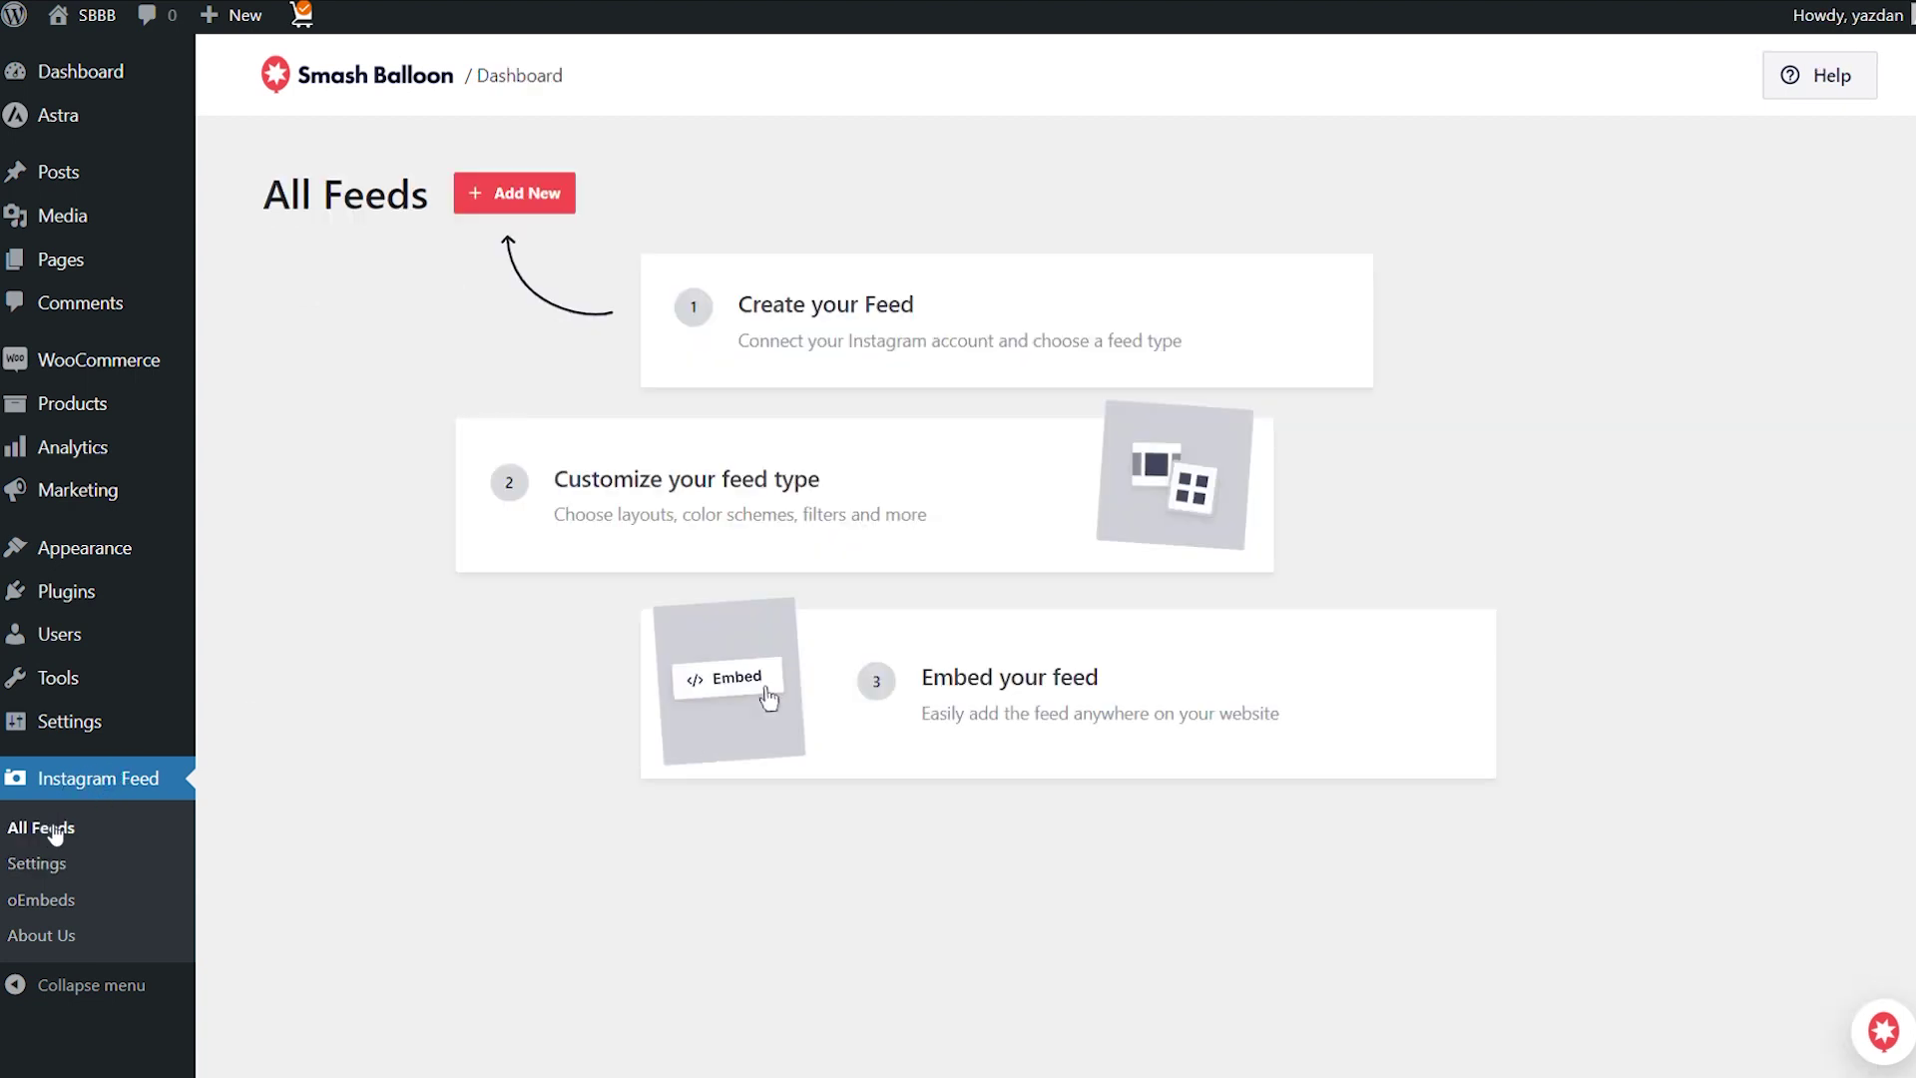
pyautogui.click(515, 203)
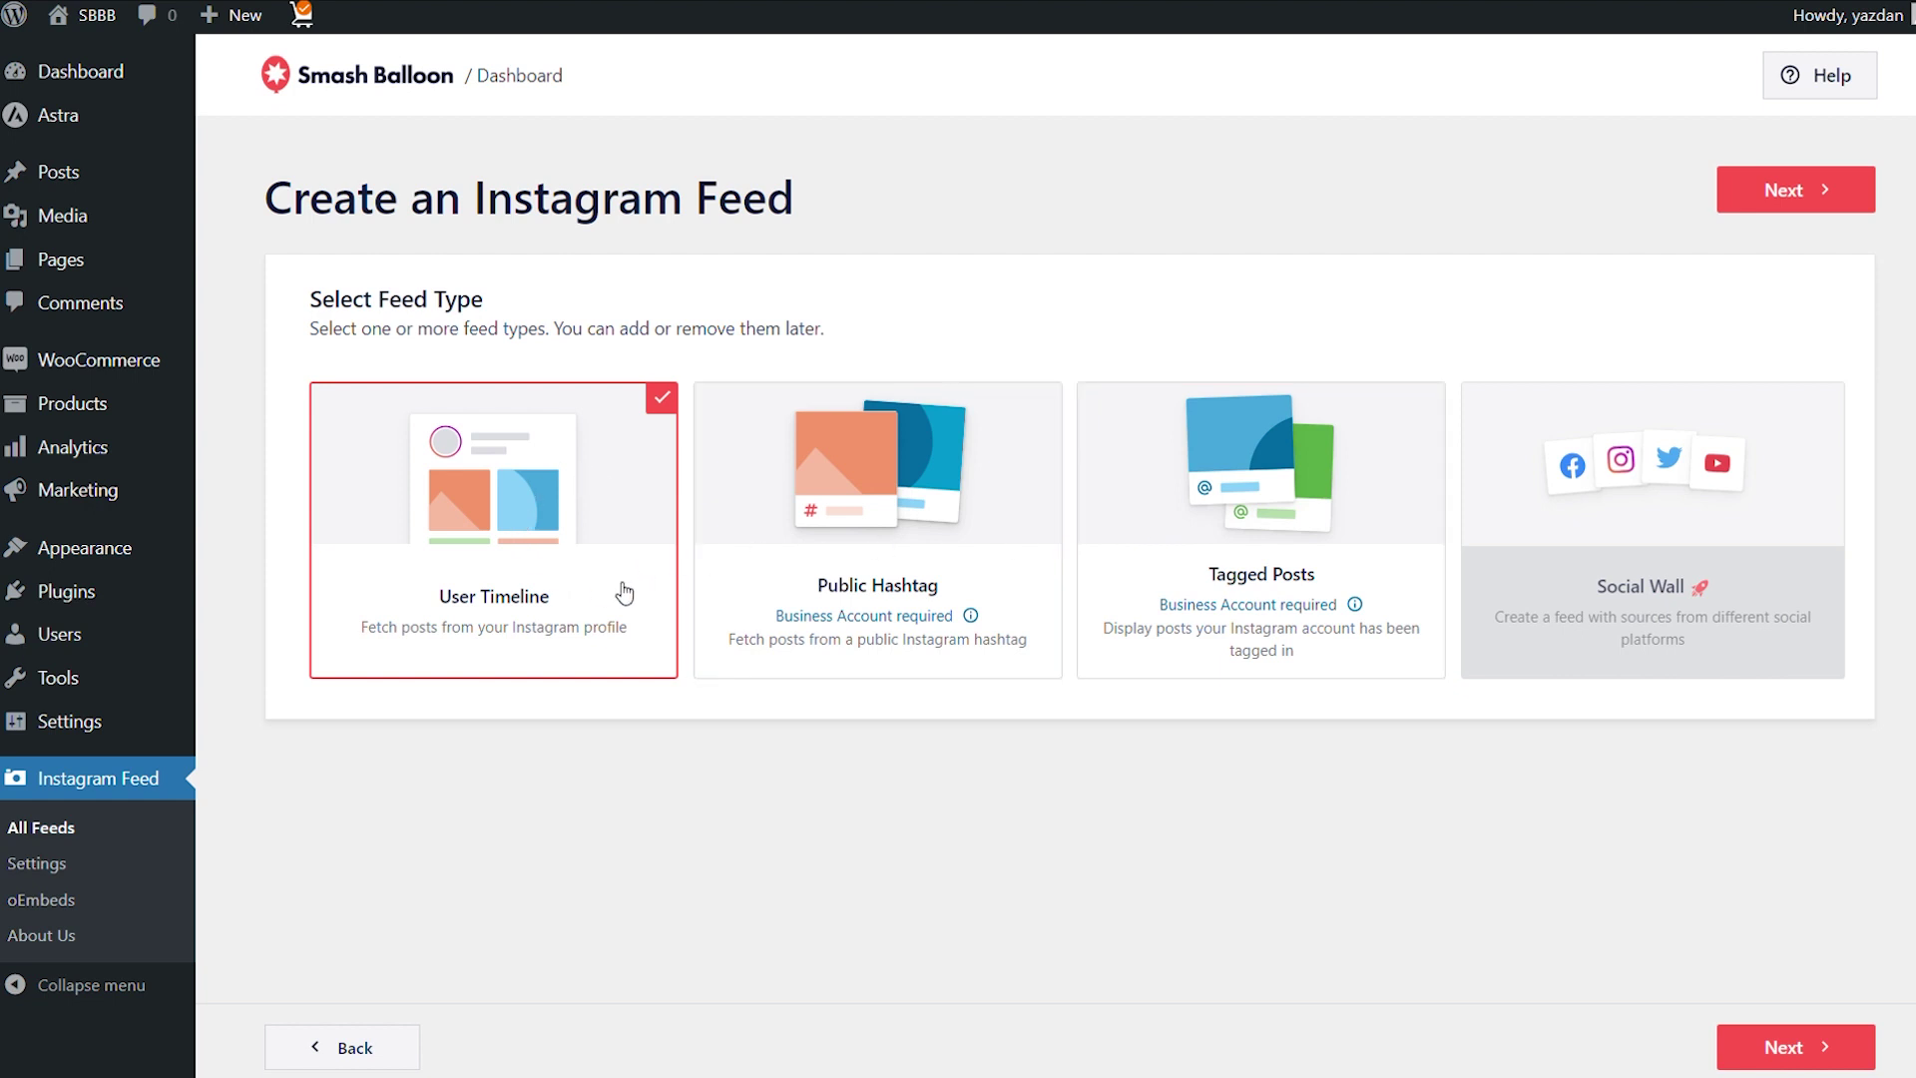
pyautogui.click(1723, 199)
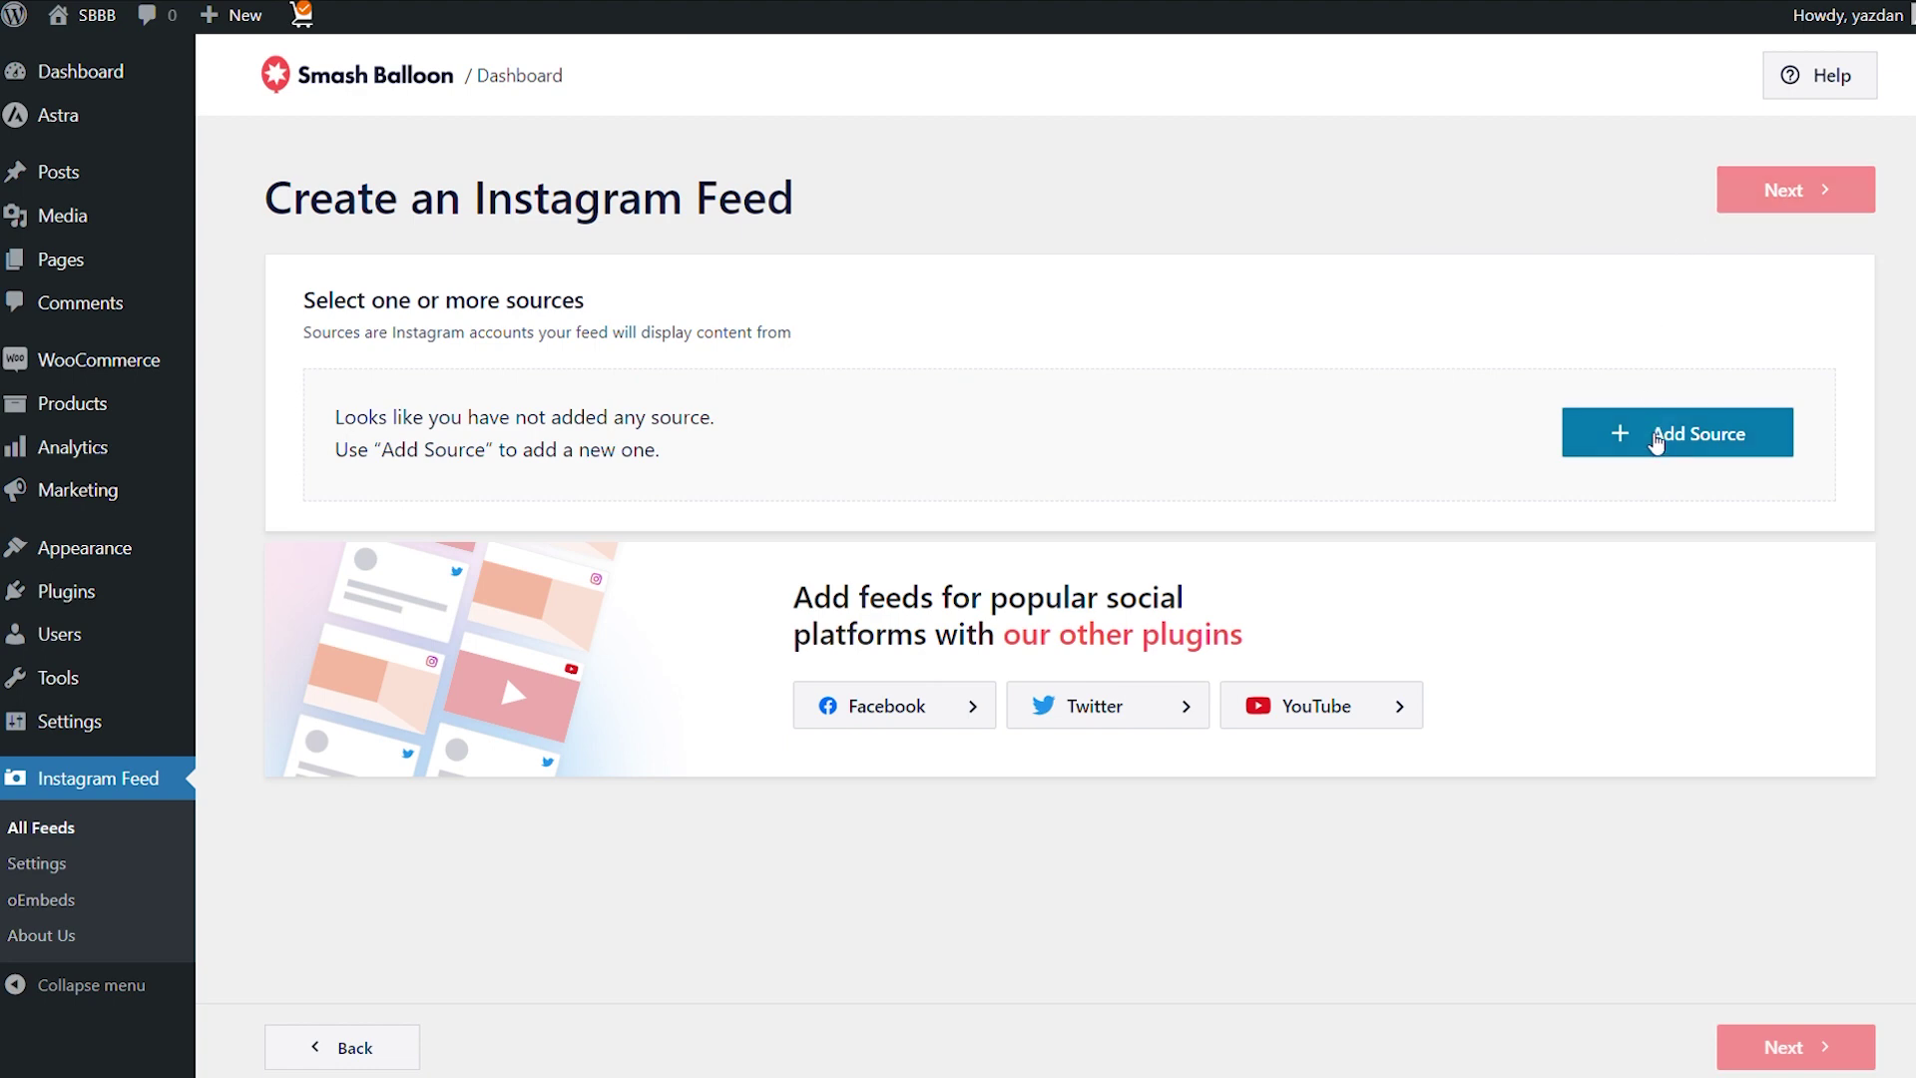
# Connect an Instagram account as a Basic source, logging in, allowing Smash Balloon access and confirming the site's domain.
pyautogui.click(1649, 437)
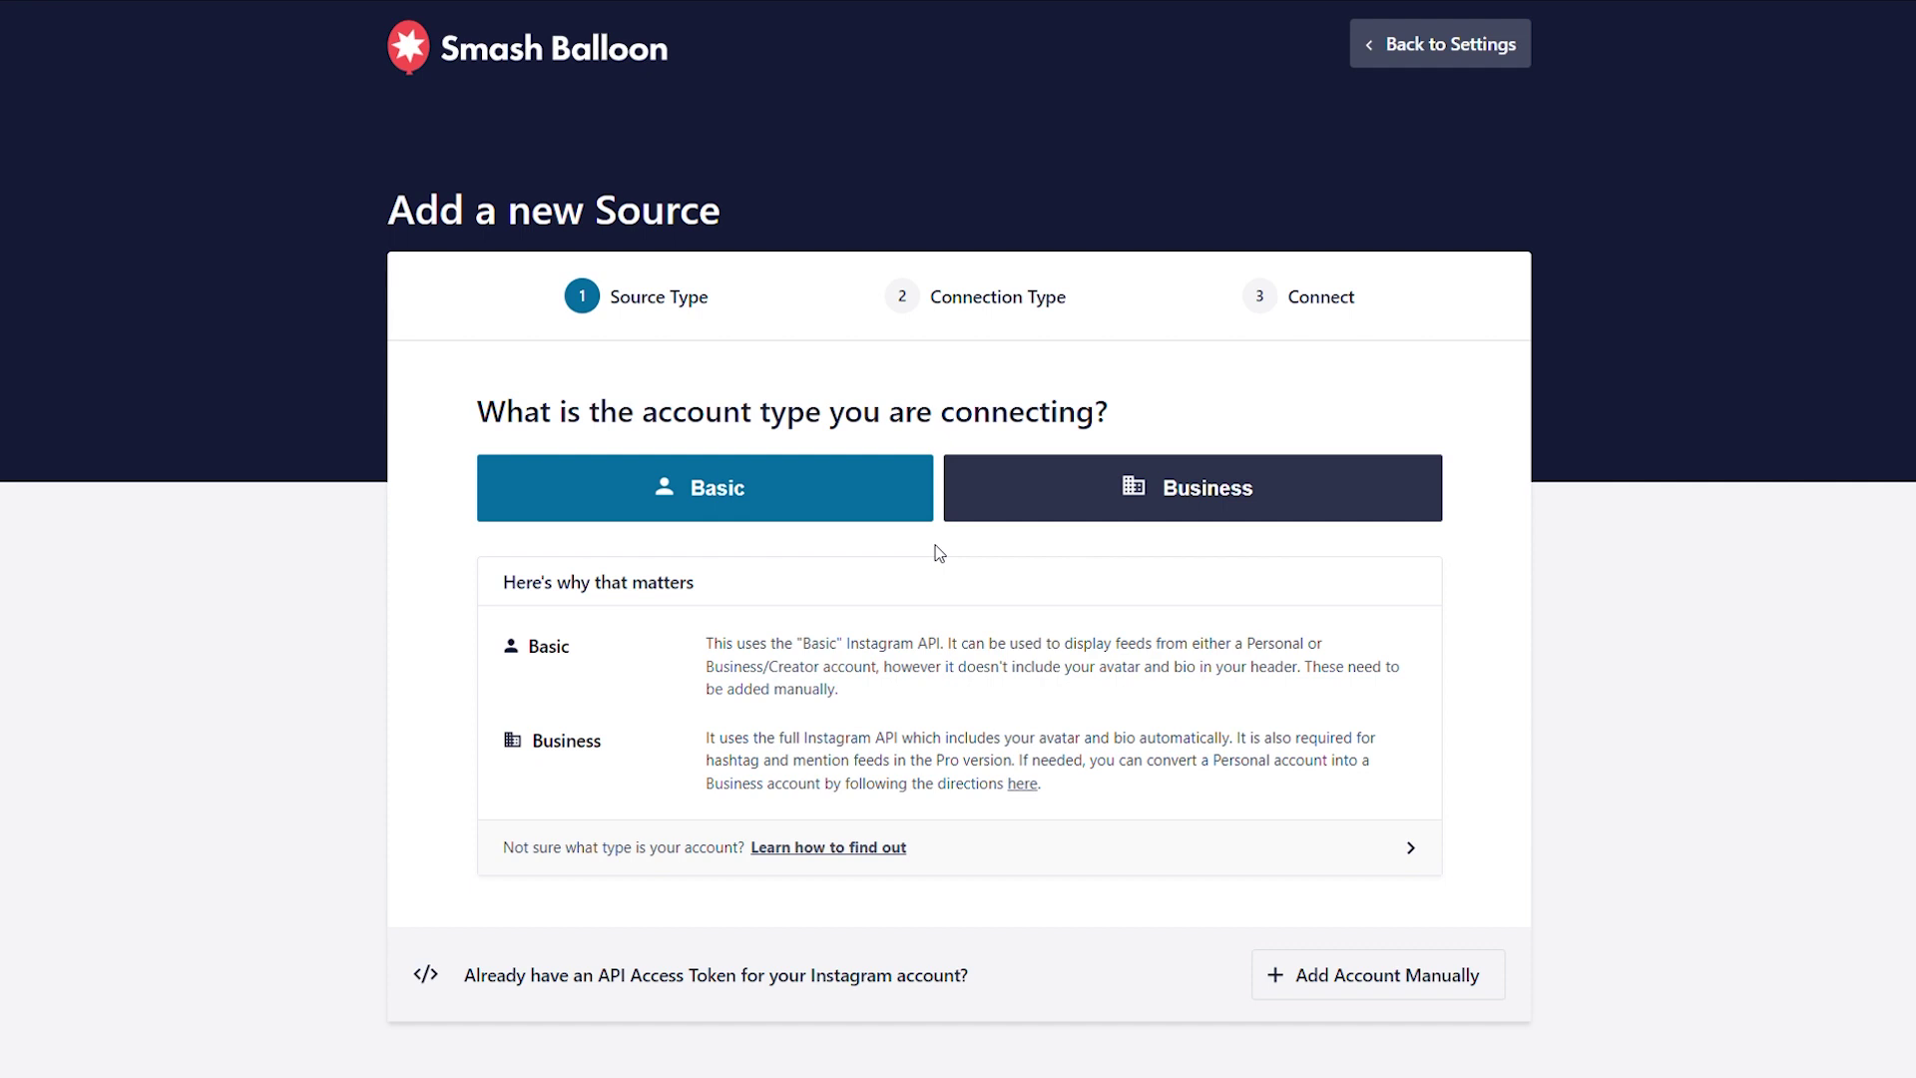
pyautogui.click(838, 507)
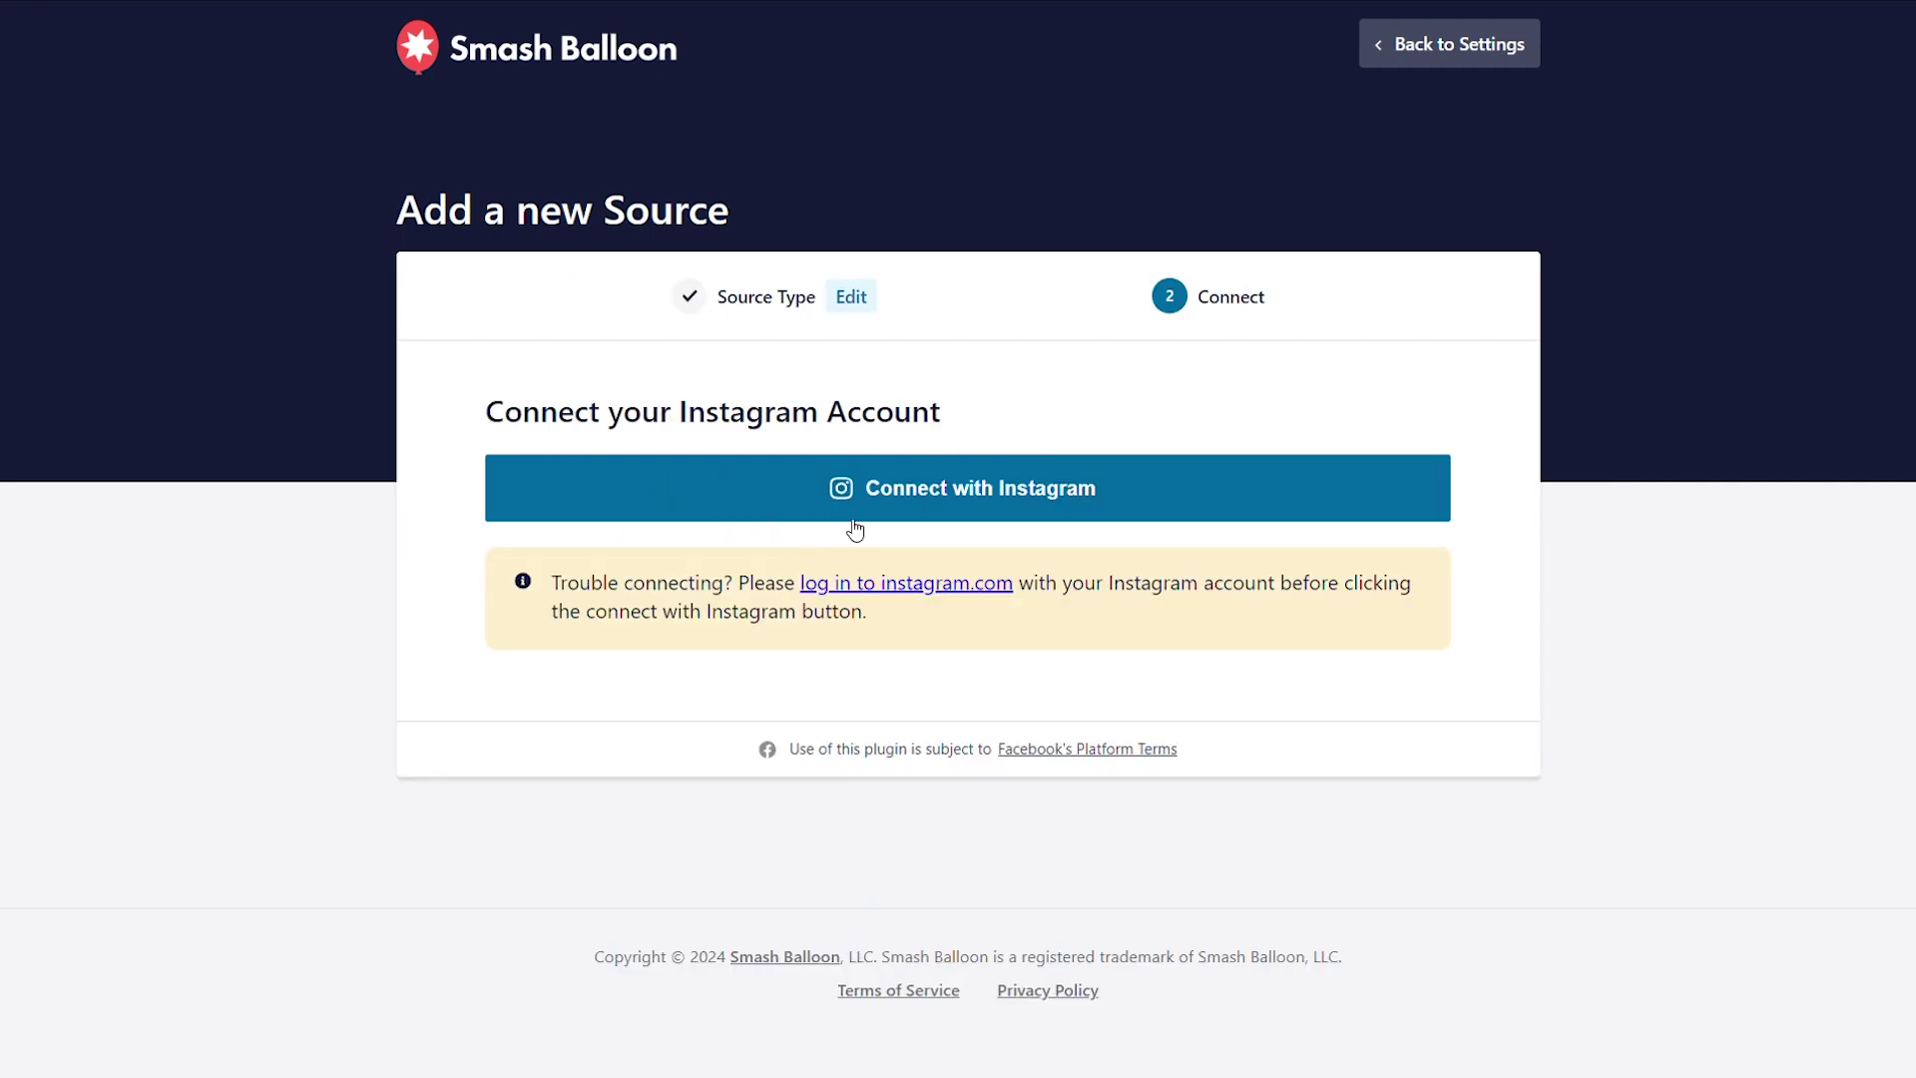
pyautogui.click(1095, 479)
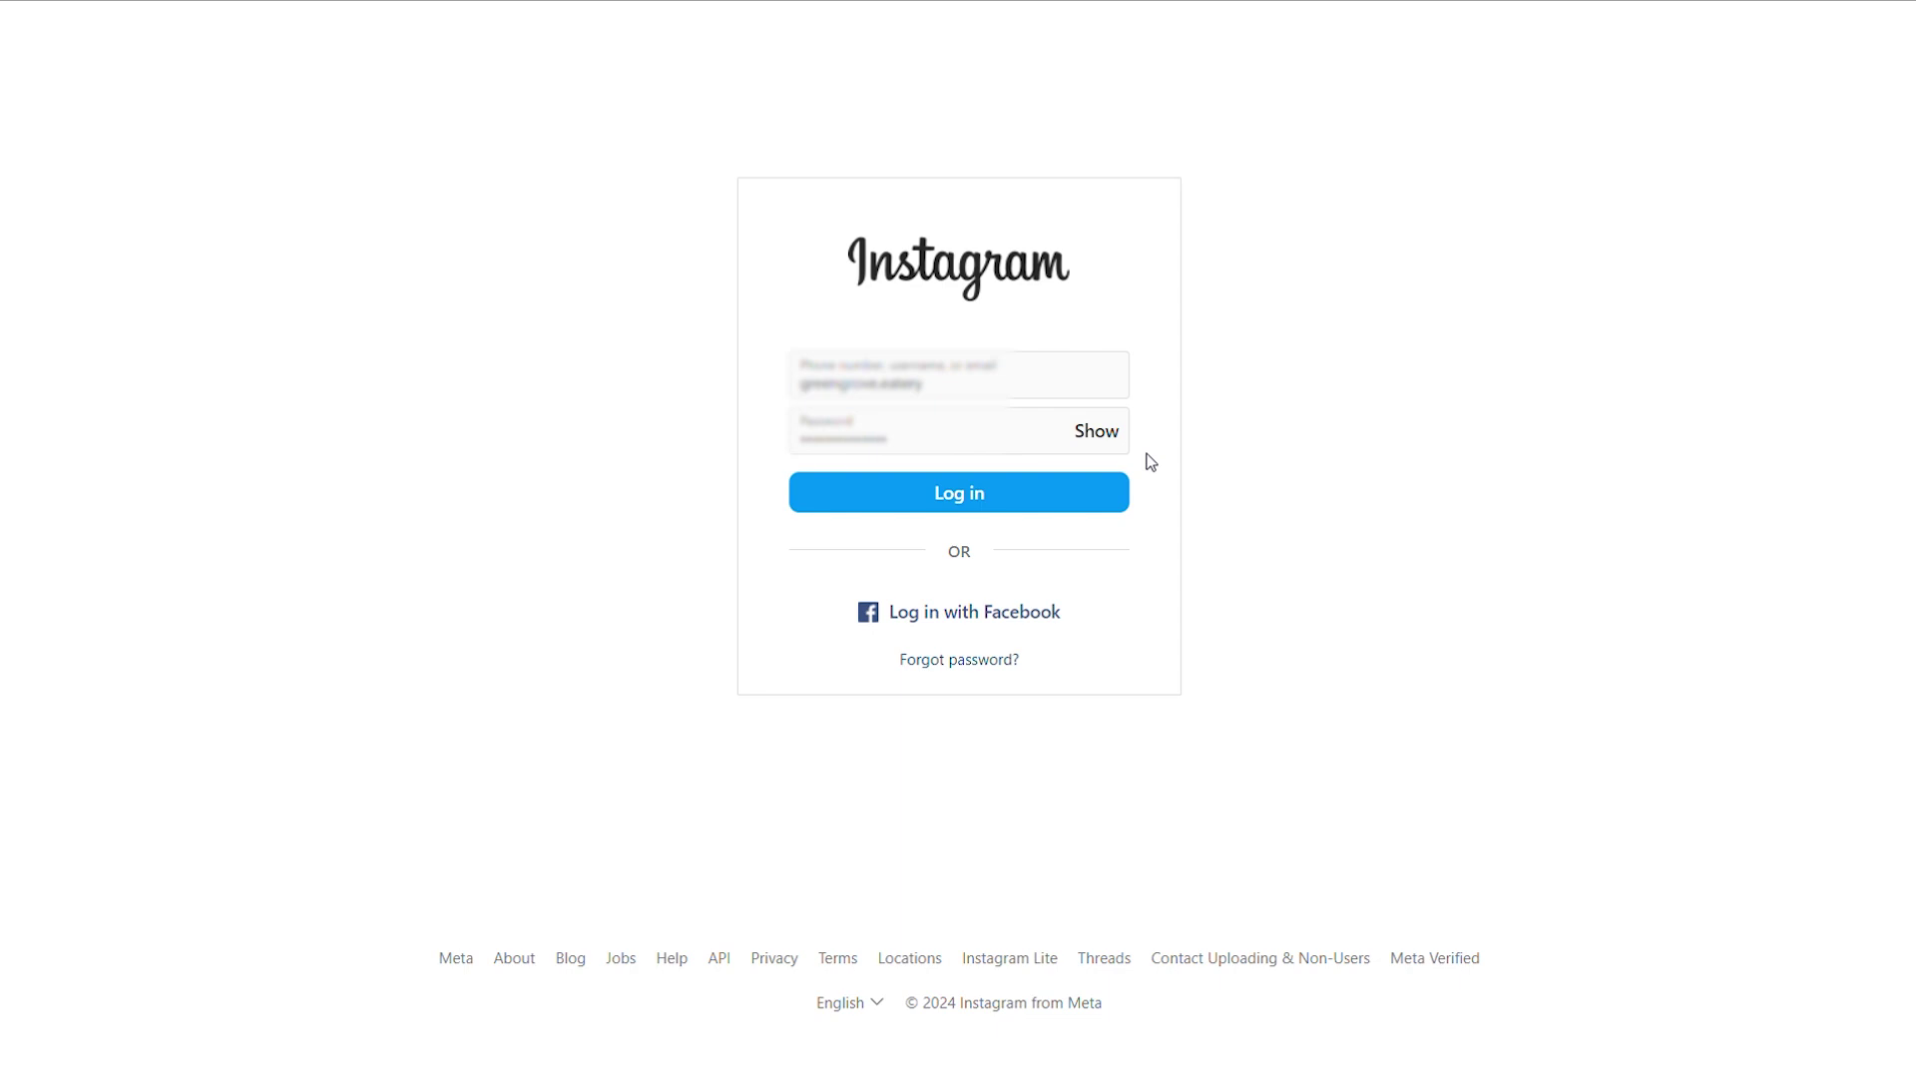
pyautogui.click(974, 491)
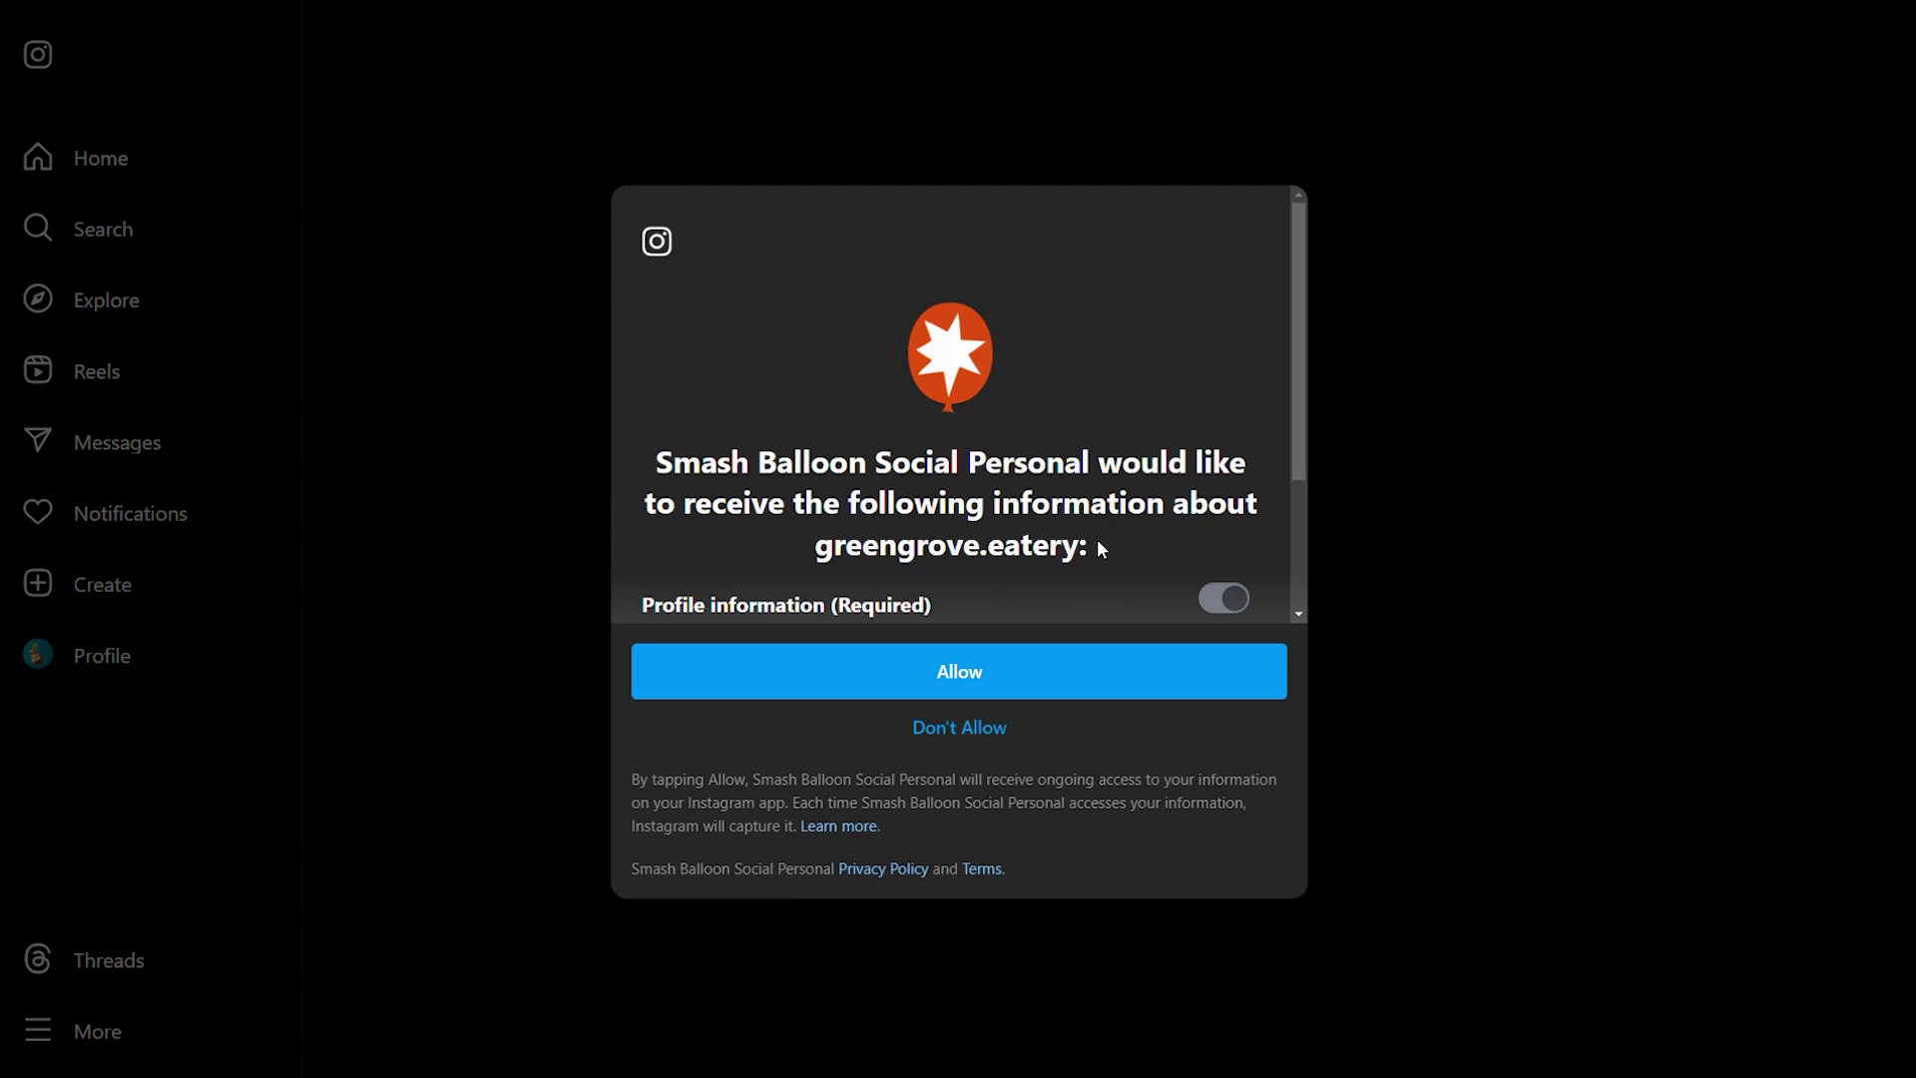
pyautogui.click(975, 679)
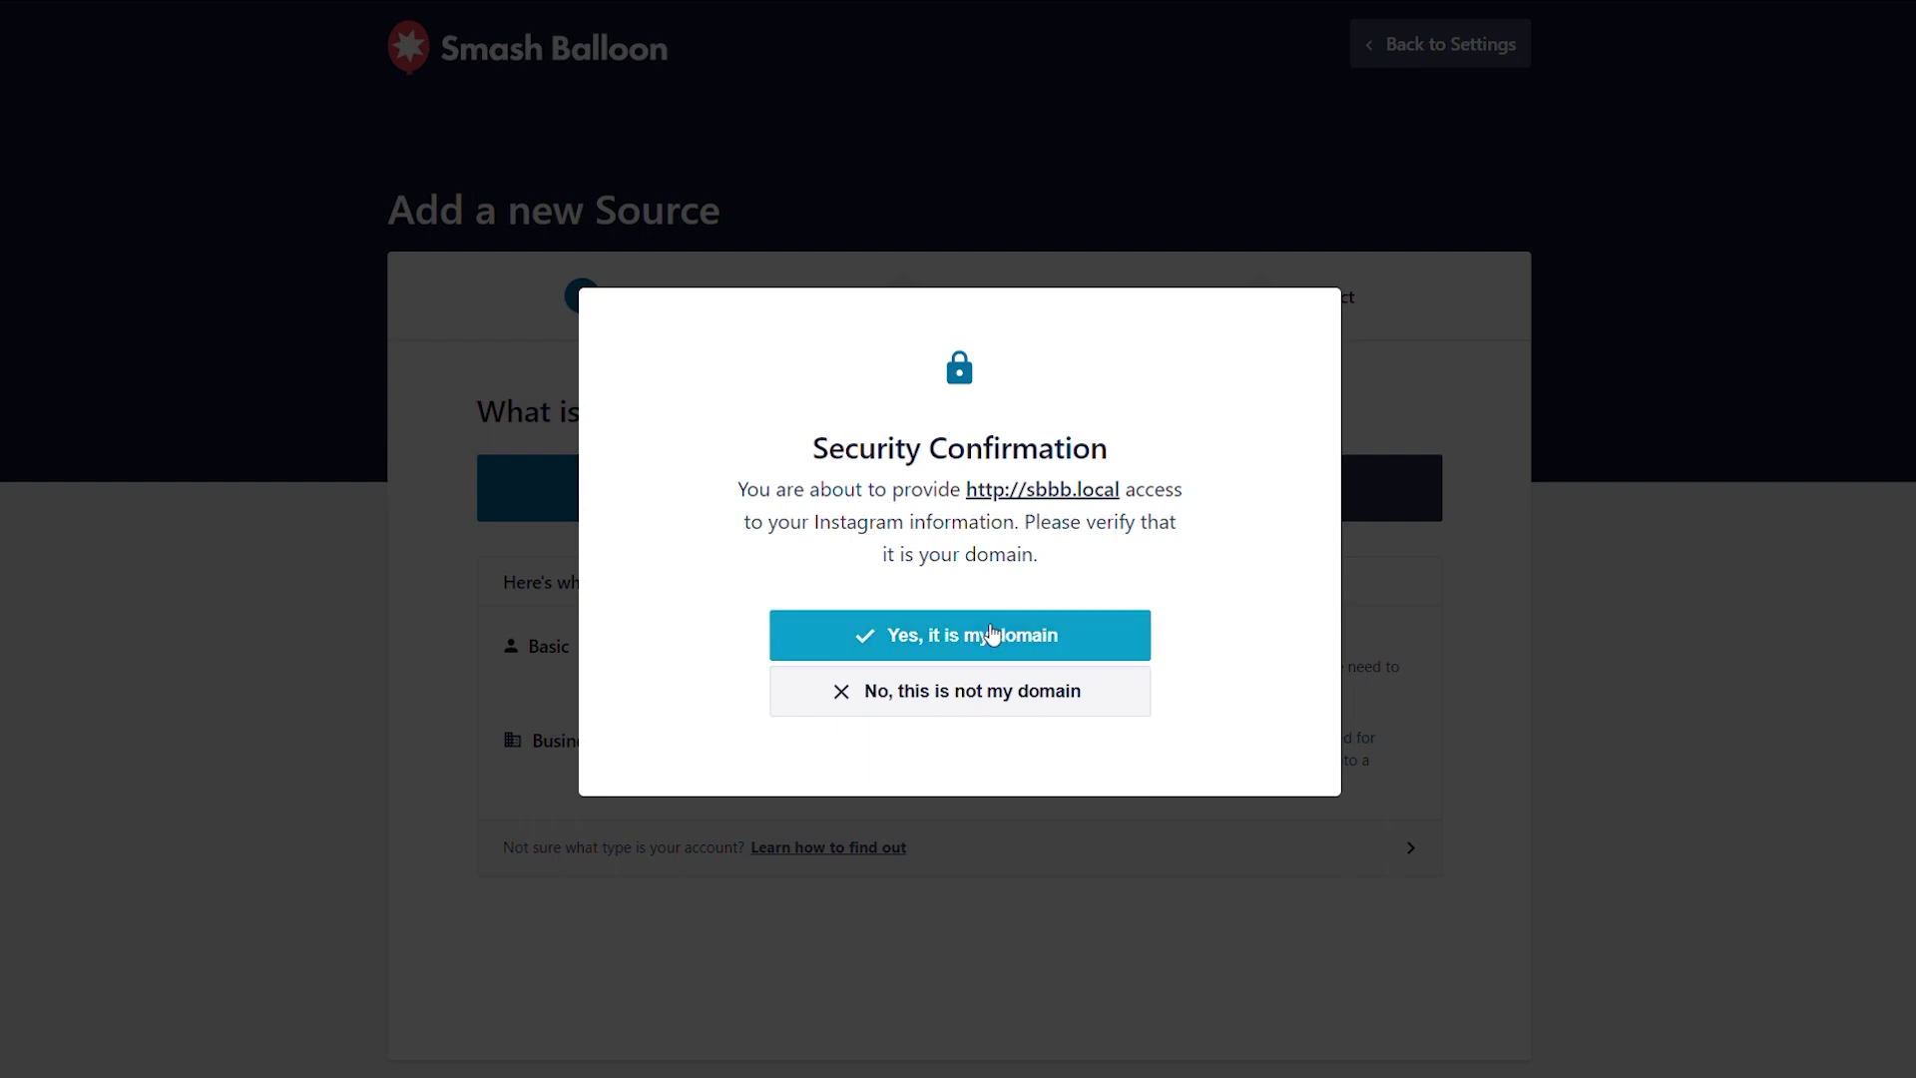
pyautogui.click(991, 635)
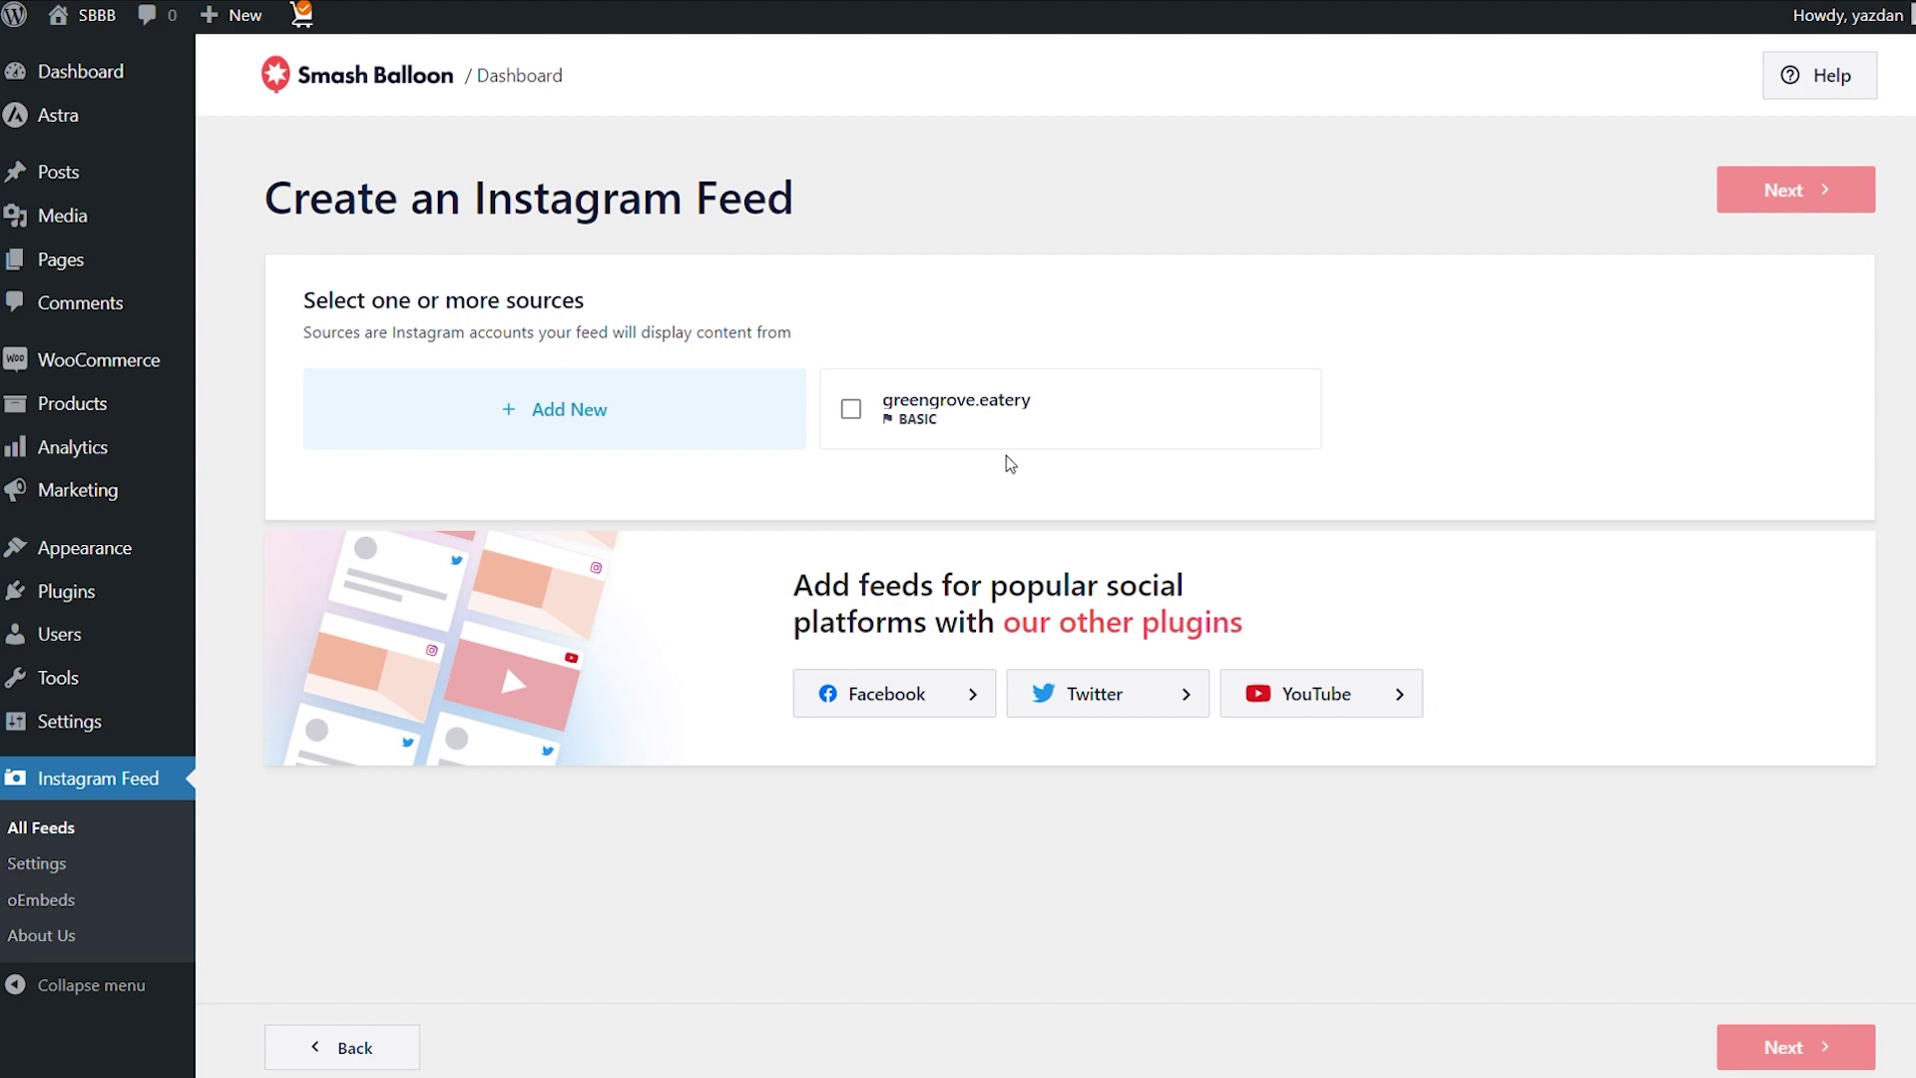
# Select the connected Instagram account as the feed source and apply the Modern theme.
pyautogui.click(970, 416)
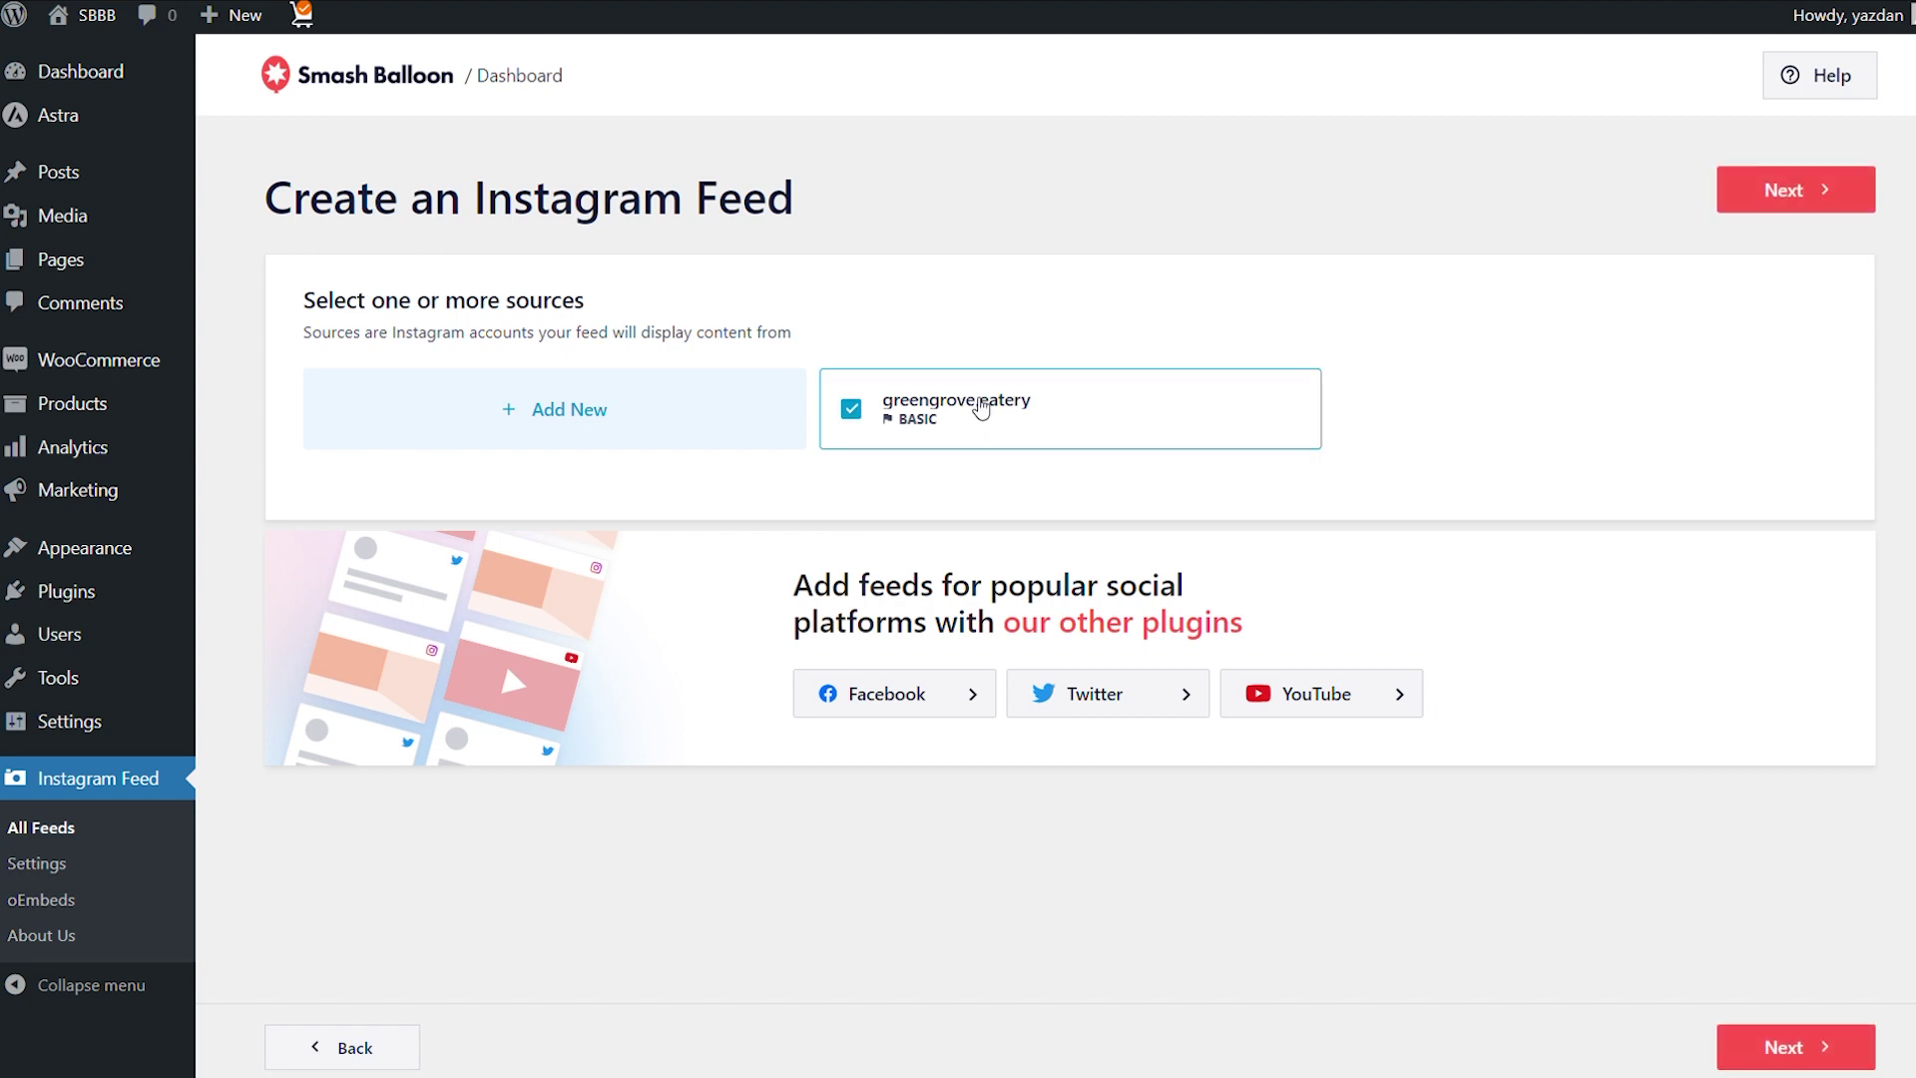
pyautogui.click(1767, 191)
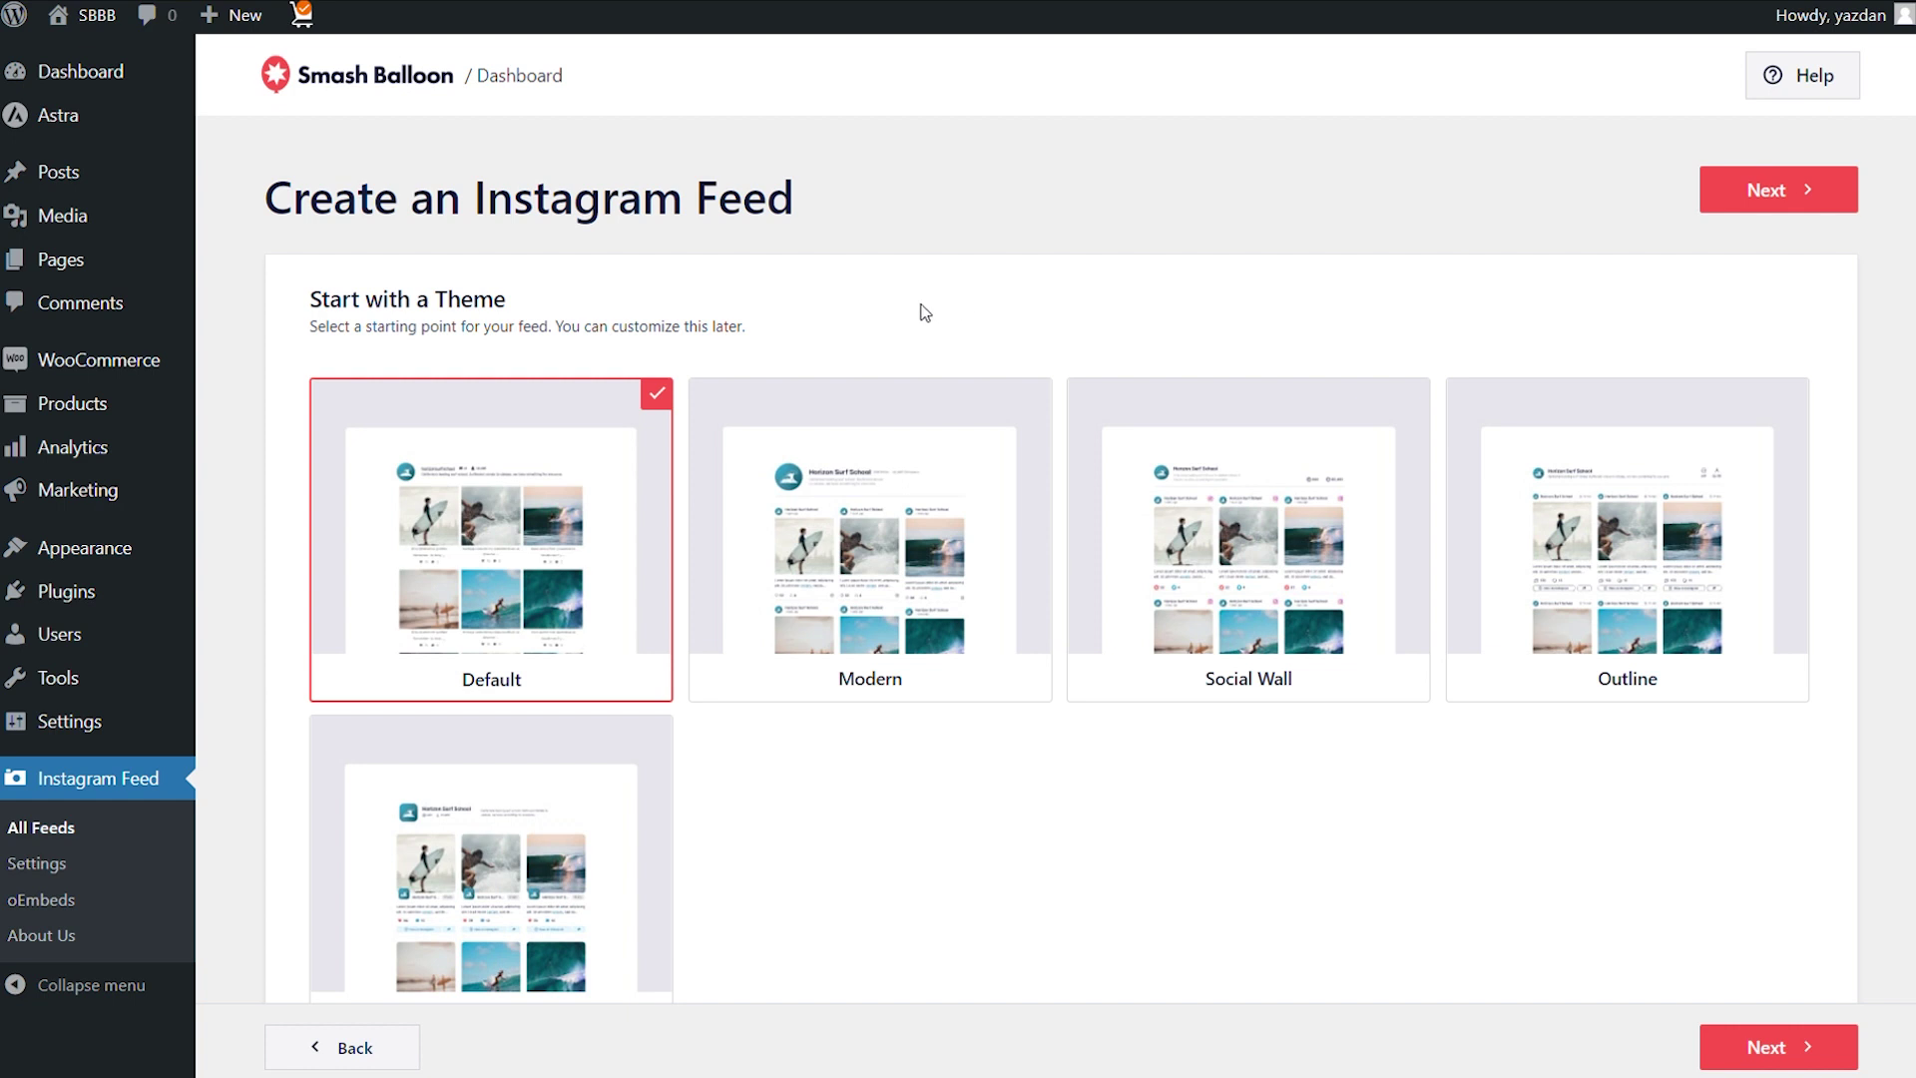
pyautogui.scroll(-2, 919, 308)
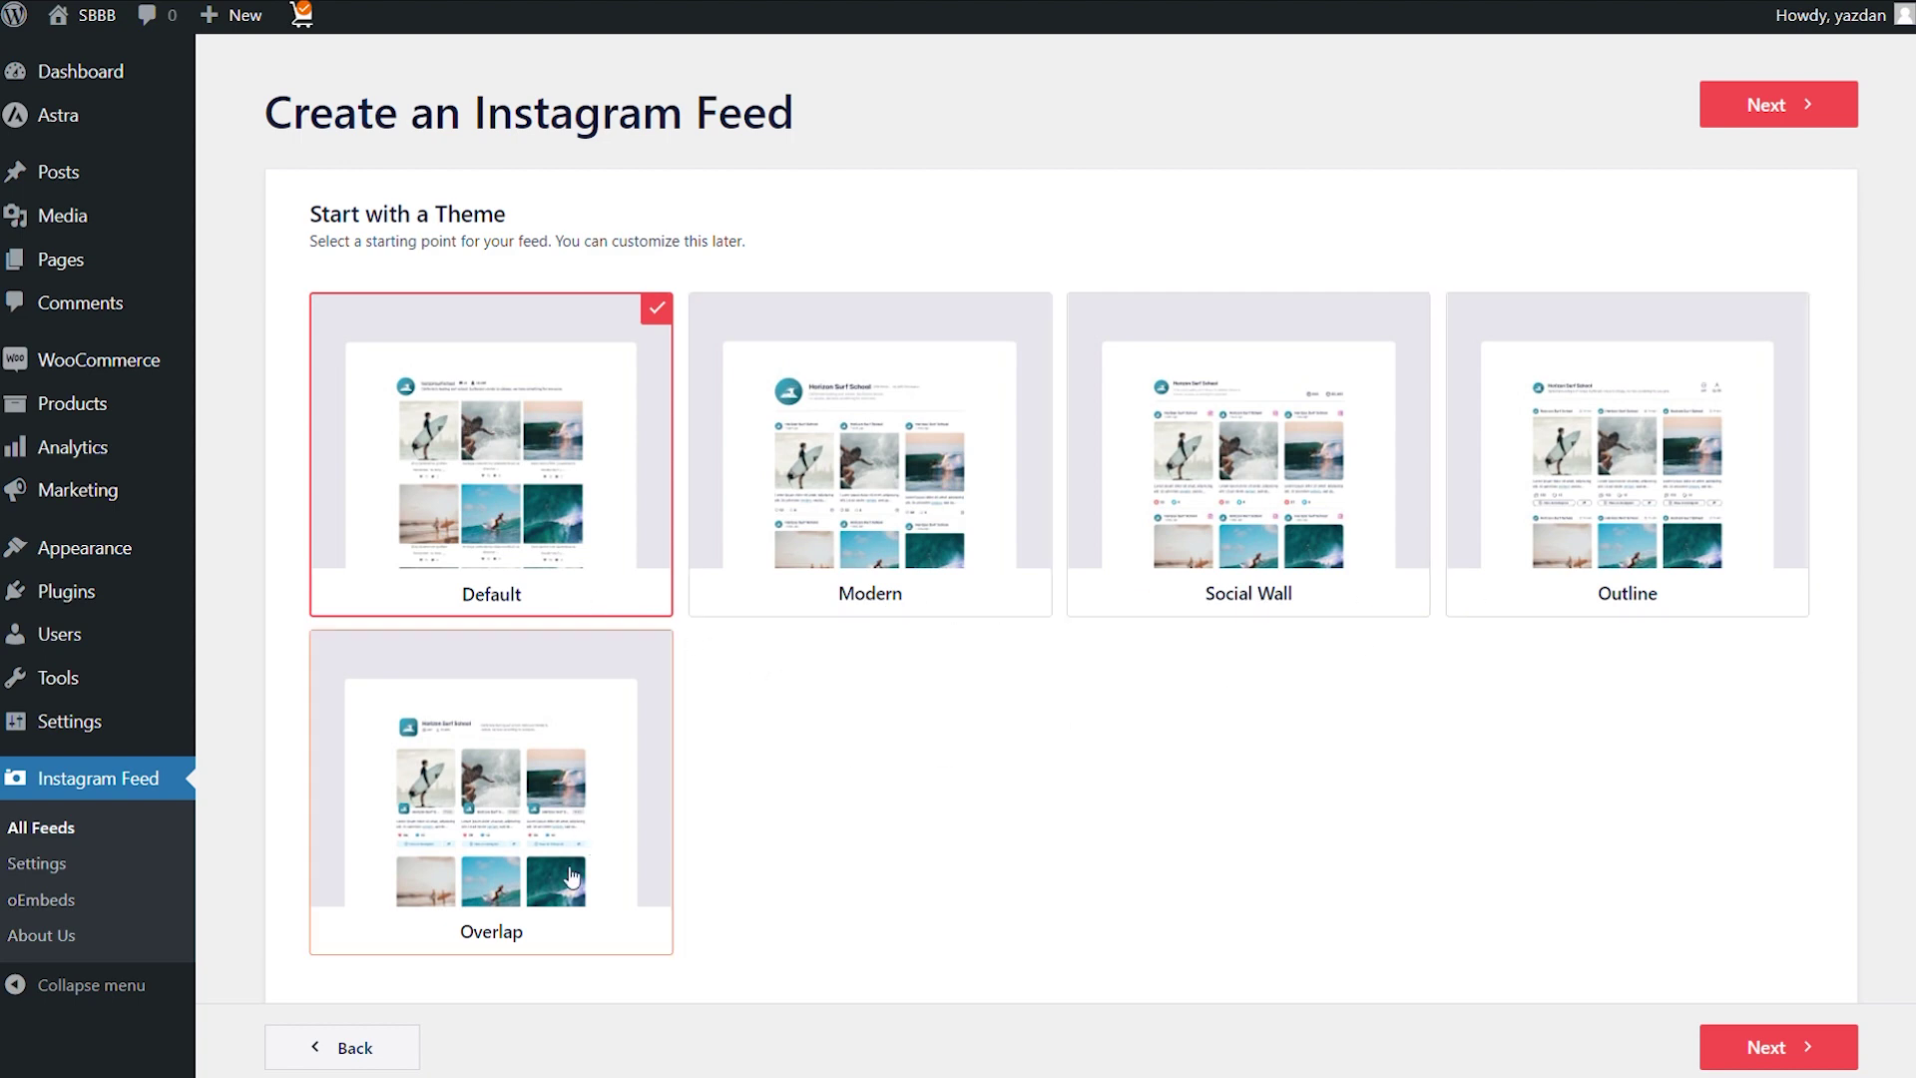
pyautogui.click(865, 592)
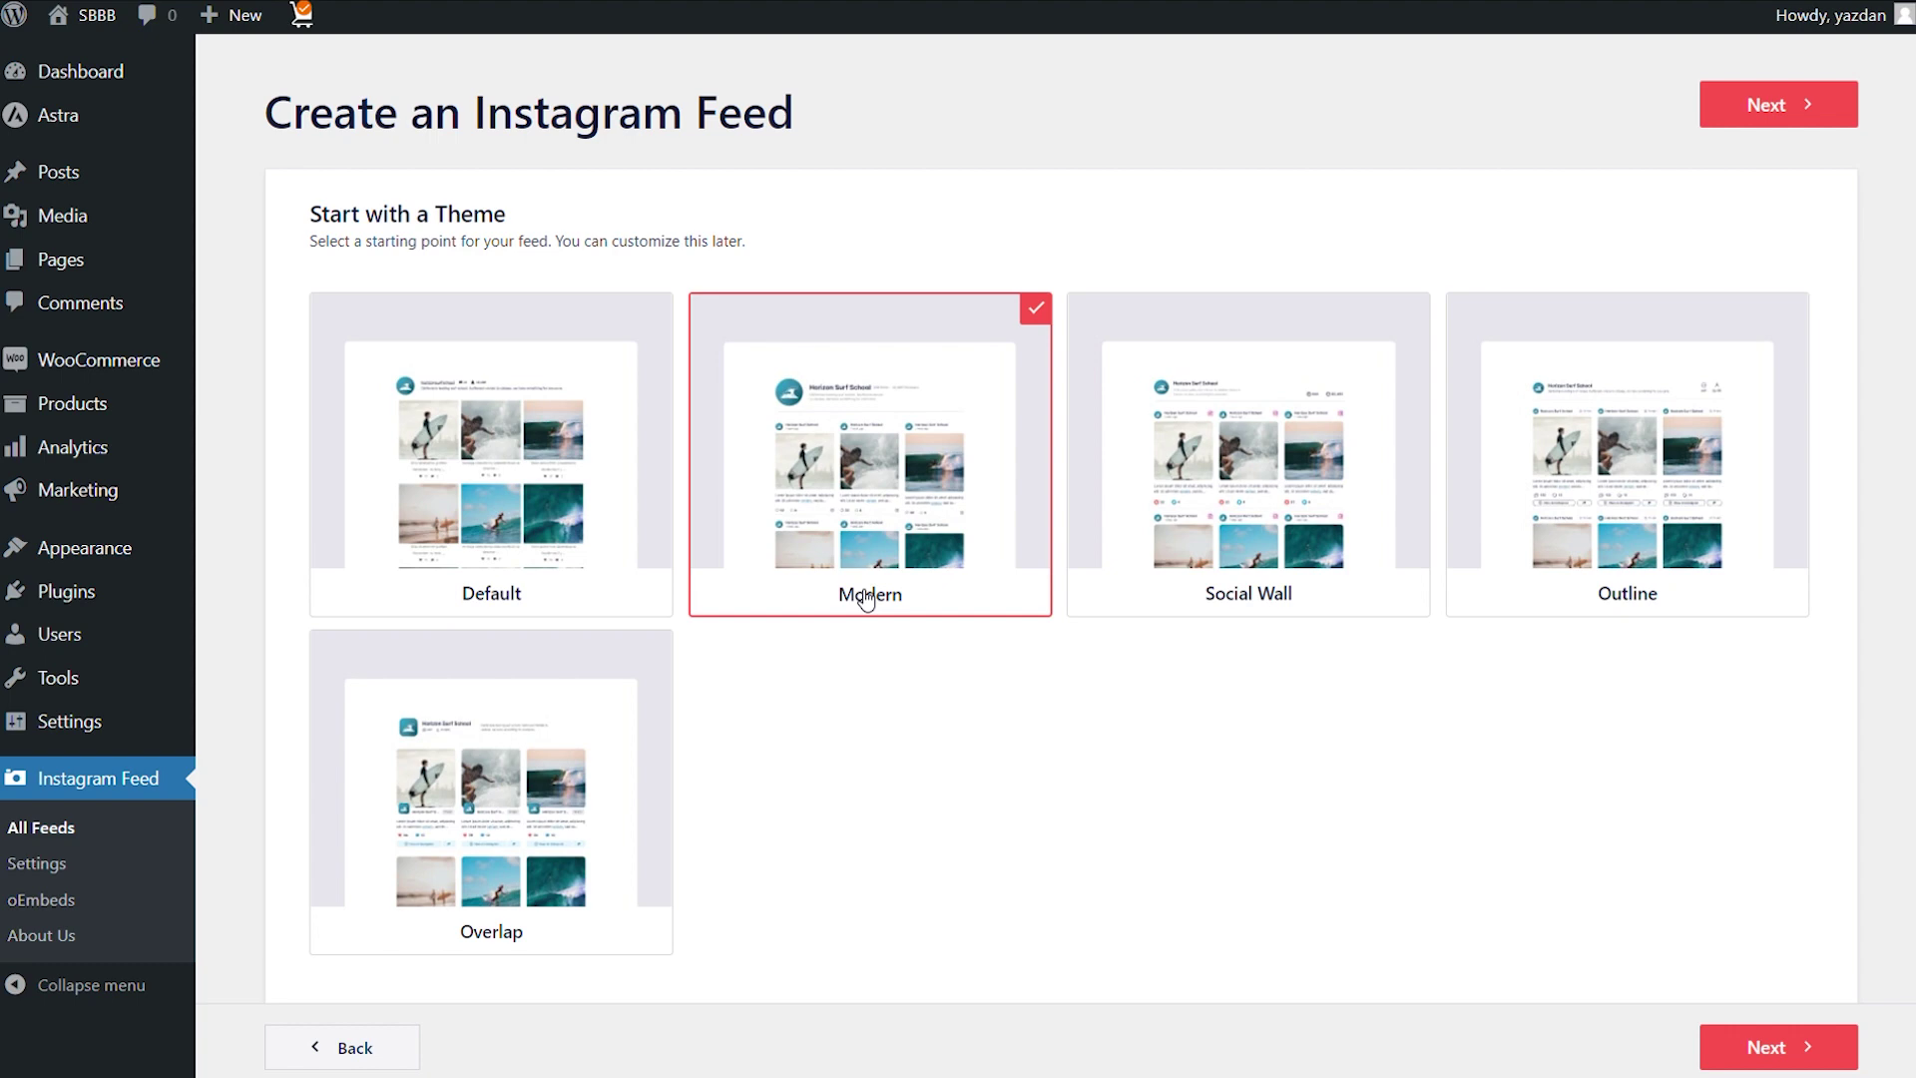
pyautogui.click(1754, 118)
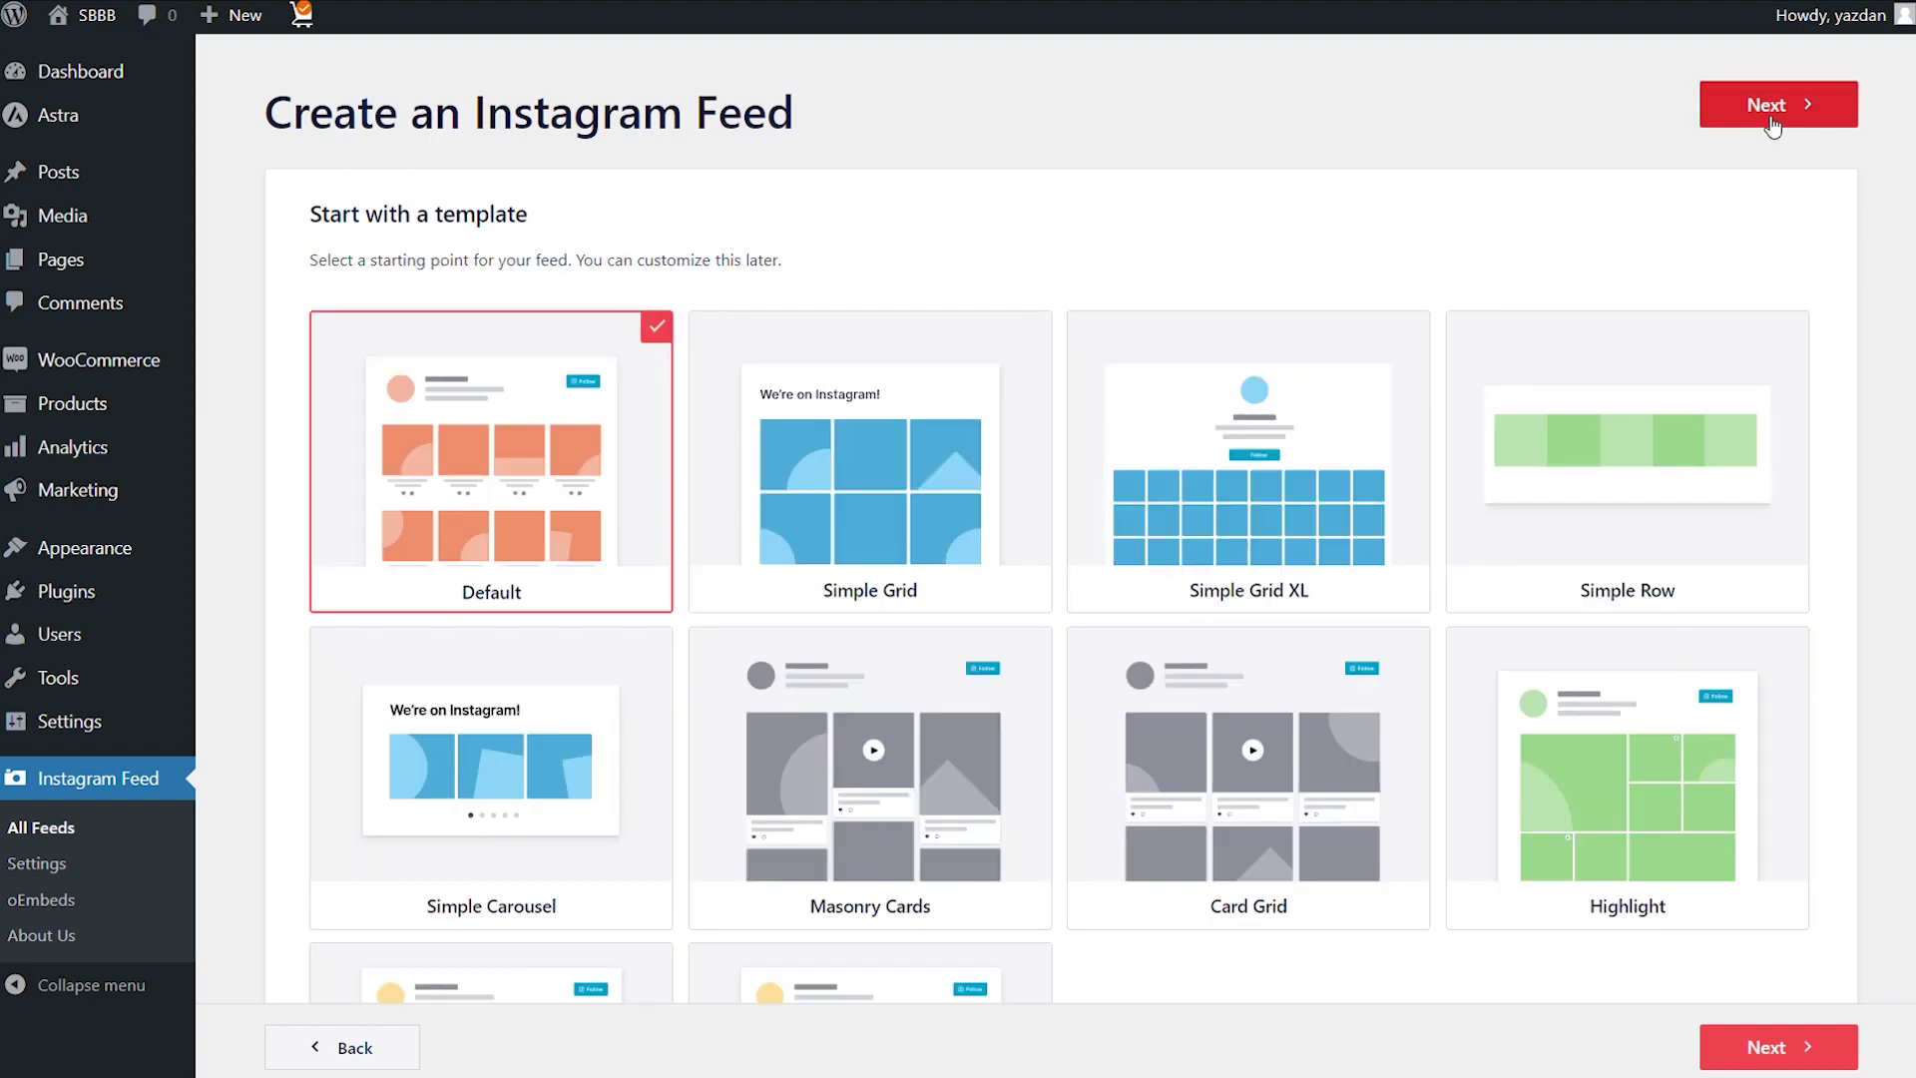
# Create the feed with the Default template and look over its preview.
pyautogui.scroll(-1, 1856, 275)
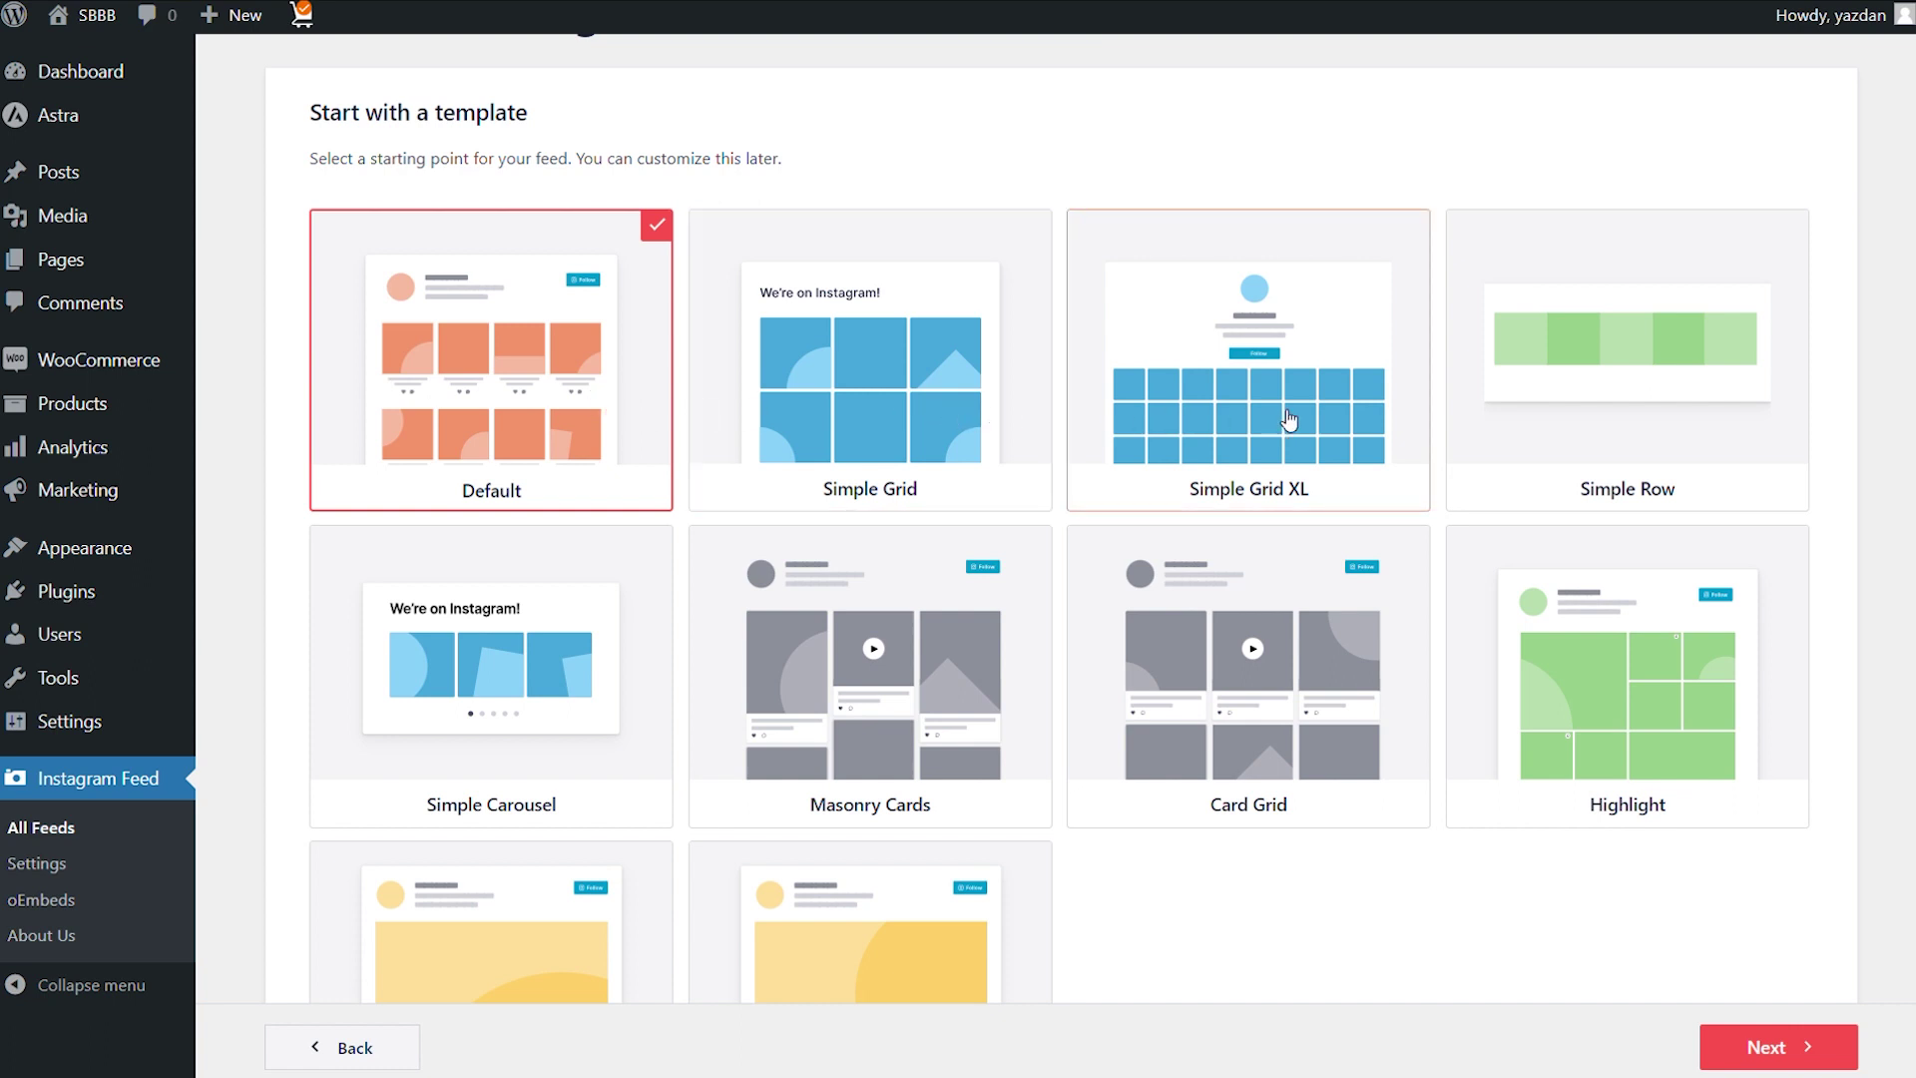
pyautogui.scroll(-2, 1579, 413)
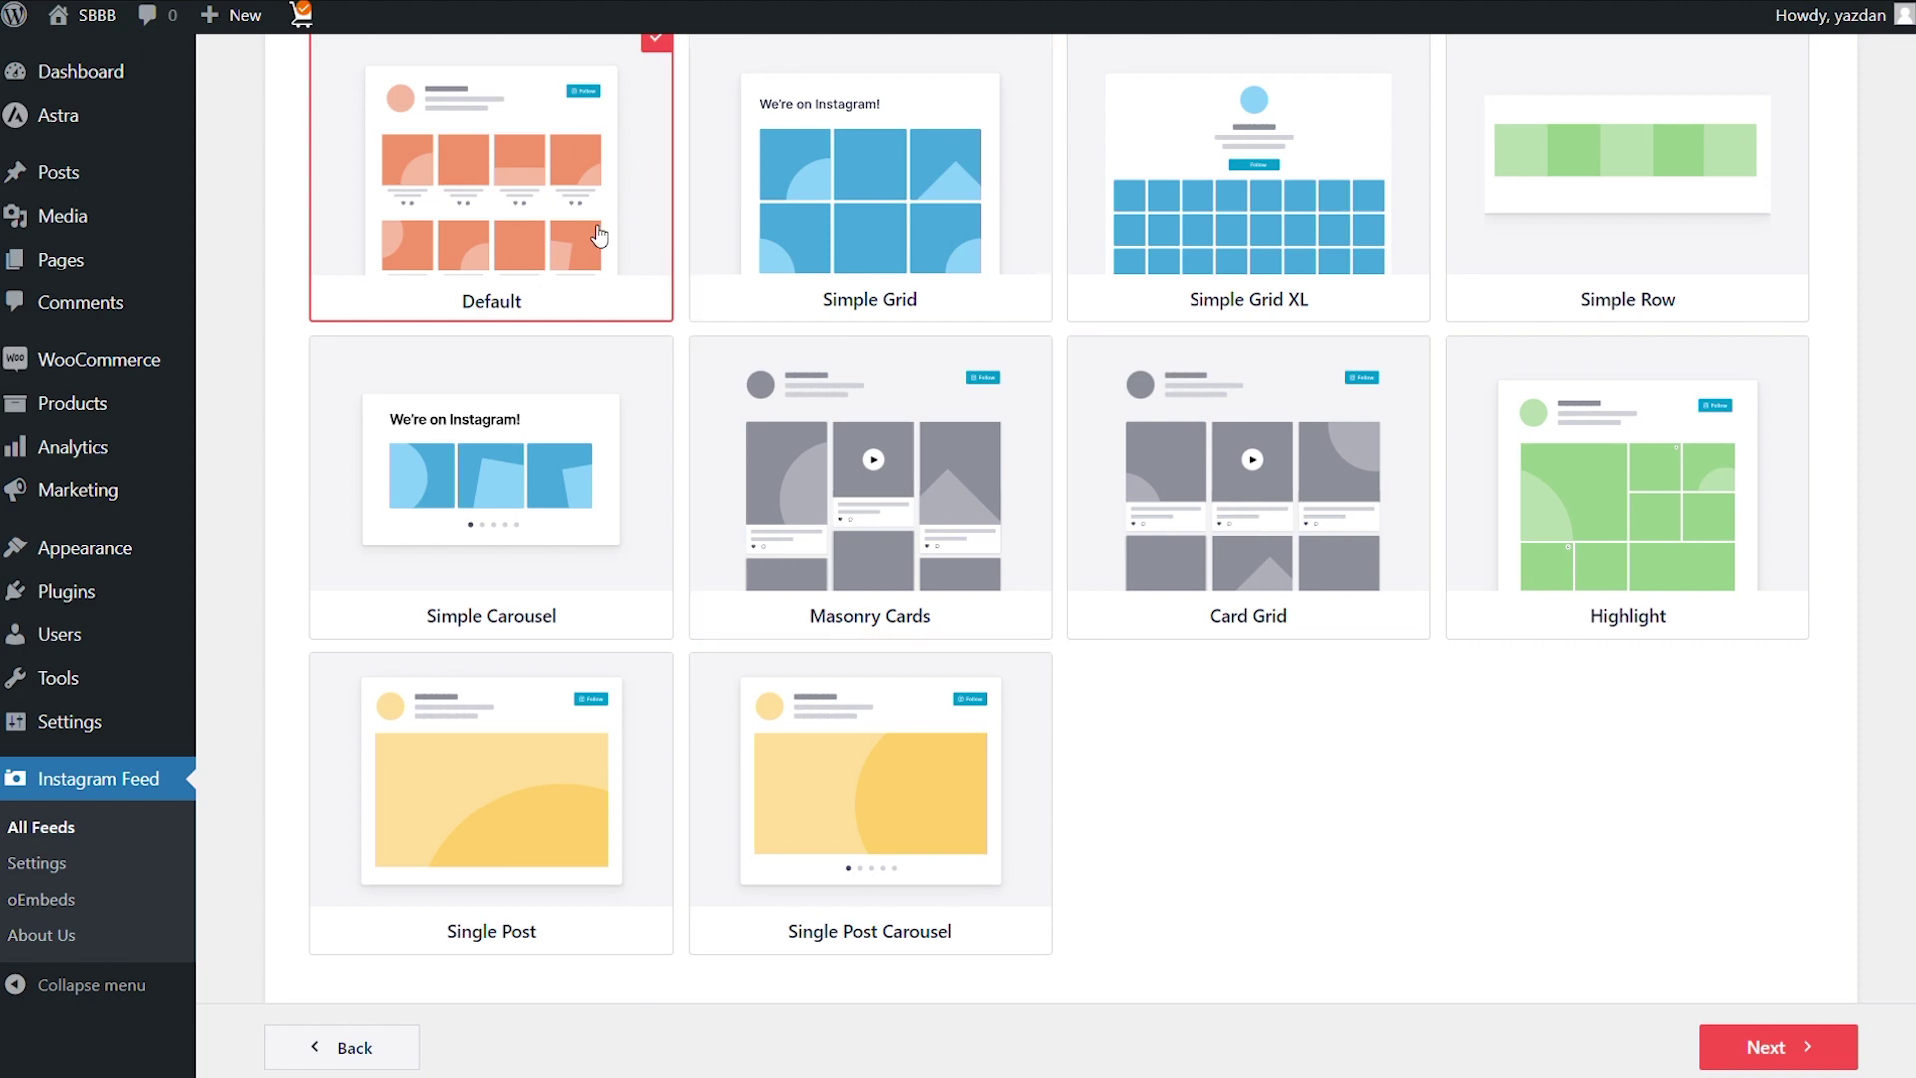
pyautogui.click(1774, 1047)
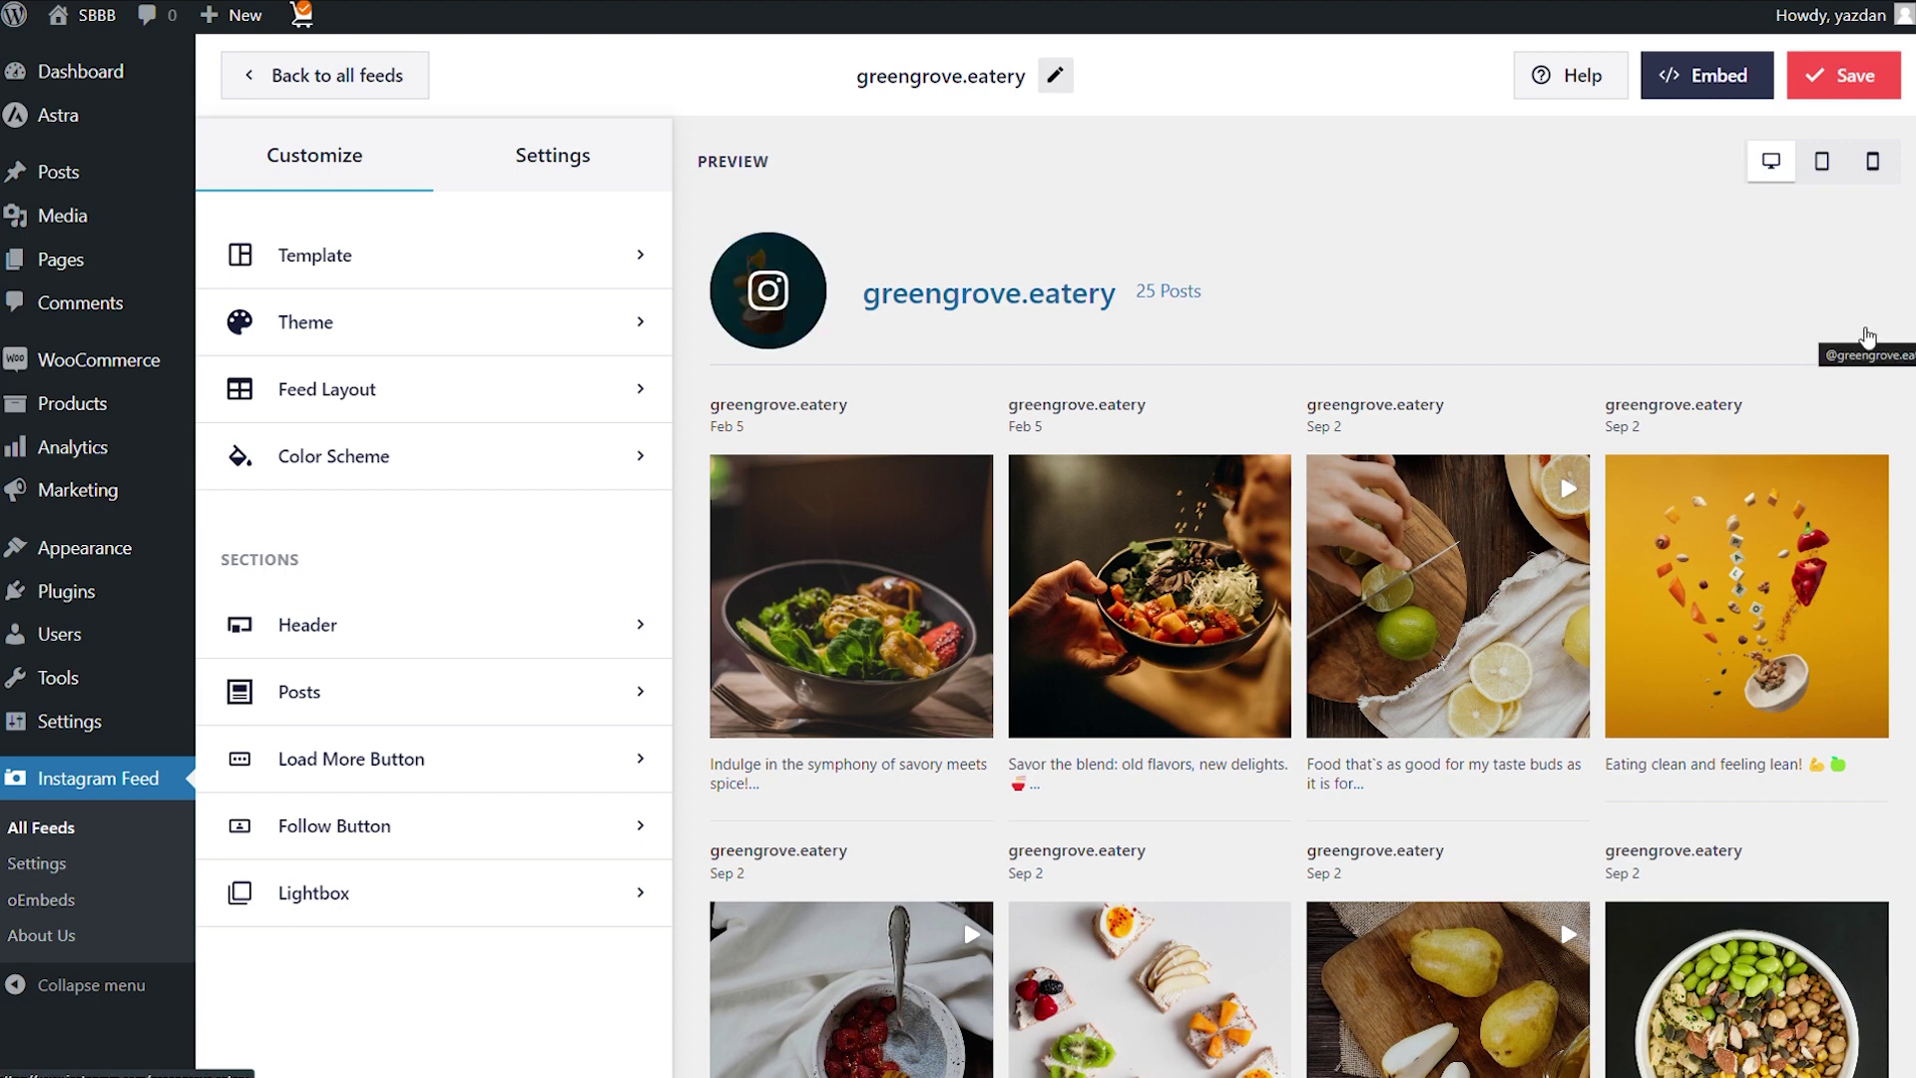
pyautogui.scroll(-3, 1903, 424)
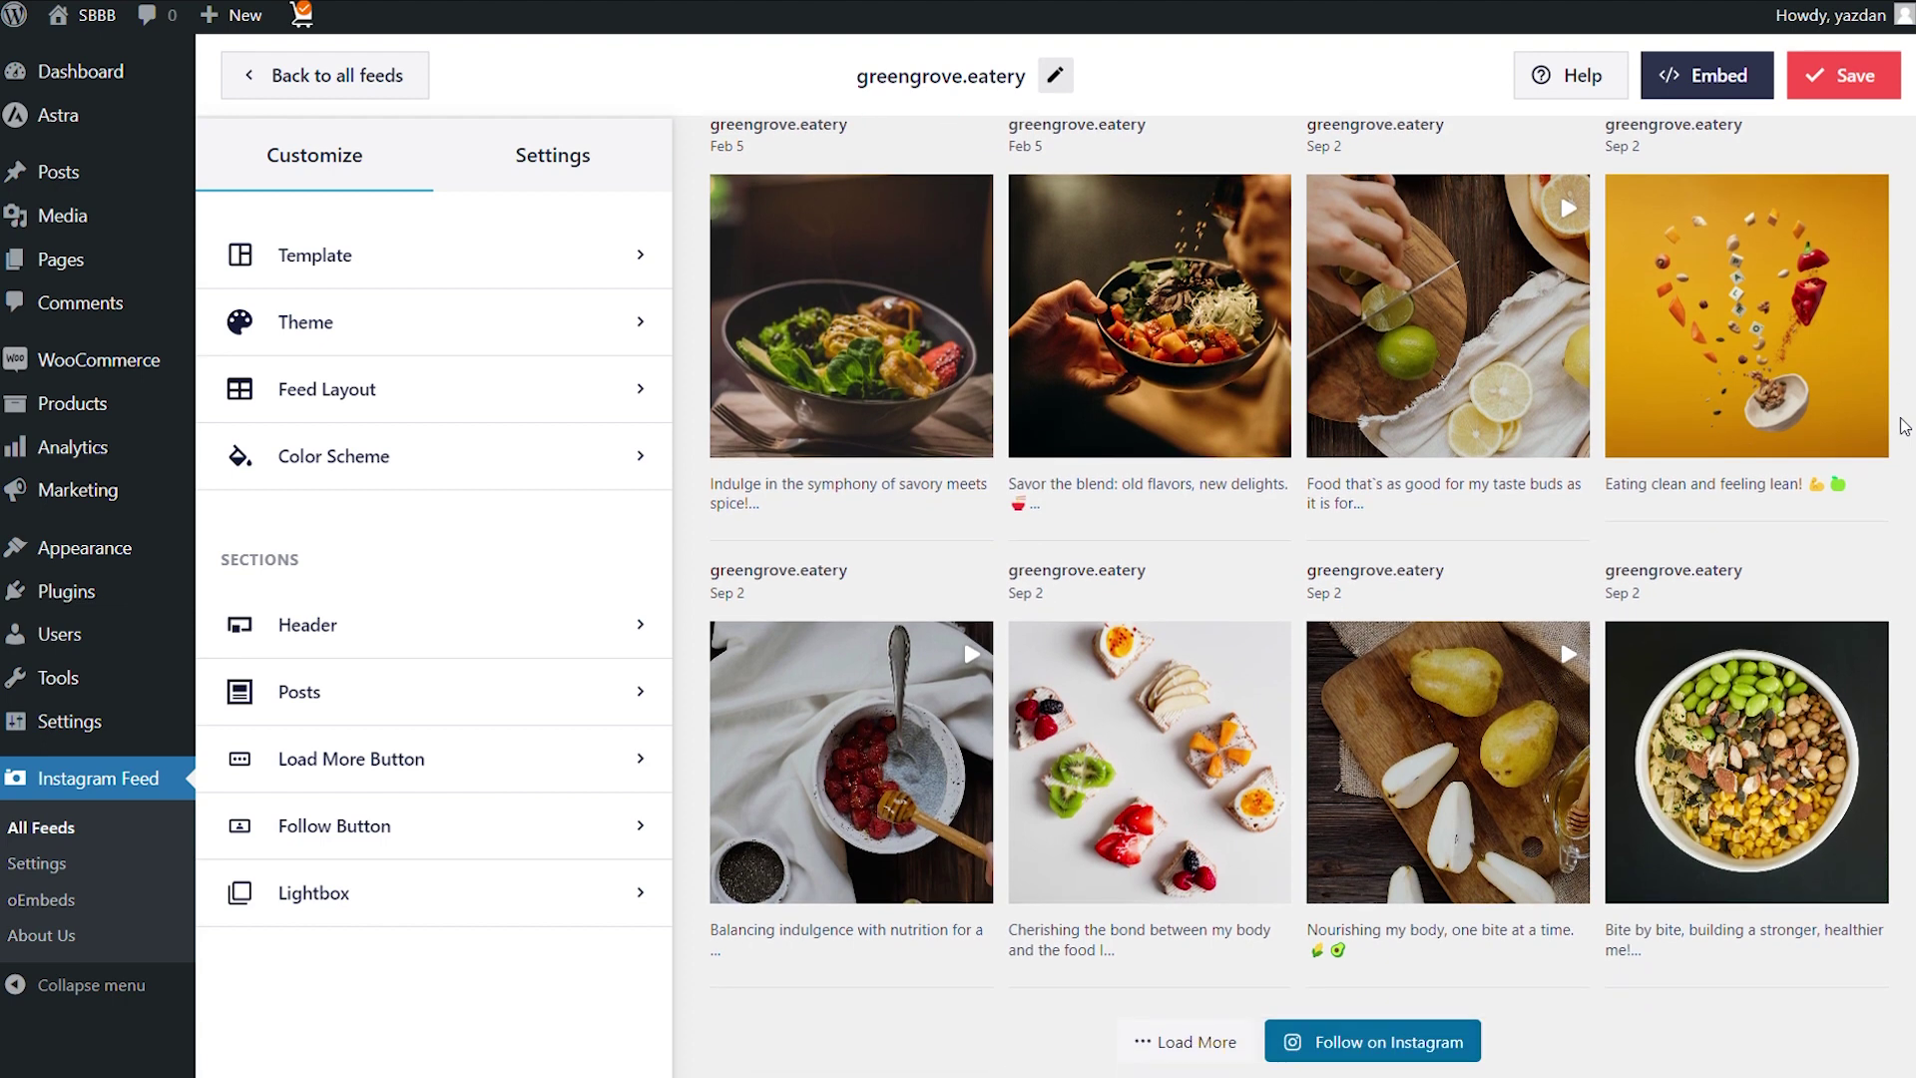
pyautogui.scroll(3, 1903, 424)
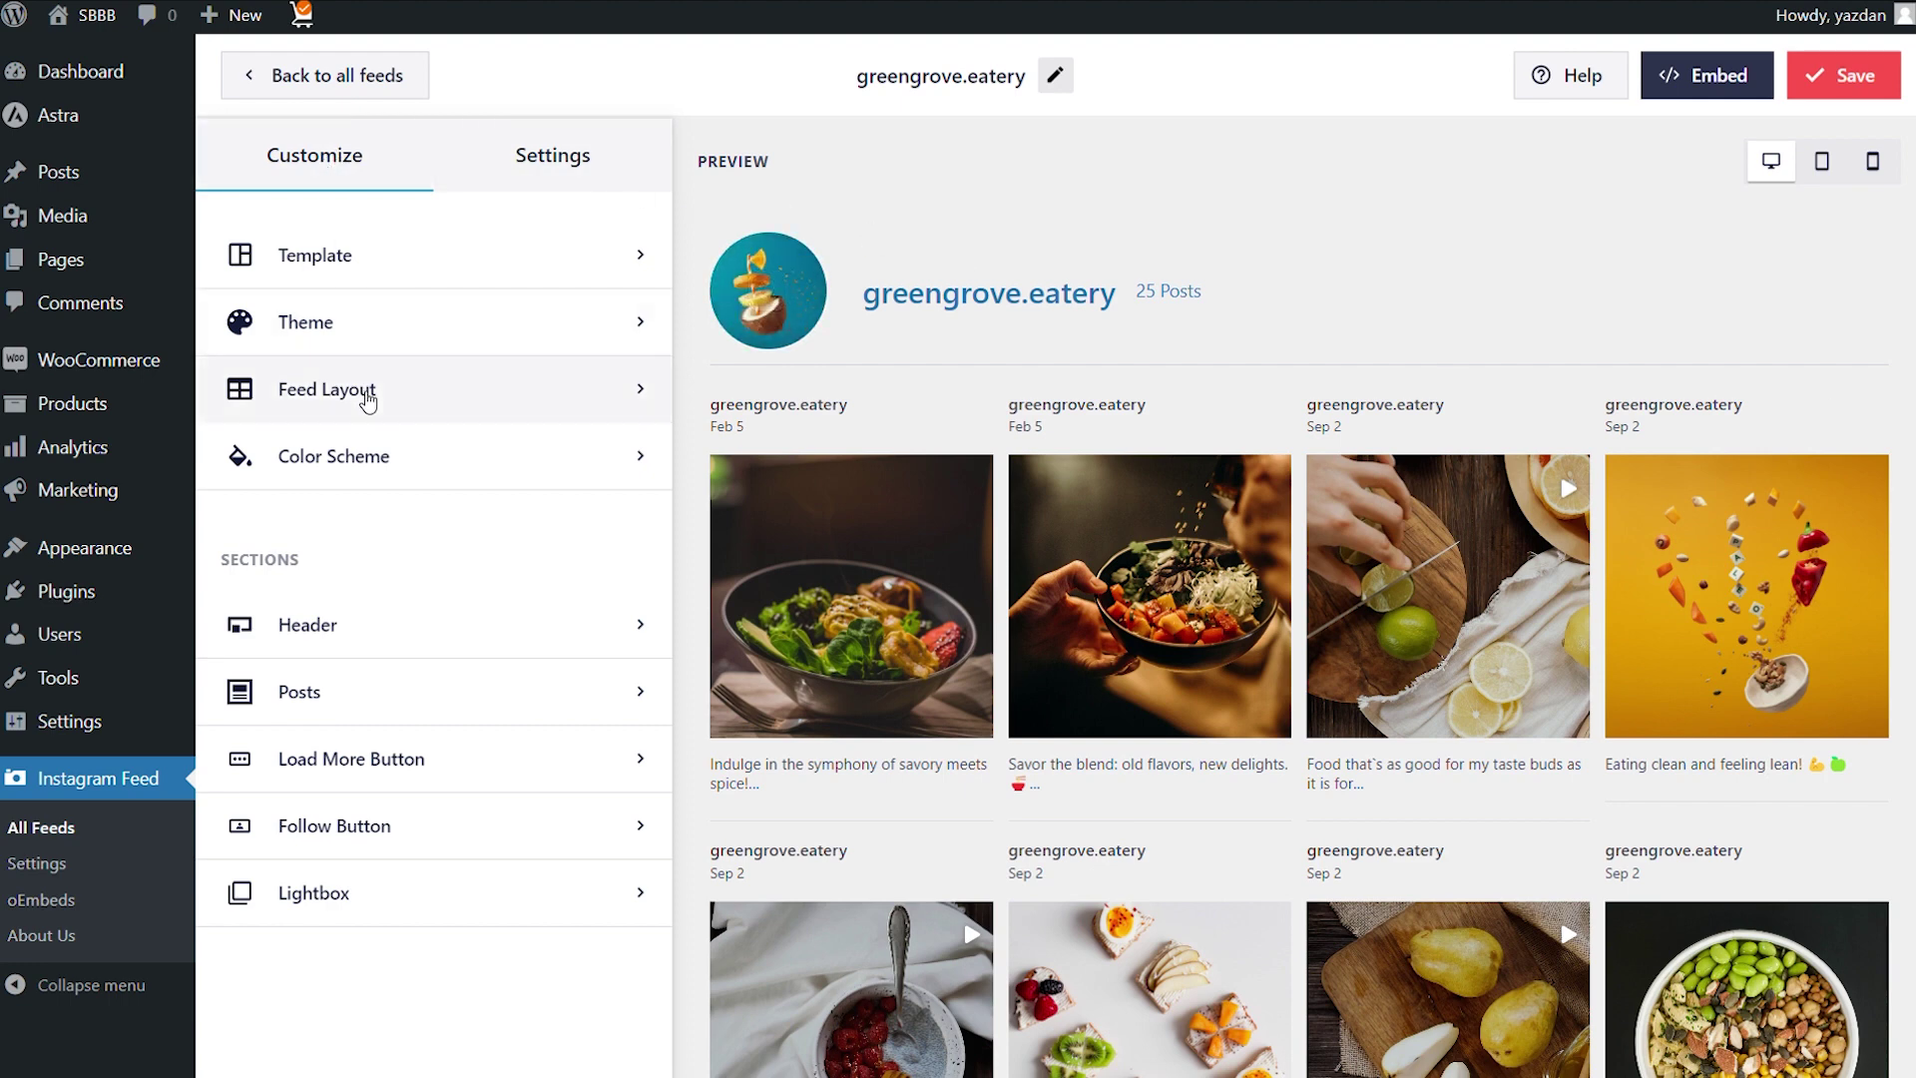
# Set the feed layout to Carousel and page through its posts in the preview.
pyautogui.click(368, 391)
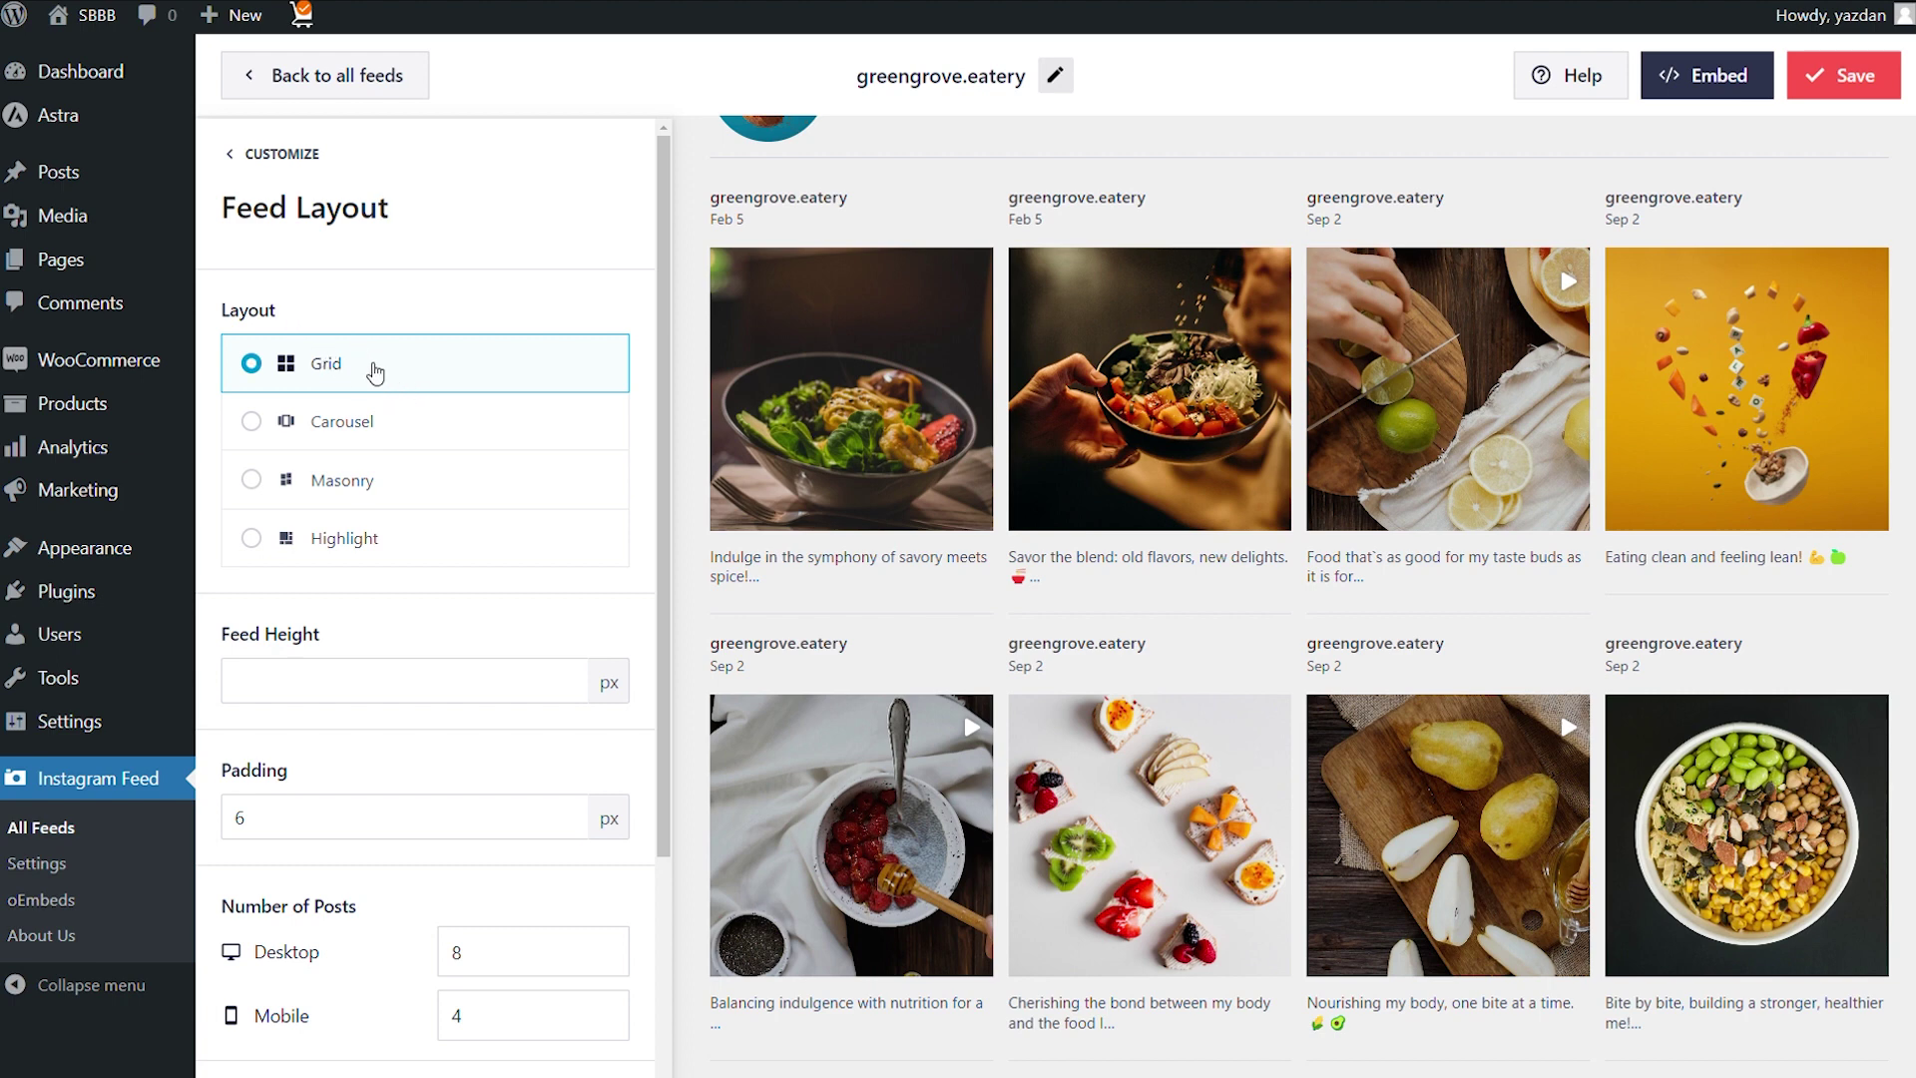
pyautogui.click(491, 432)
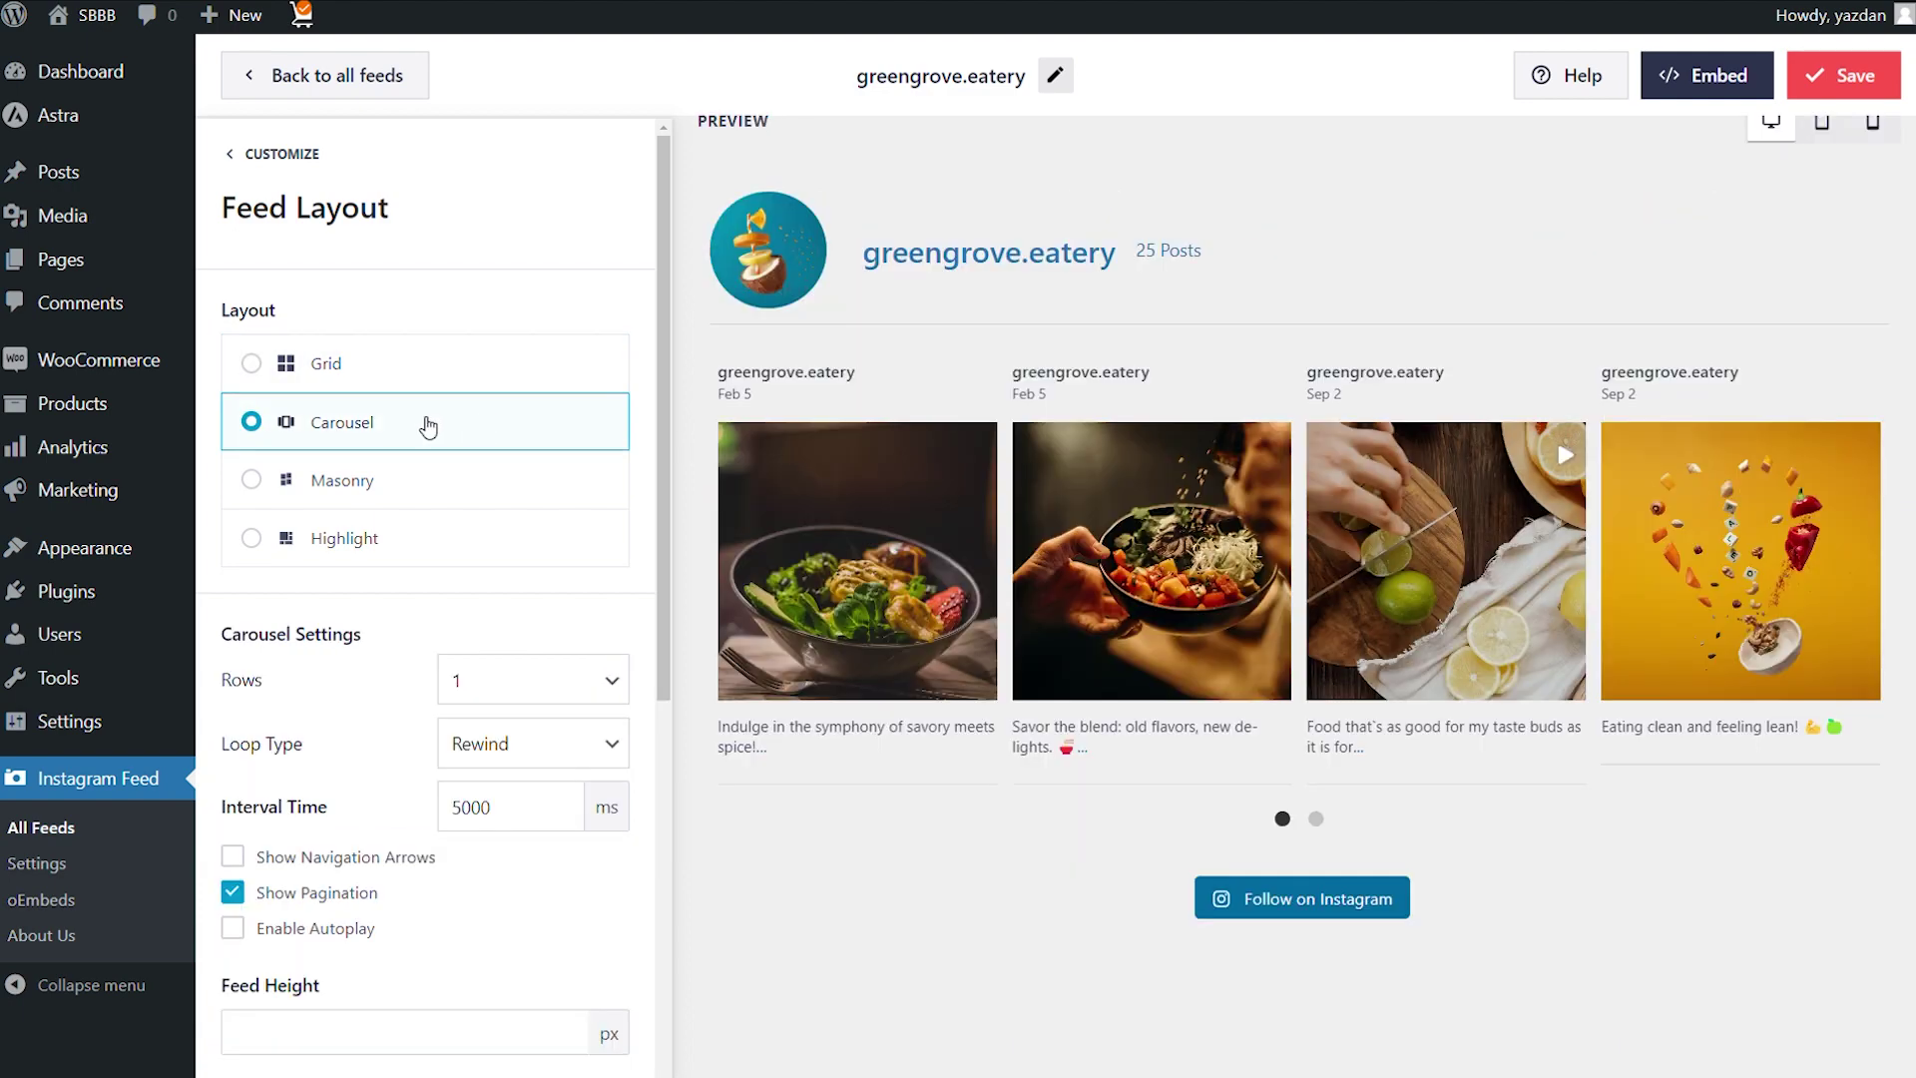
pyautogui.click(1316, 819)
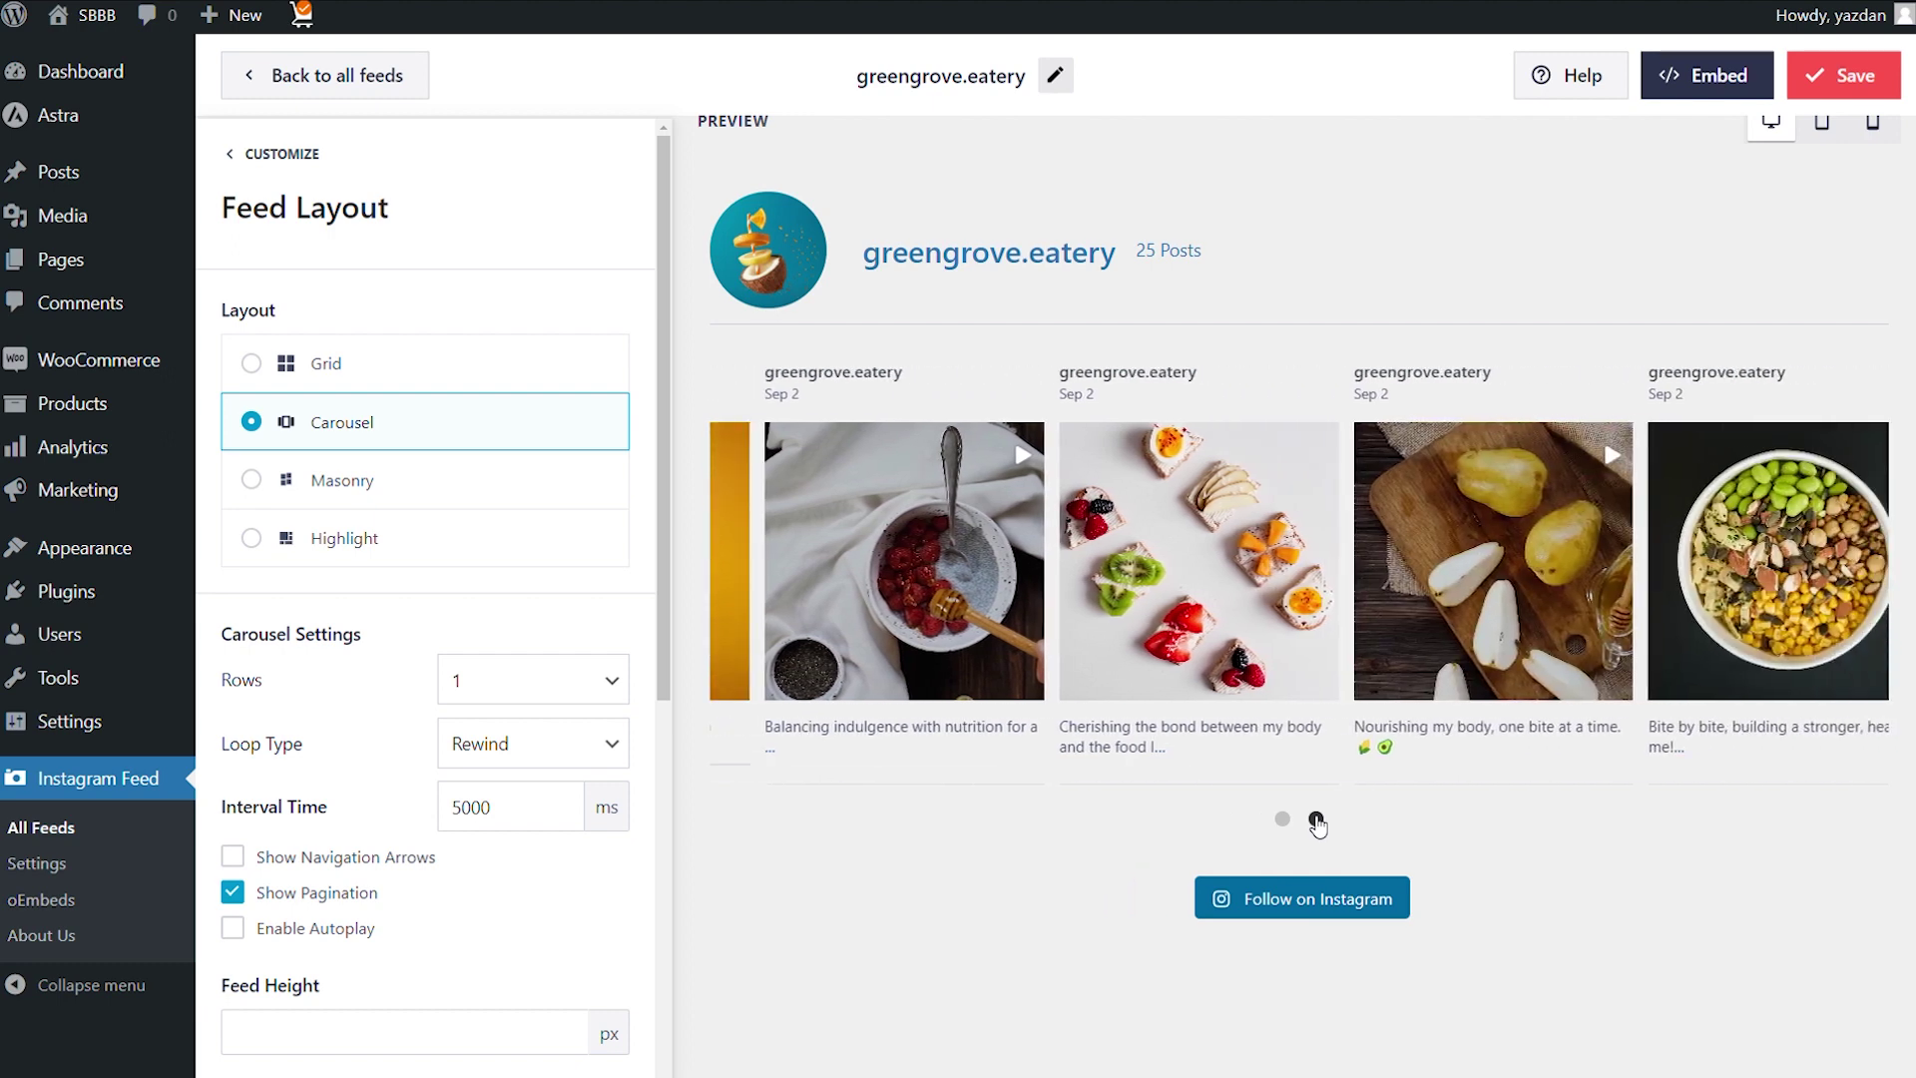
pyautogui.click(1283, 820)
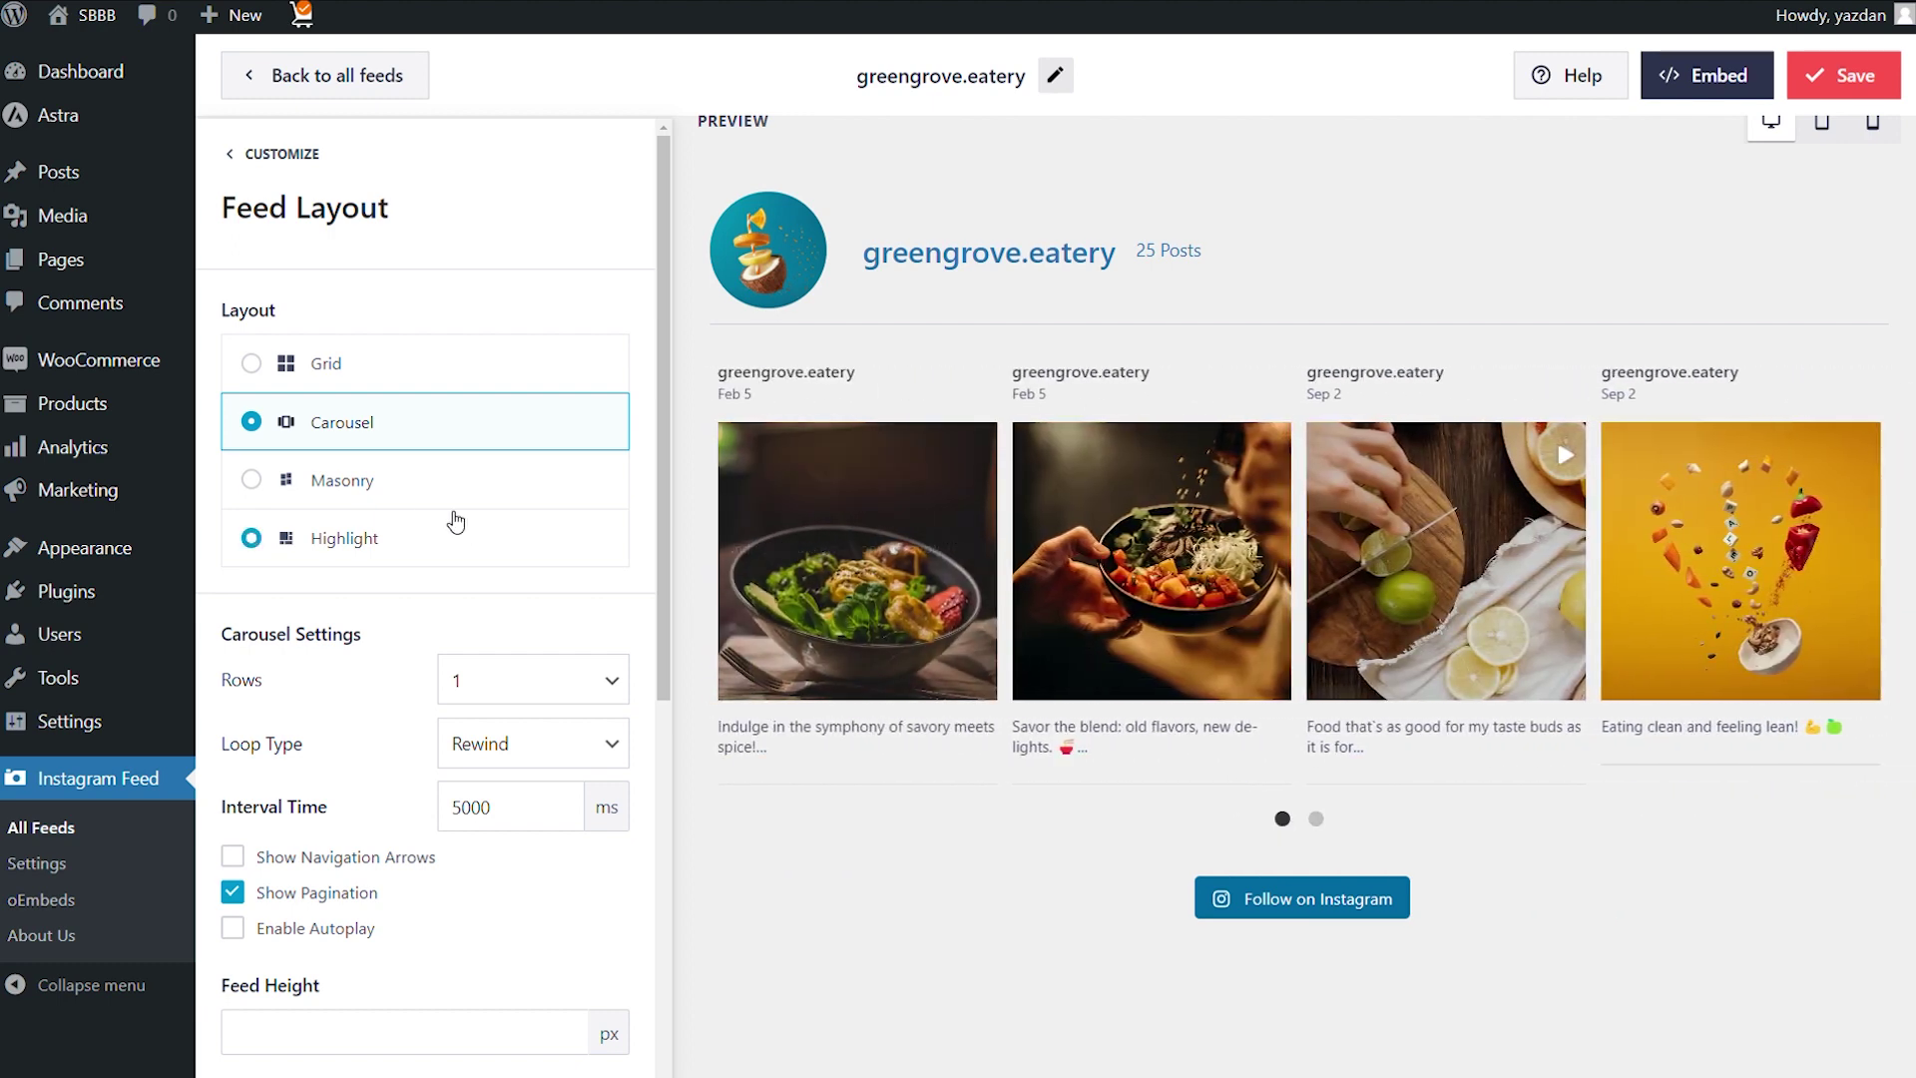
# Preview the Masonry feed layout and switch the feed to the Highlight layout.
pyautogui.click(417, 489)
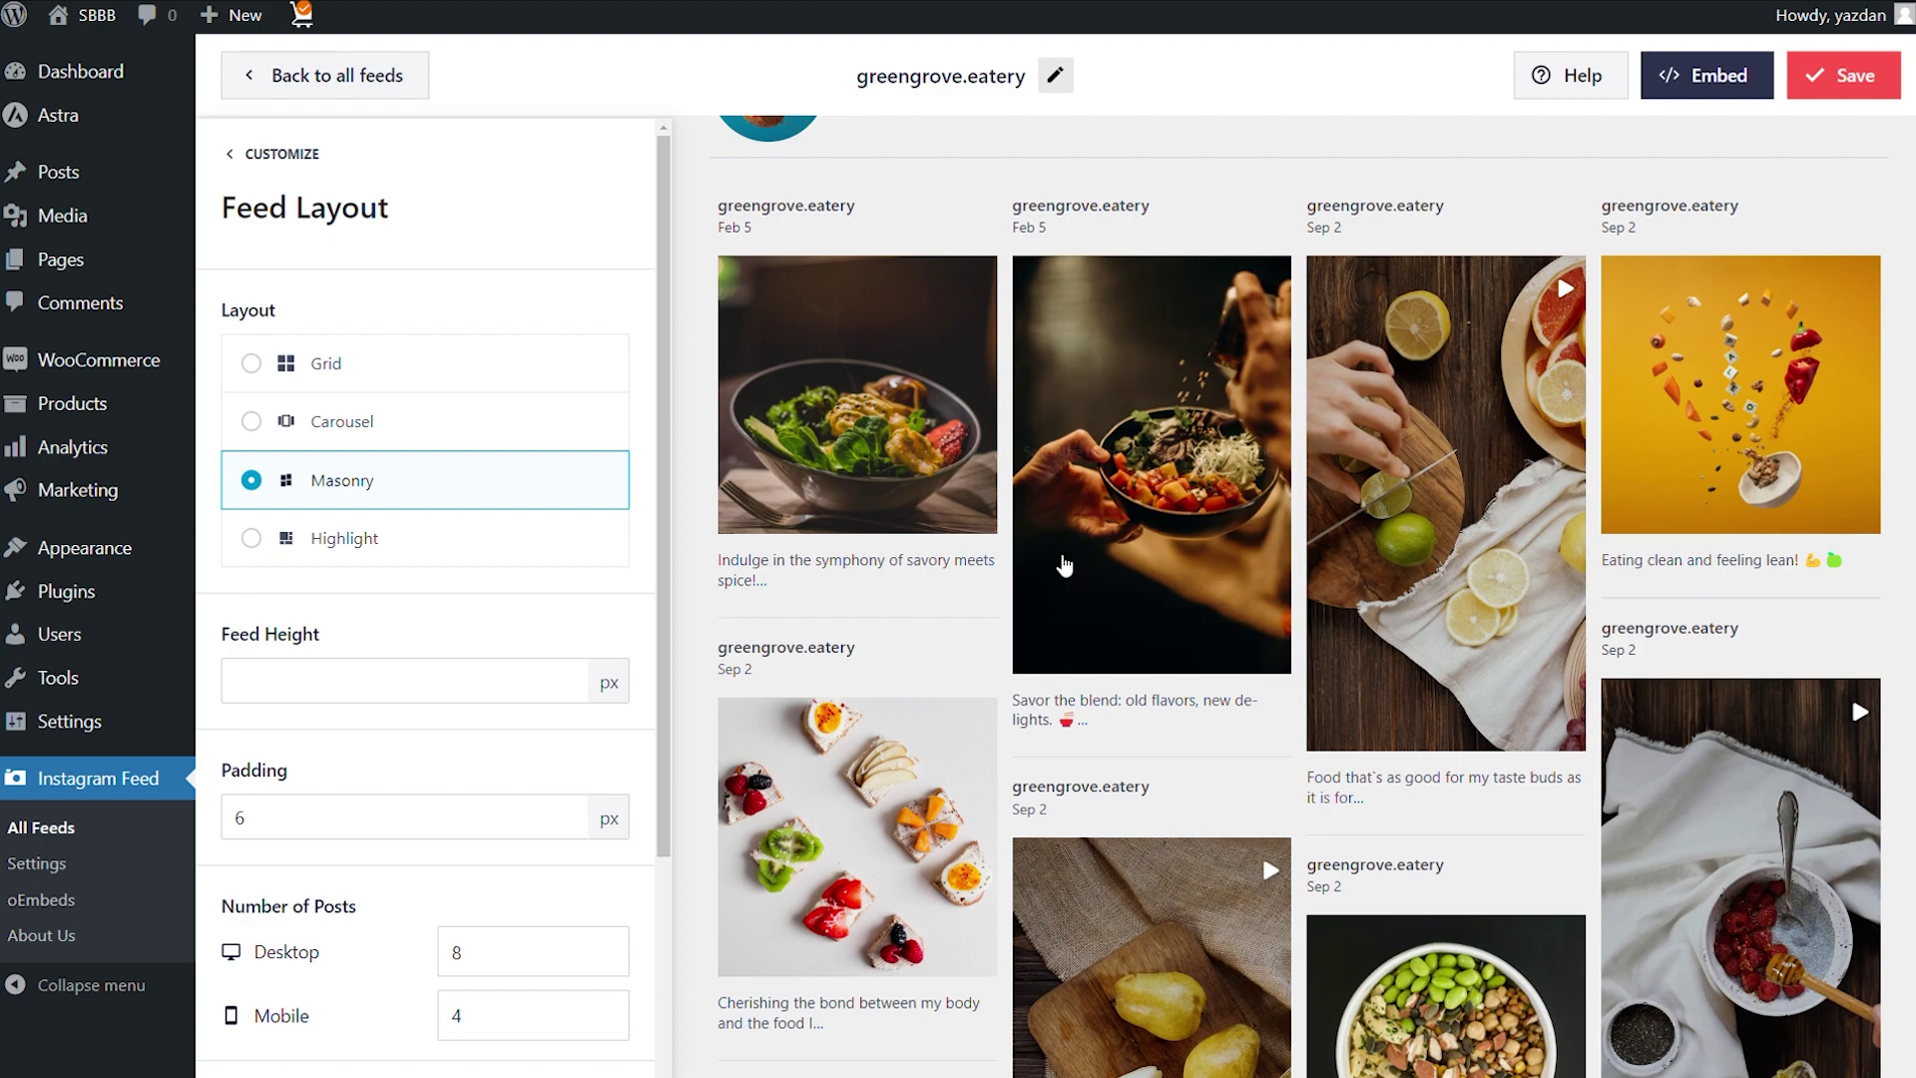
pyautogui.click(488, 538)
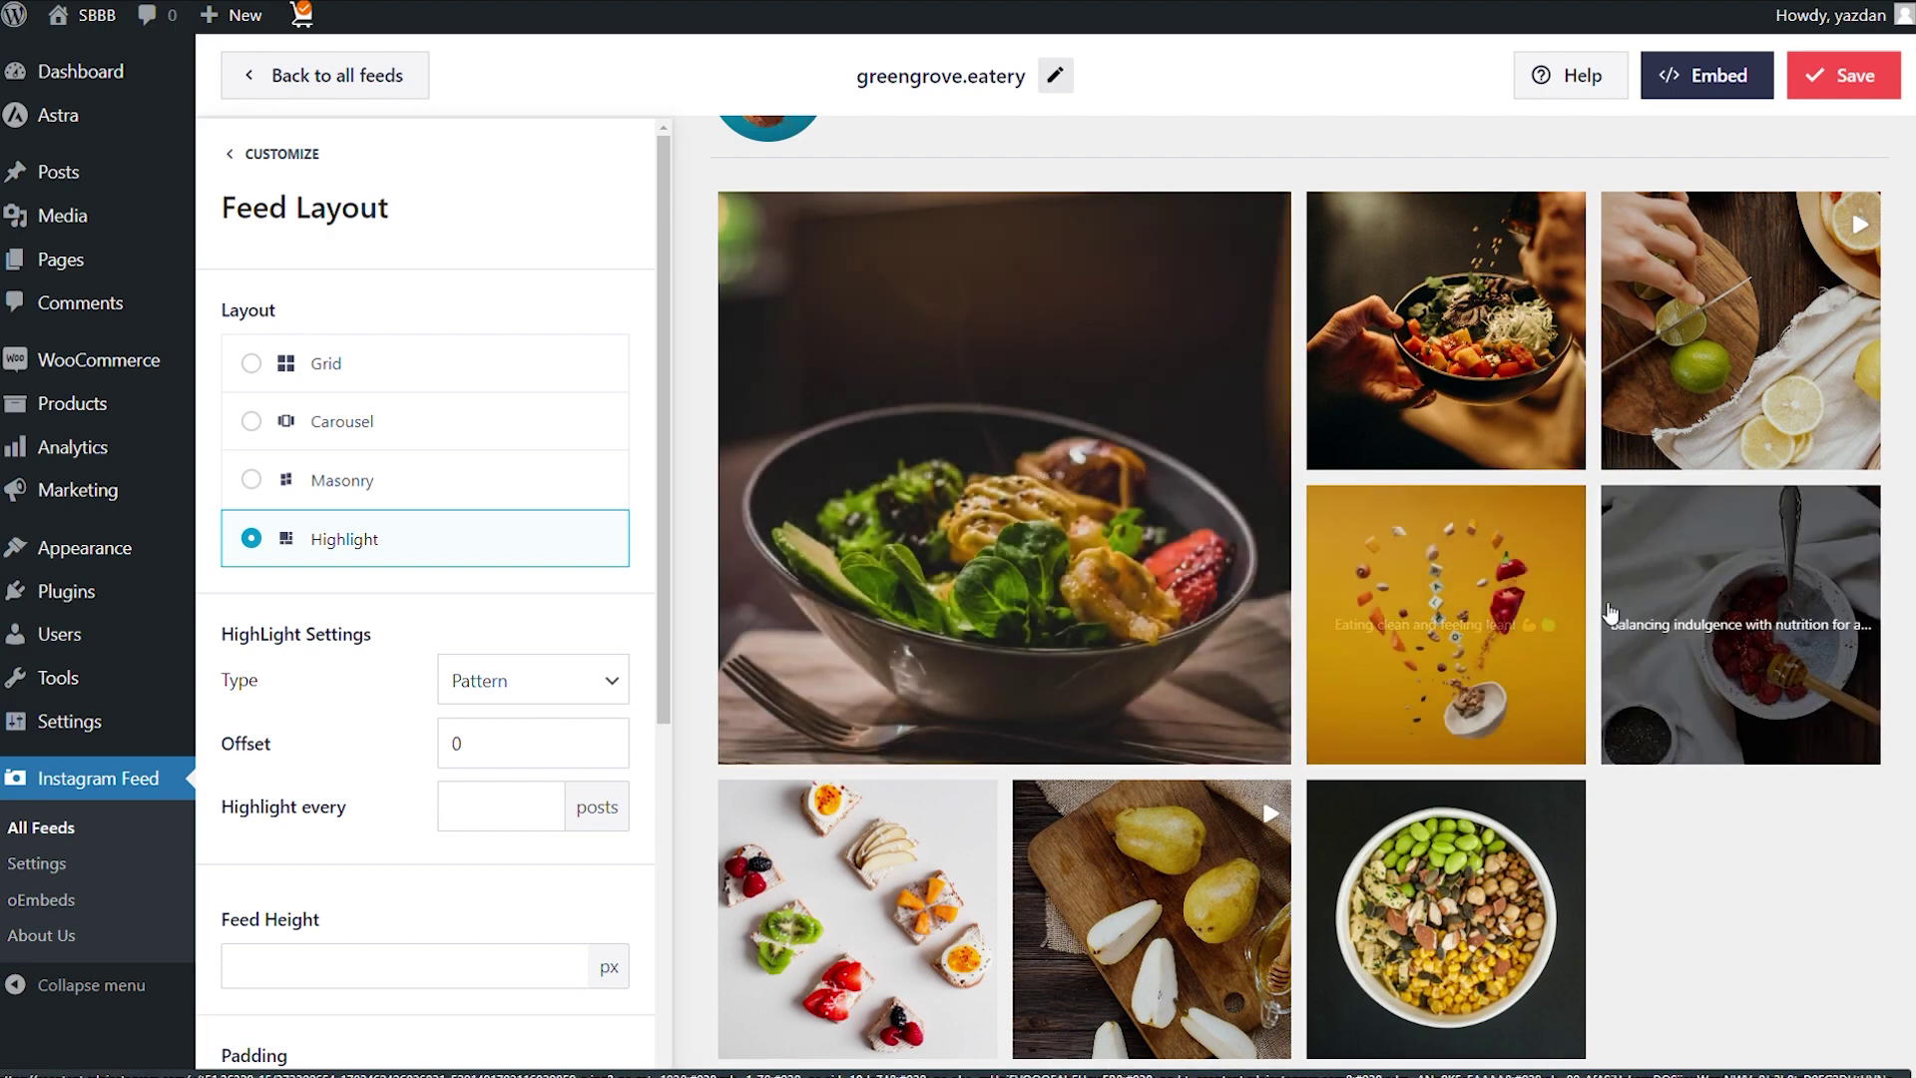
# Switch the feed to the Grid layout and set the number of desktop posts to 9.
pyautogui.click(518, 370)
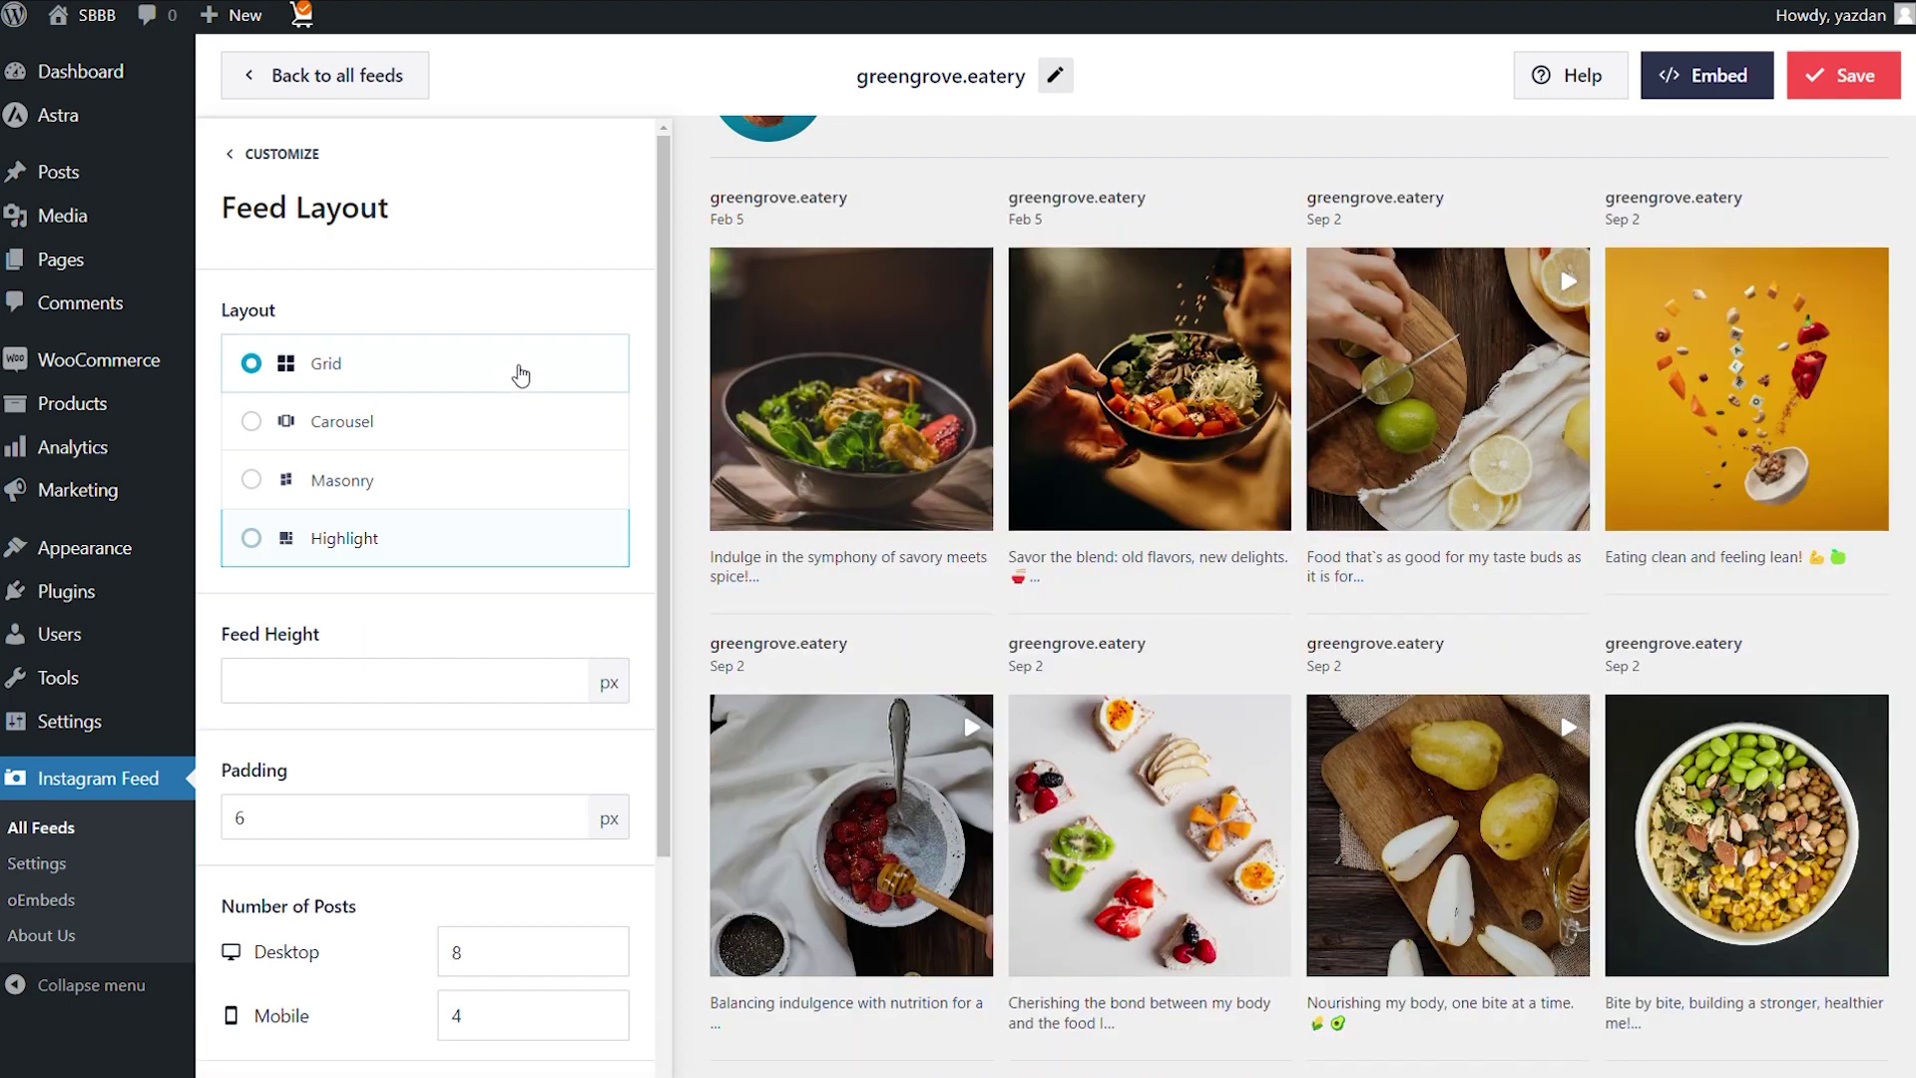
pyautogui.scroll(-3, 524, 509)
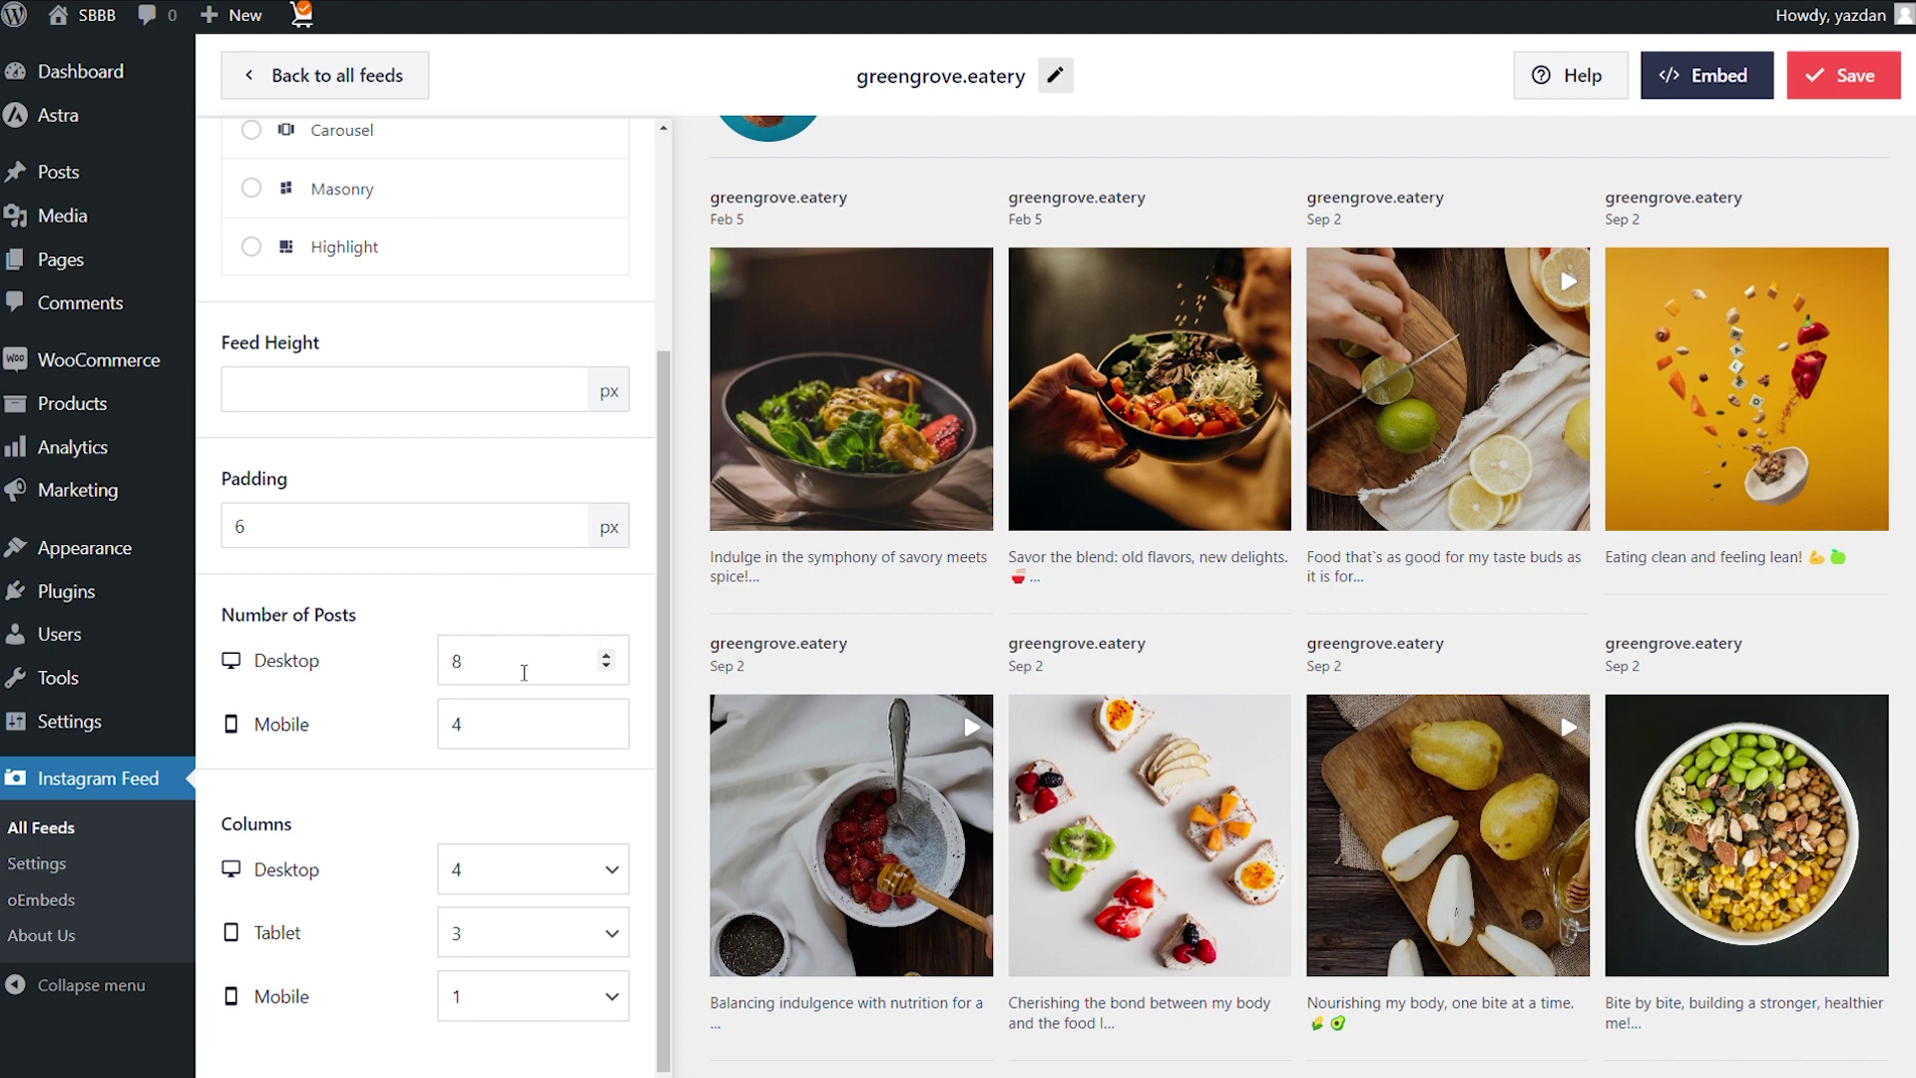
pyautogui.moveTo(520, 666); pyautogui.dragTo(424, 679)
pyautogui.write('9')
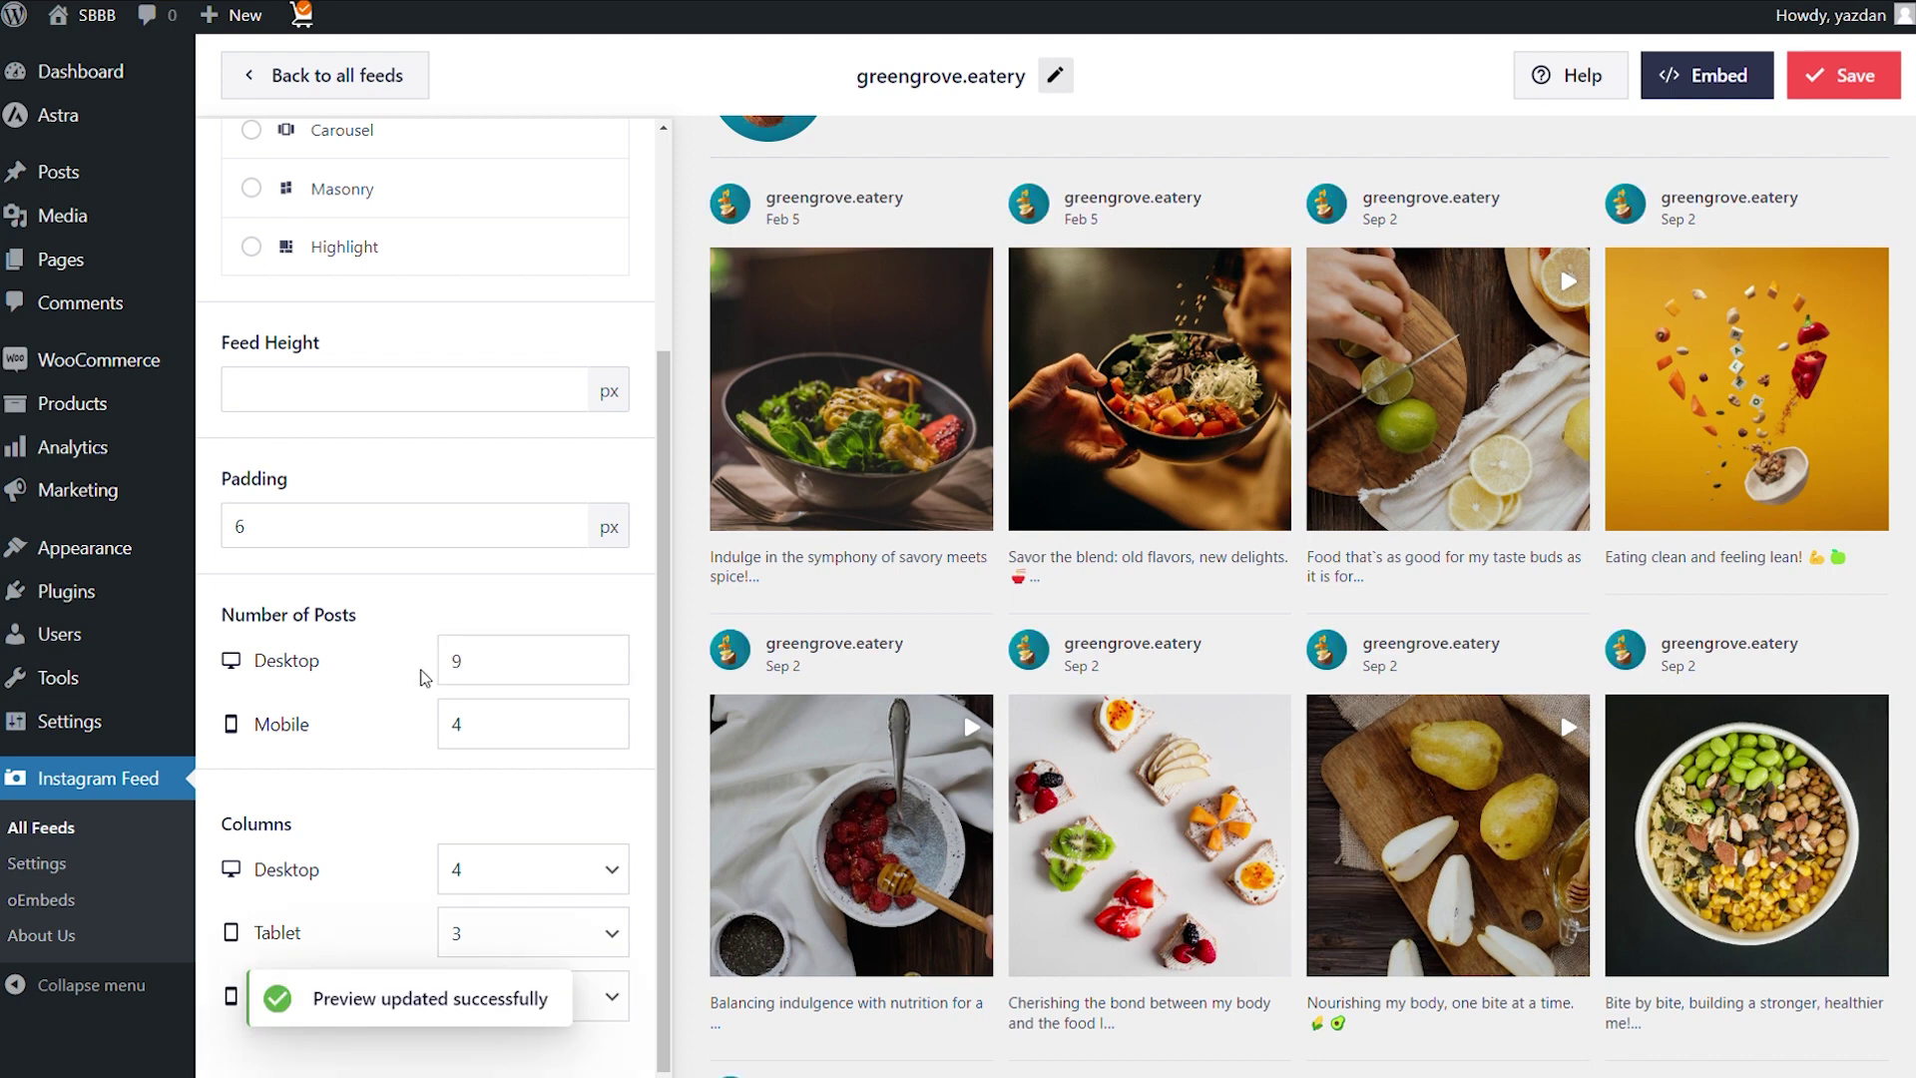
pyautogui.scroll(-4, 816, 662)
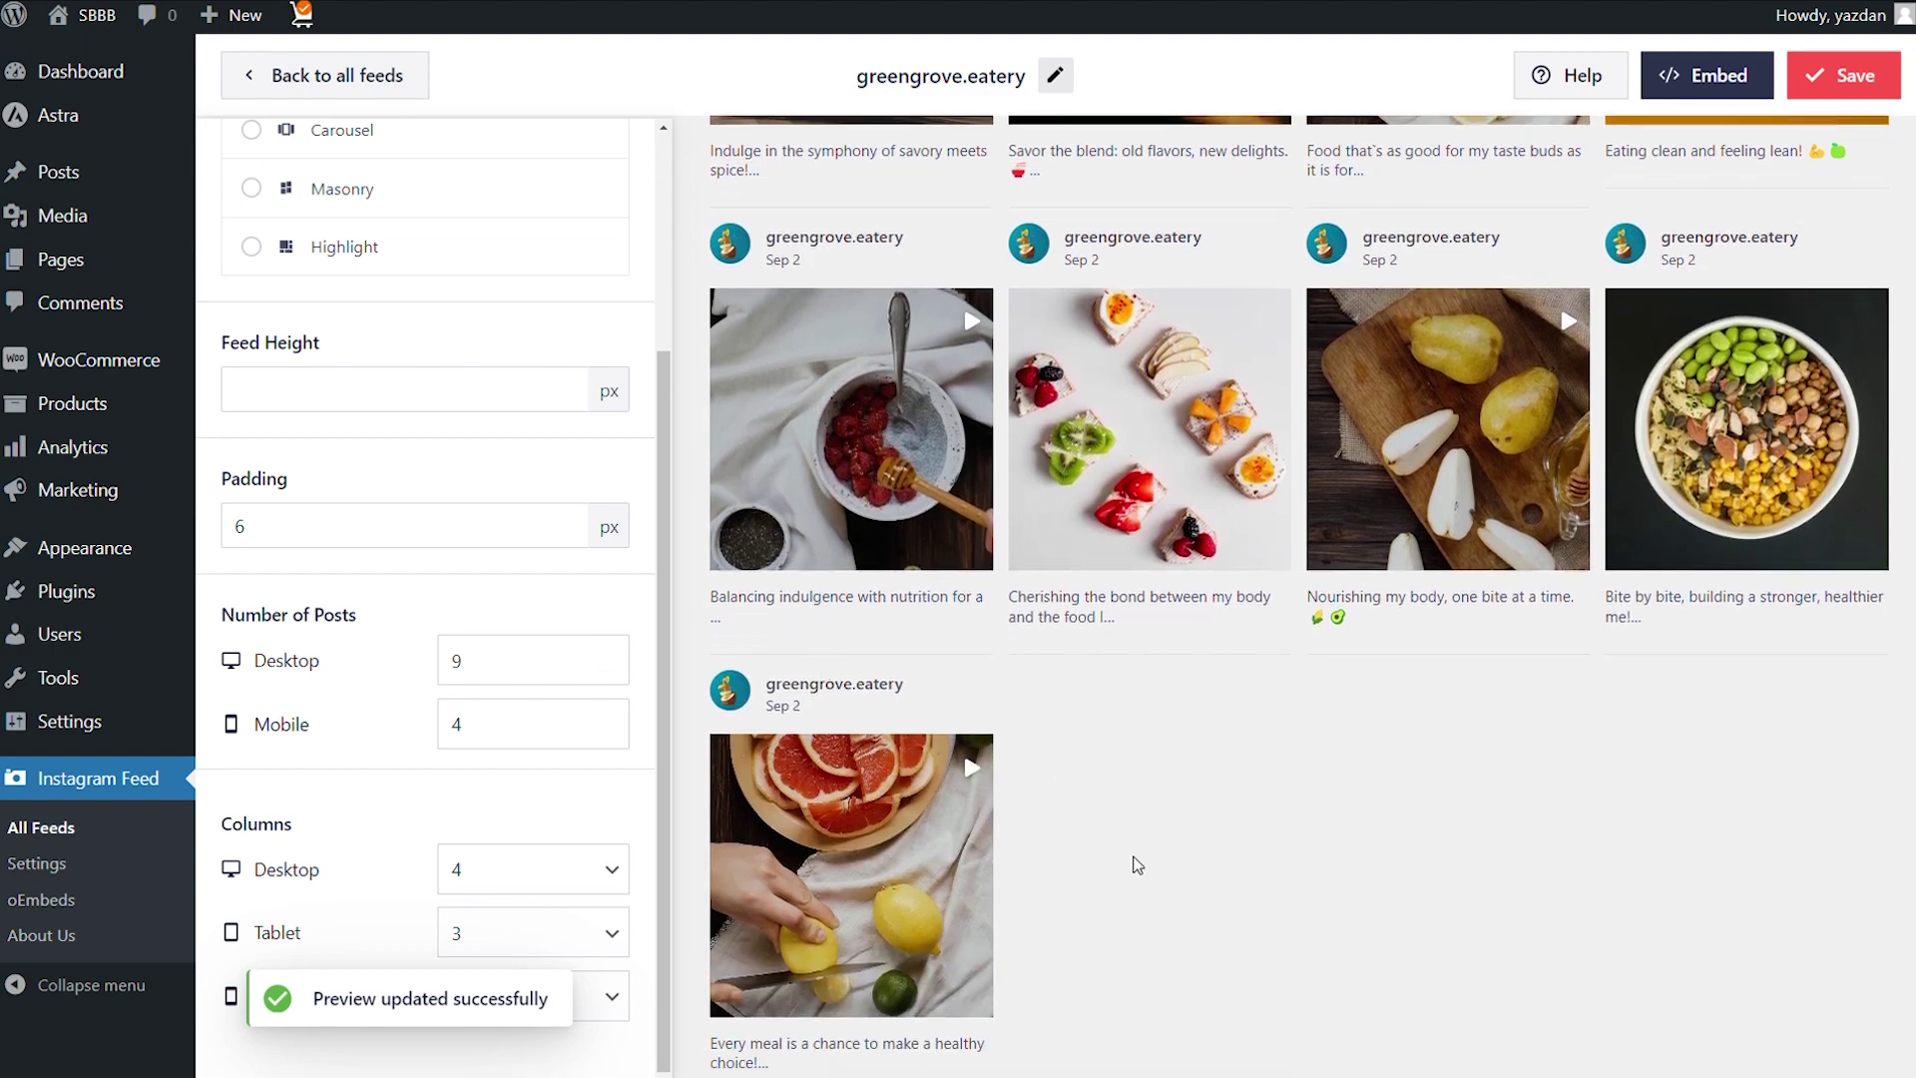
pyautogui.scroll(5, 1236, 799)
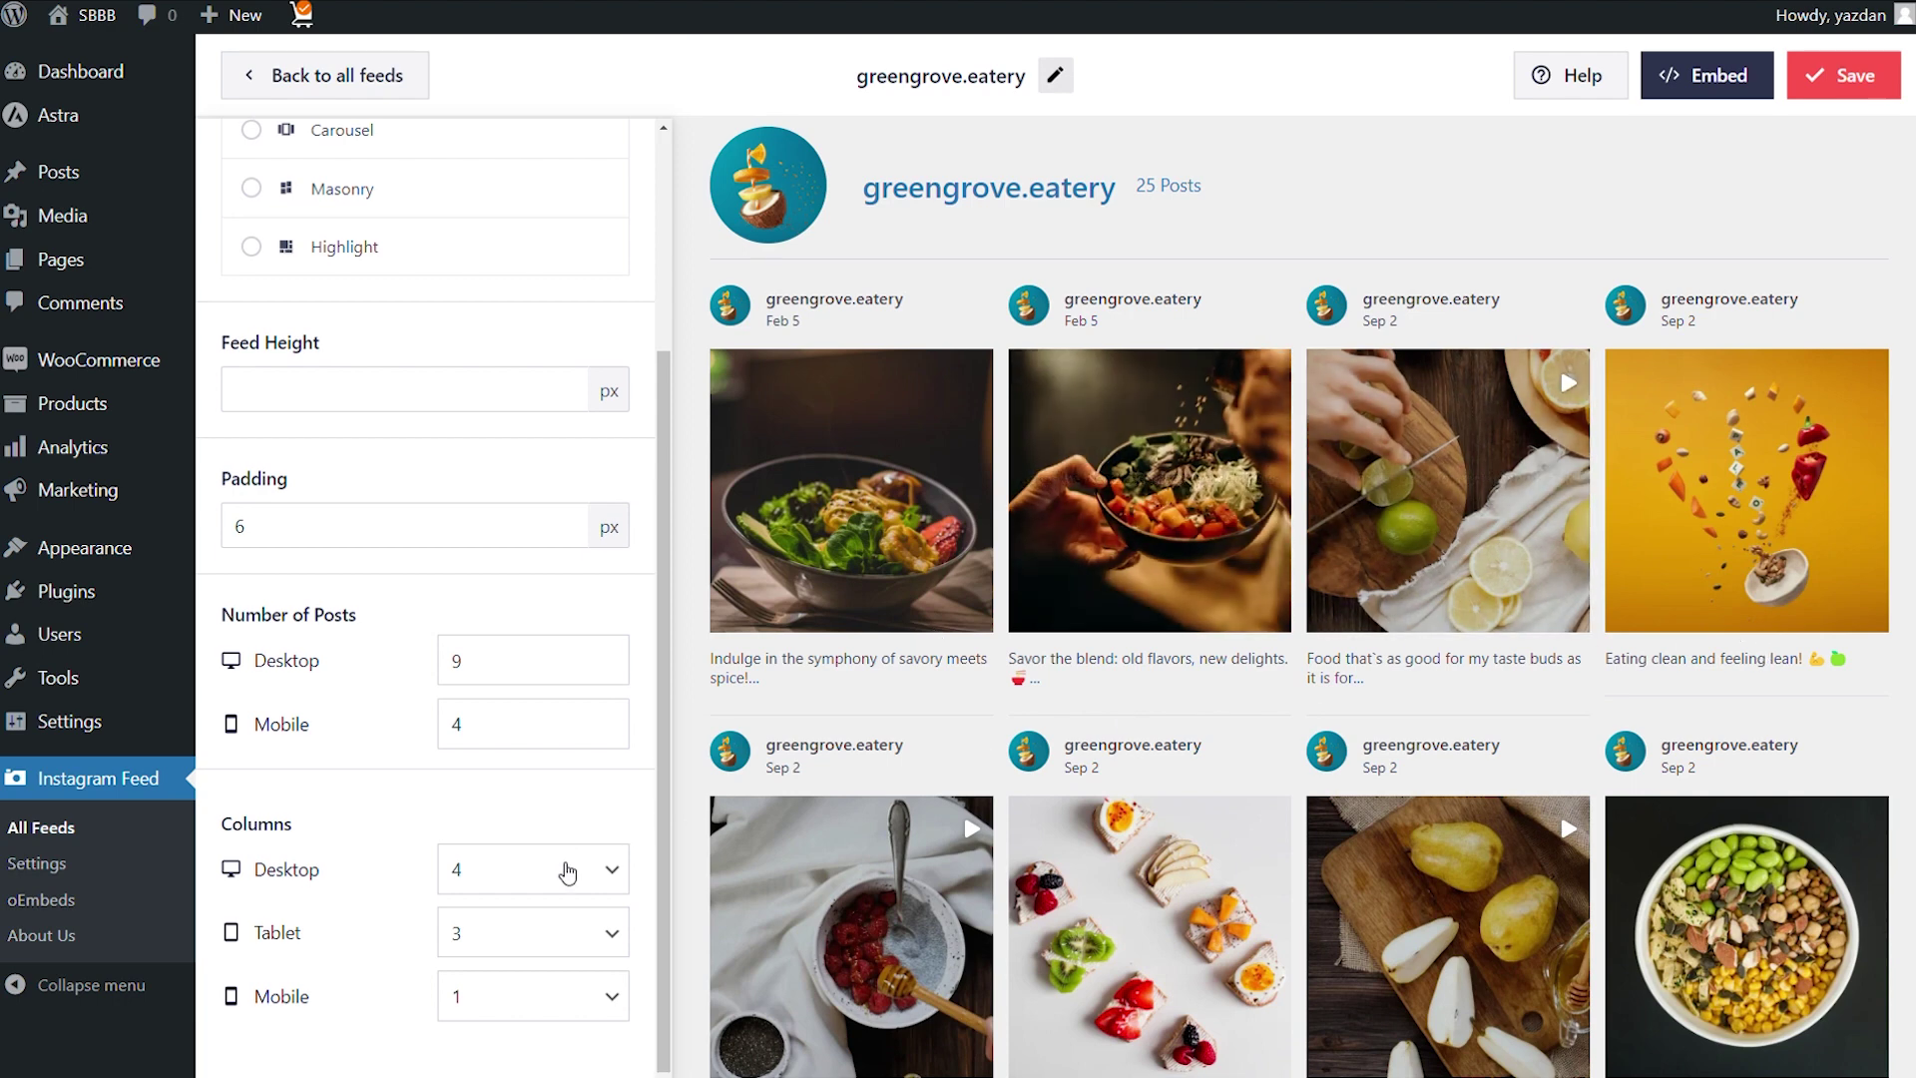
# Set the desktop columns to 3, look over the resulting grid, and save the feed.
pyautogui.click(568, 874)
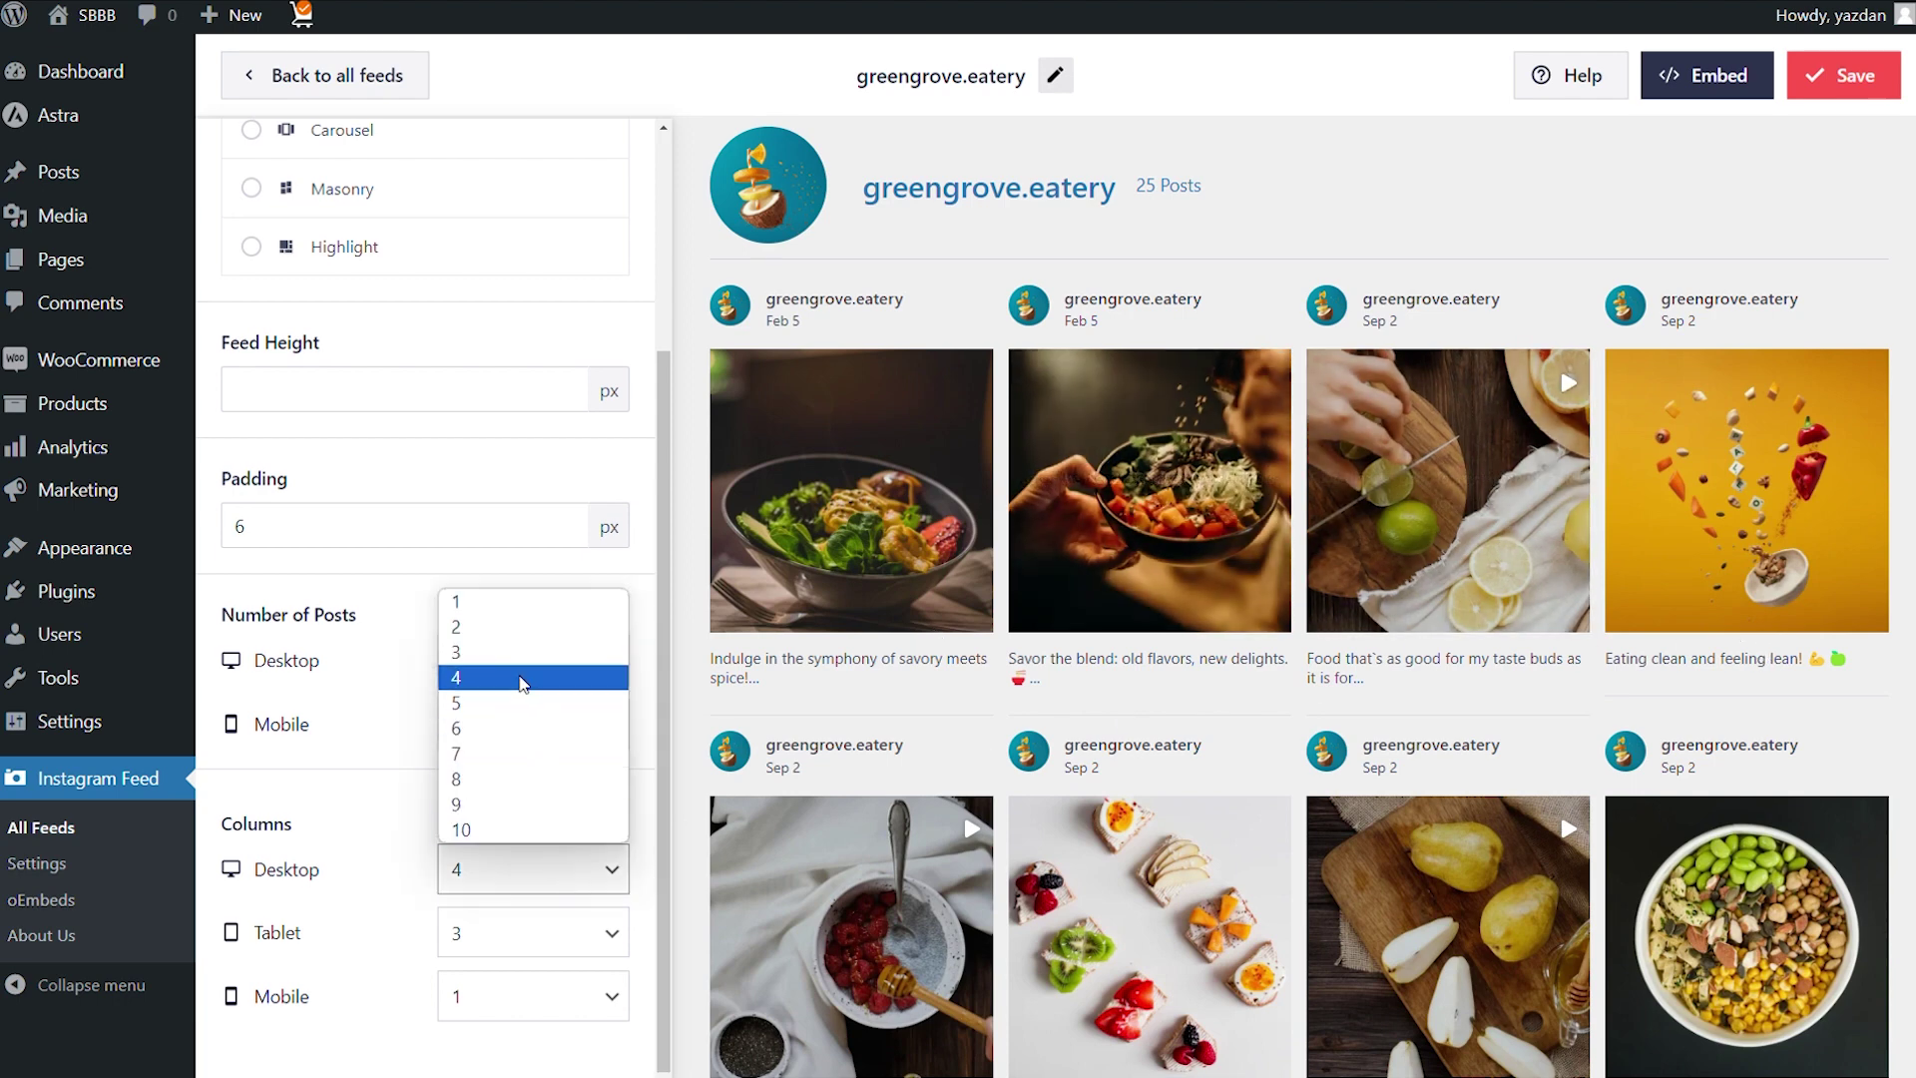
pyautogui.click(520, 651)
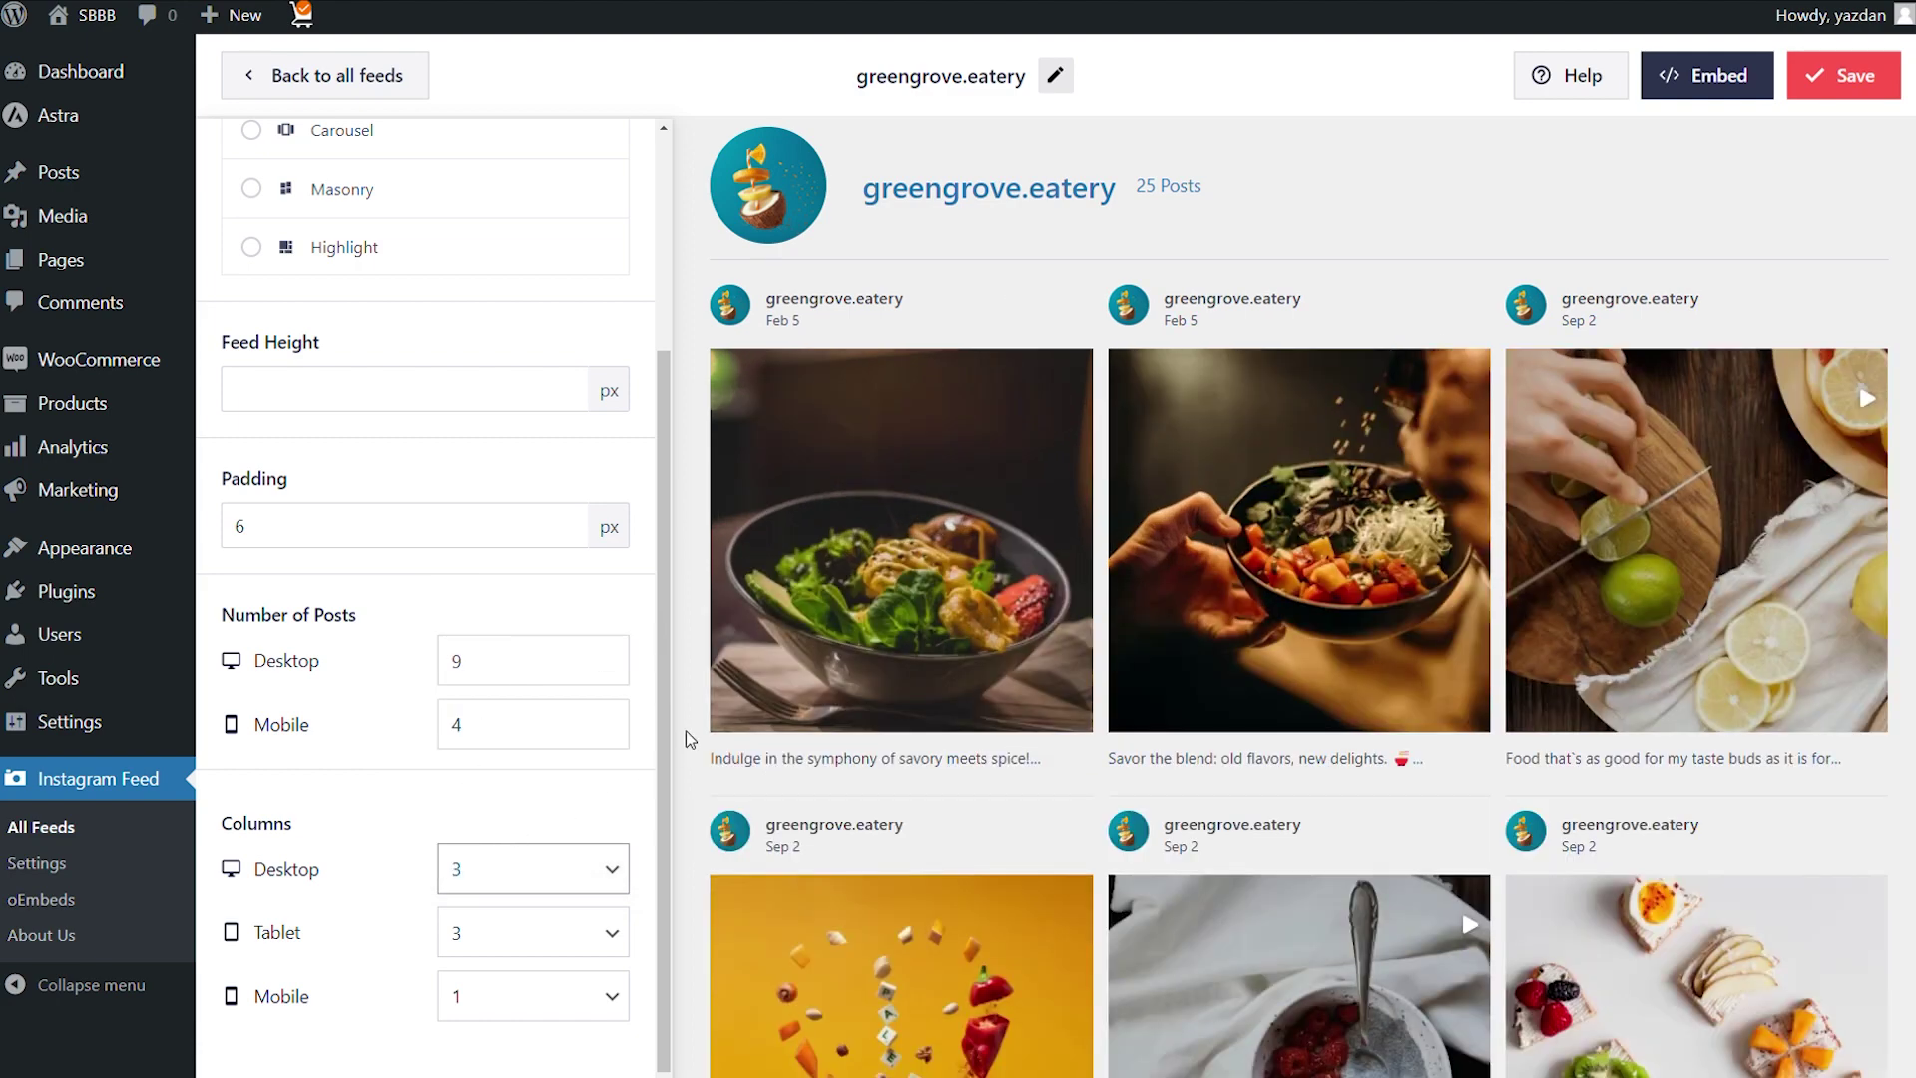
pyautogui.scroll(-7, 686, 730)
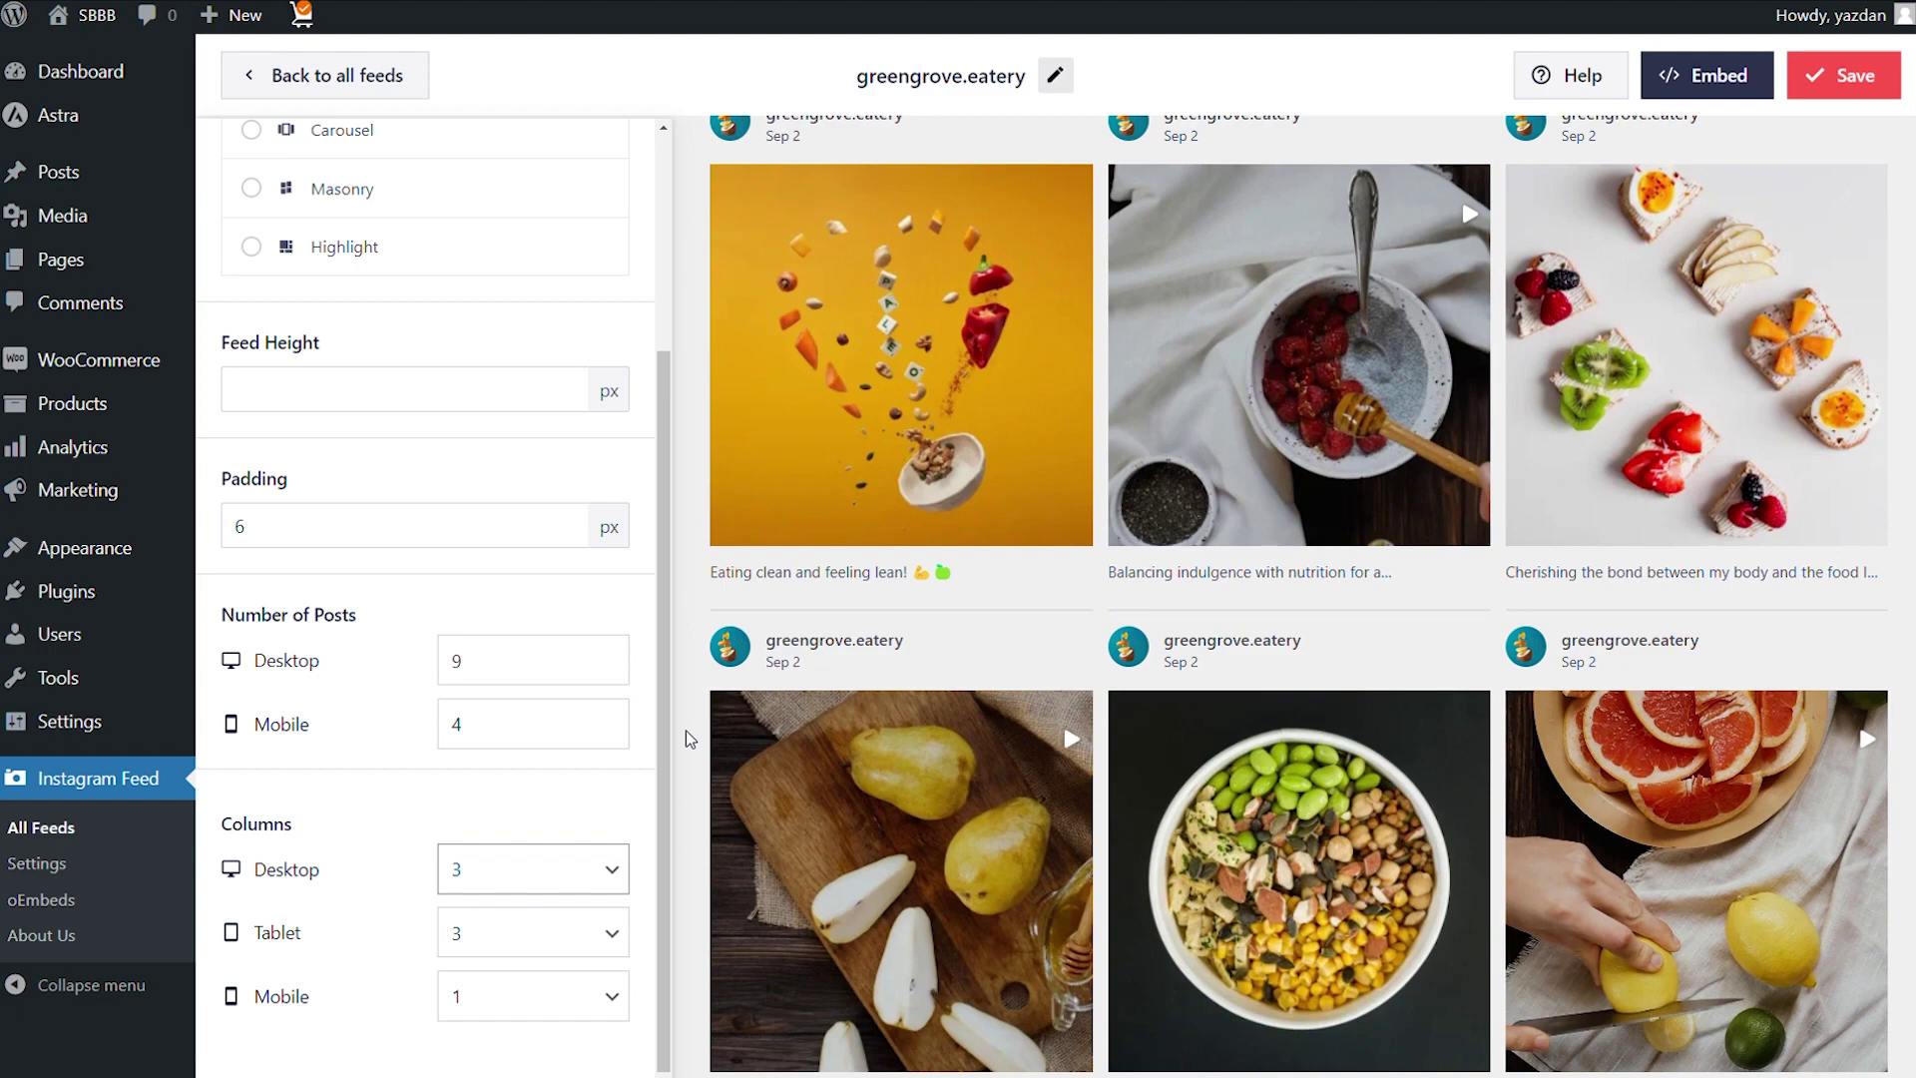
pyautogui.scroll(-2, 686, 731)
pyautogui.scroll(9, 685, 728)
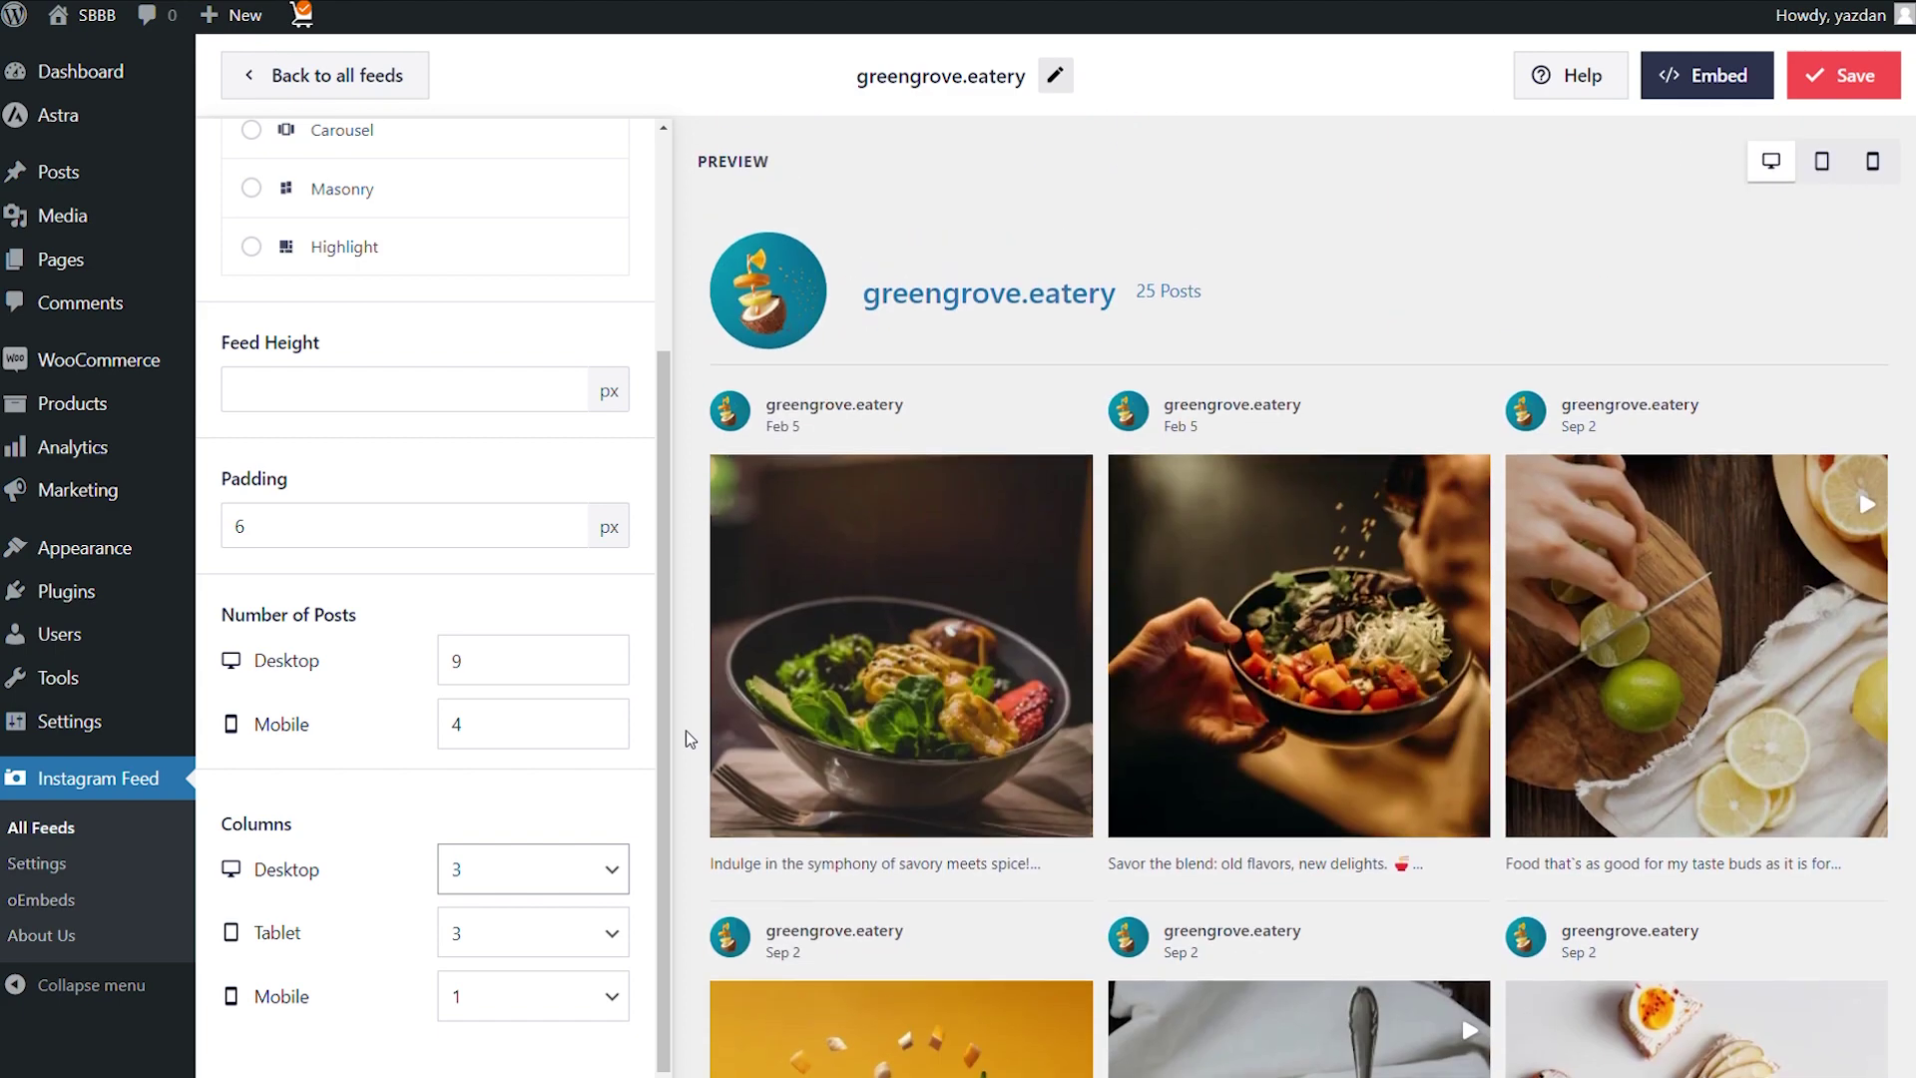
pyautogui.click(1865, 77)
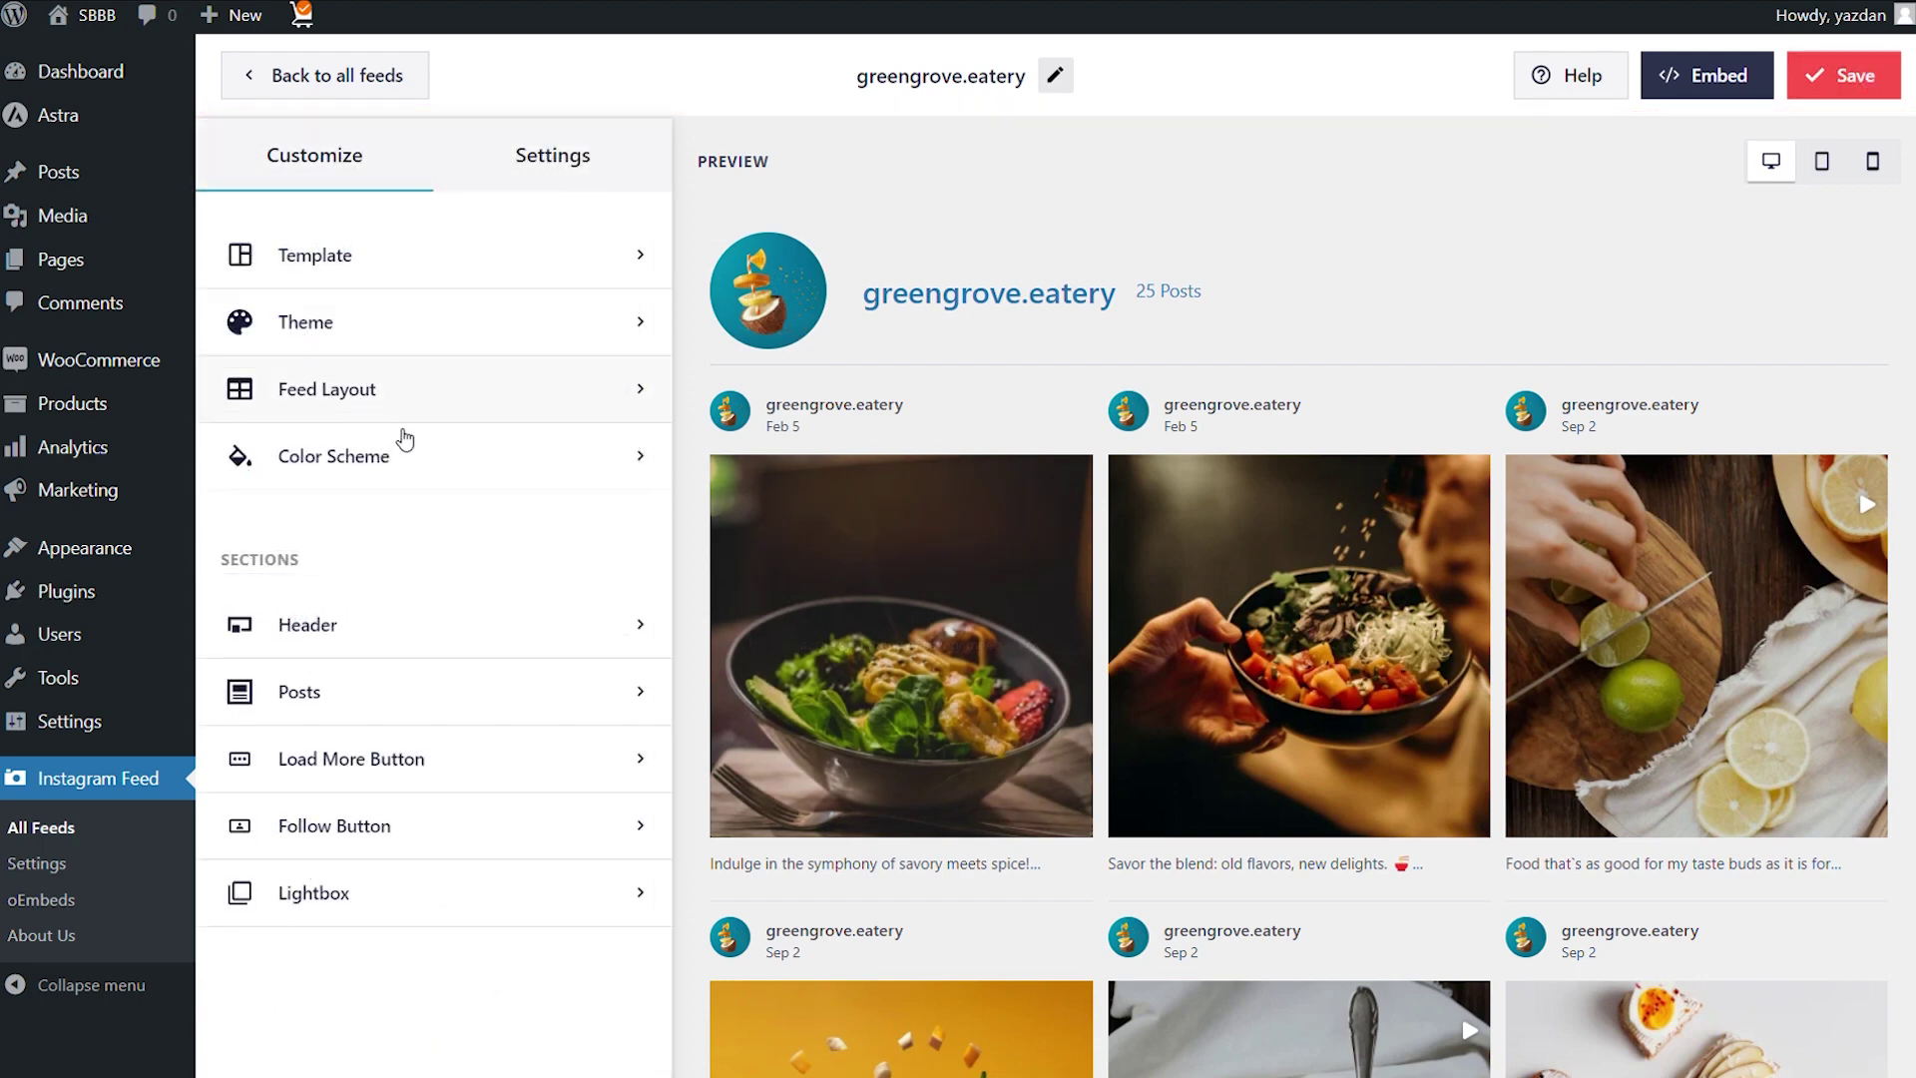
# Try the Light, Dark and Custom color schemes on the feed, picking the green #31E92B as the custom background.
pyautogui.click(401, 459)
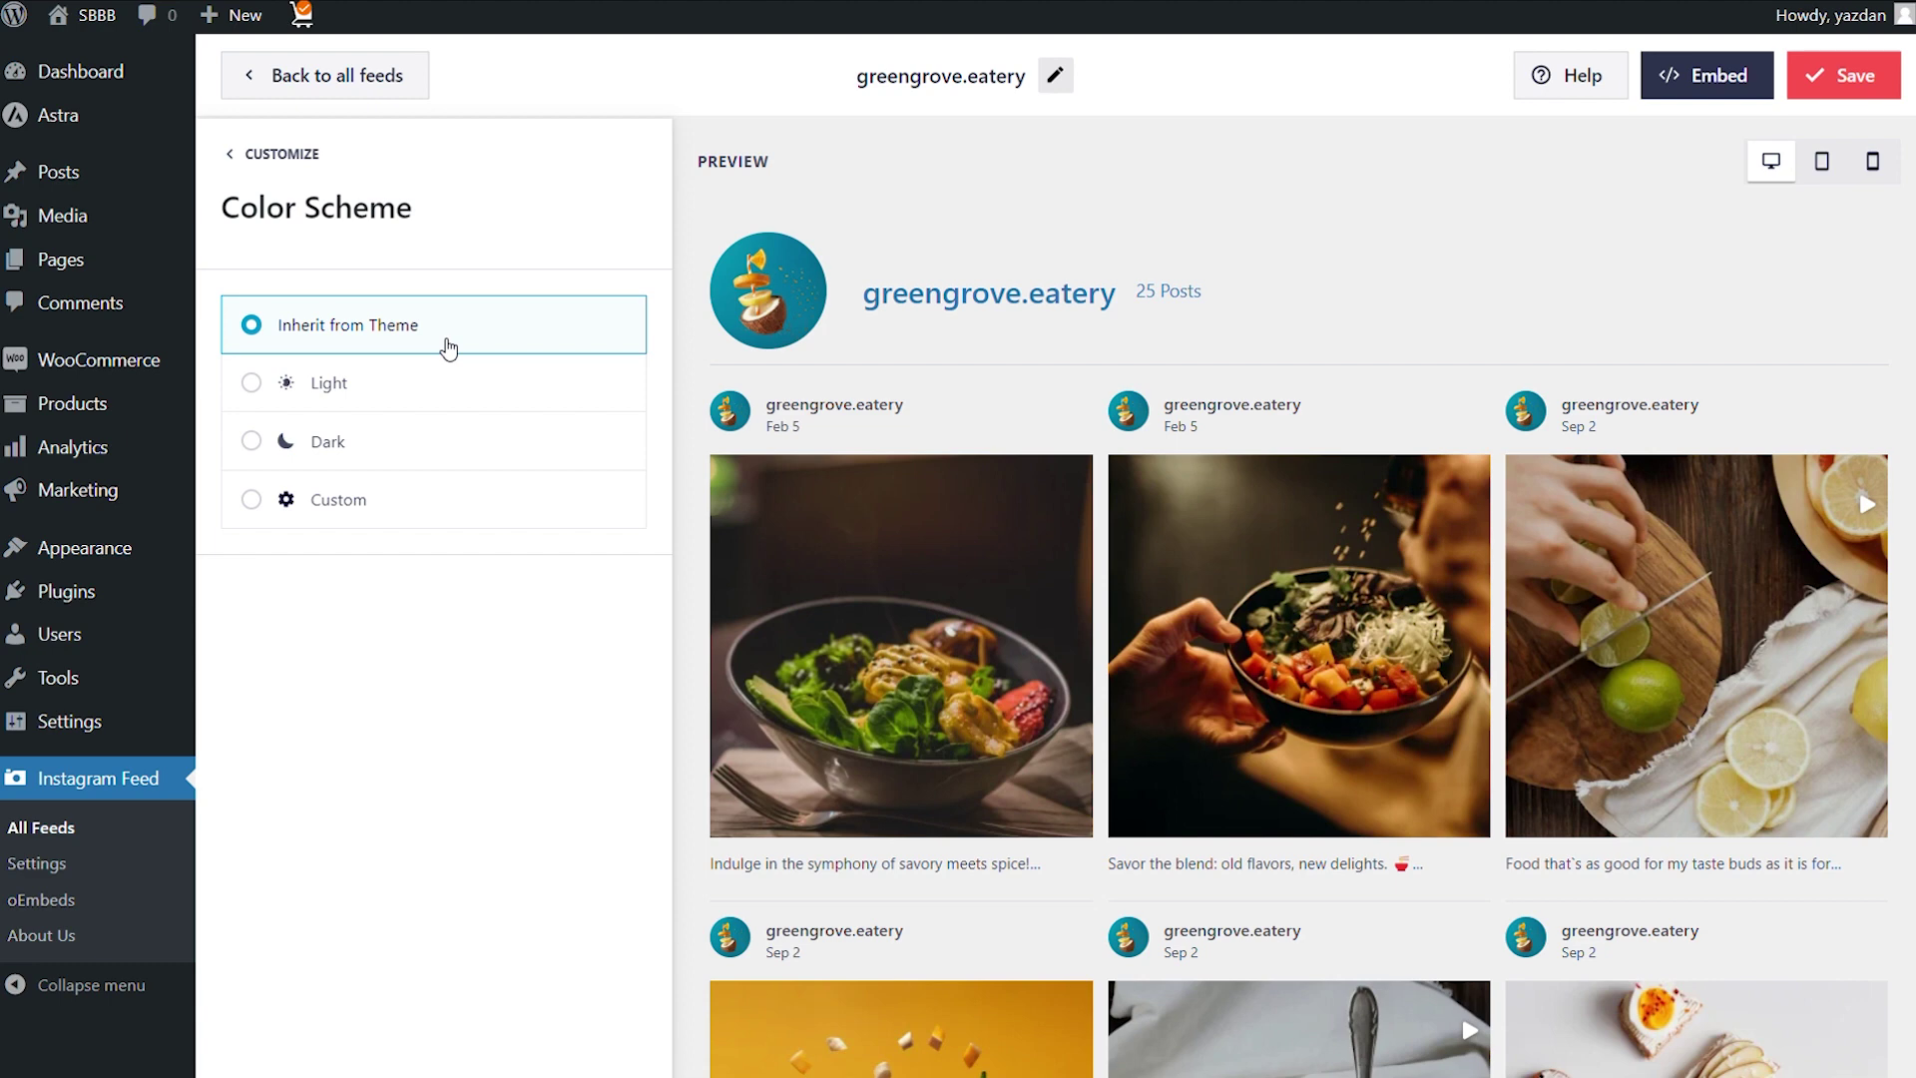
pyautogui.click(409, 388)
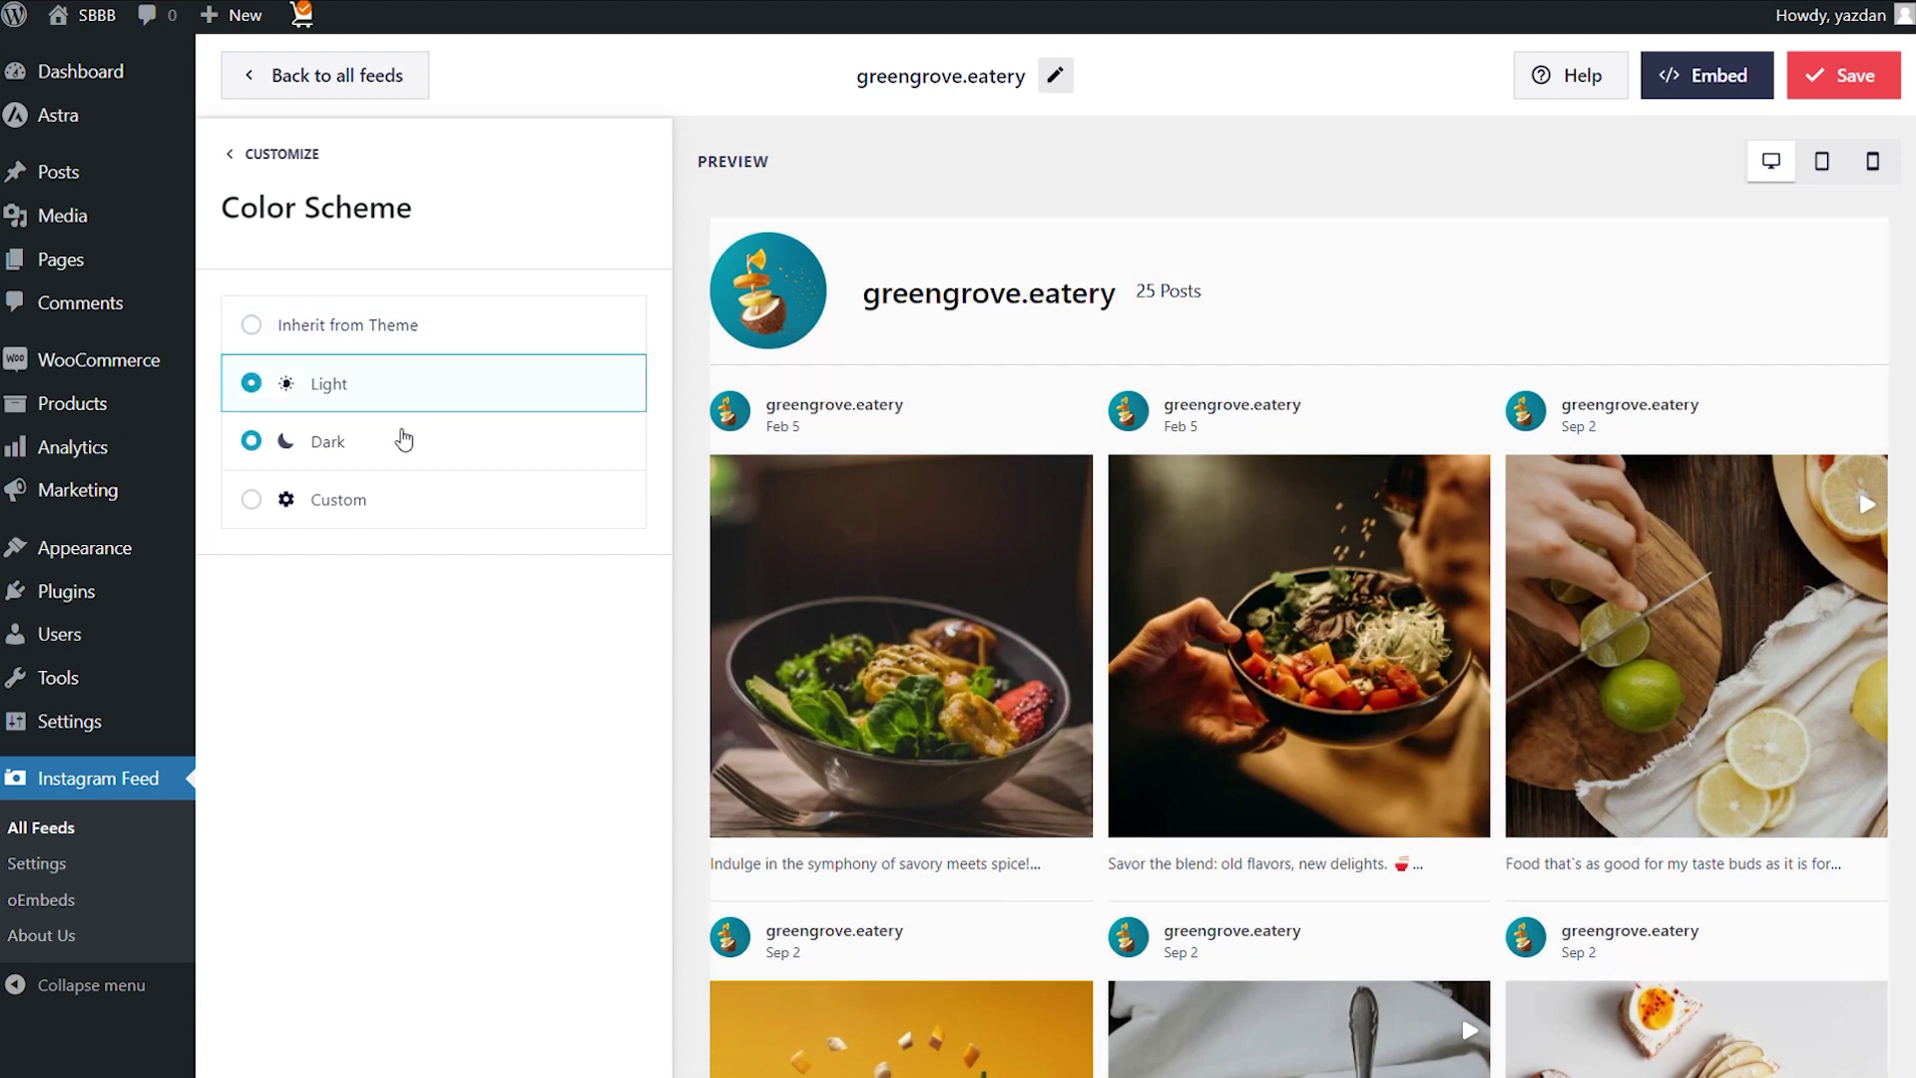
pyautogui.click(400, 437)
pyautogui.click(413, 503)
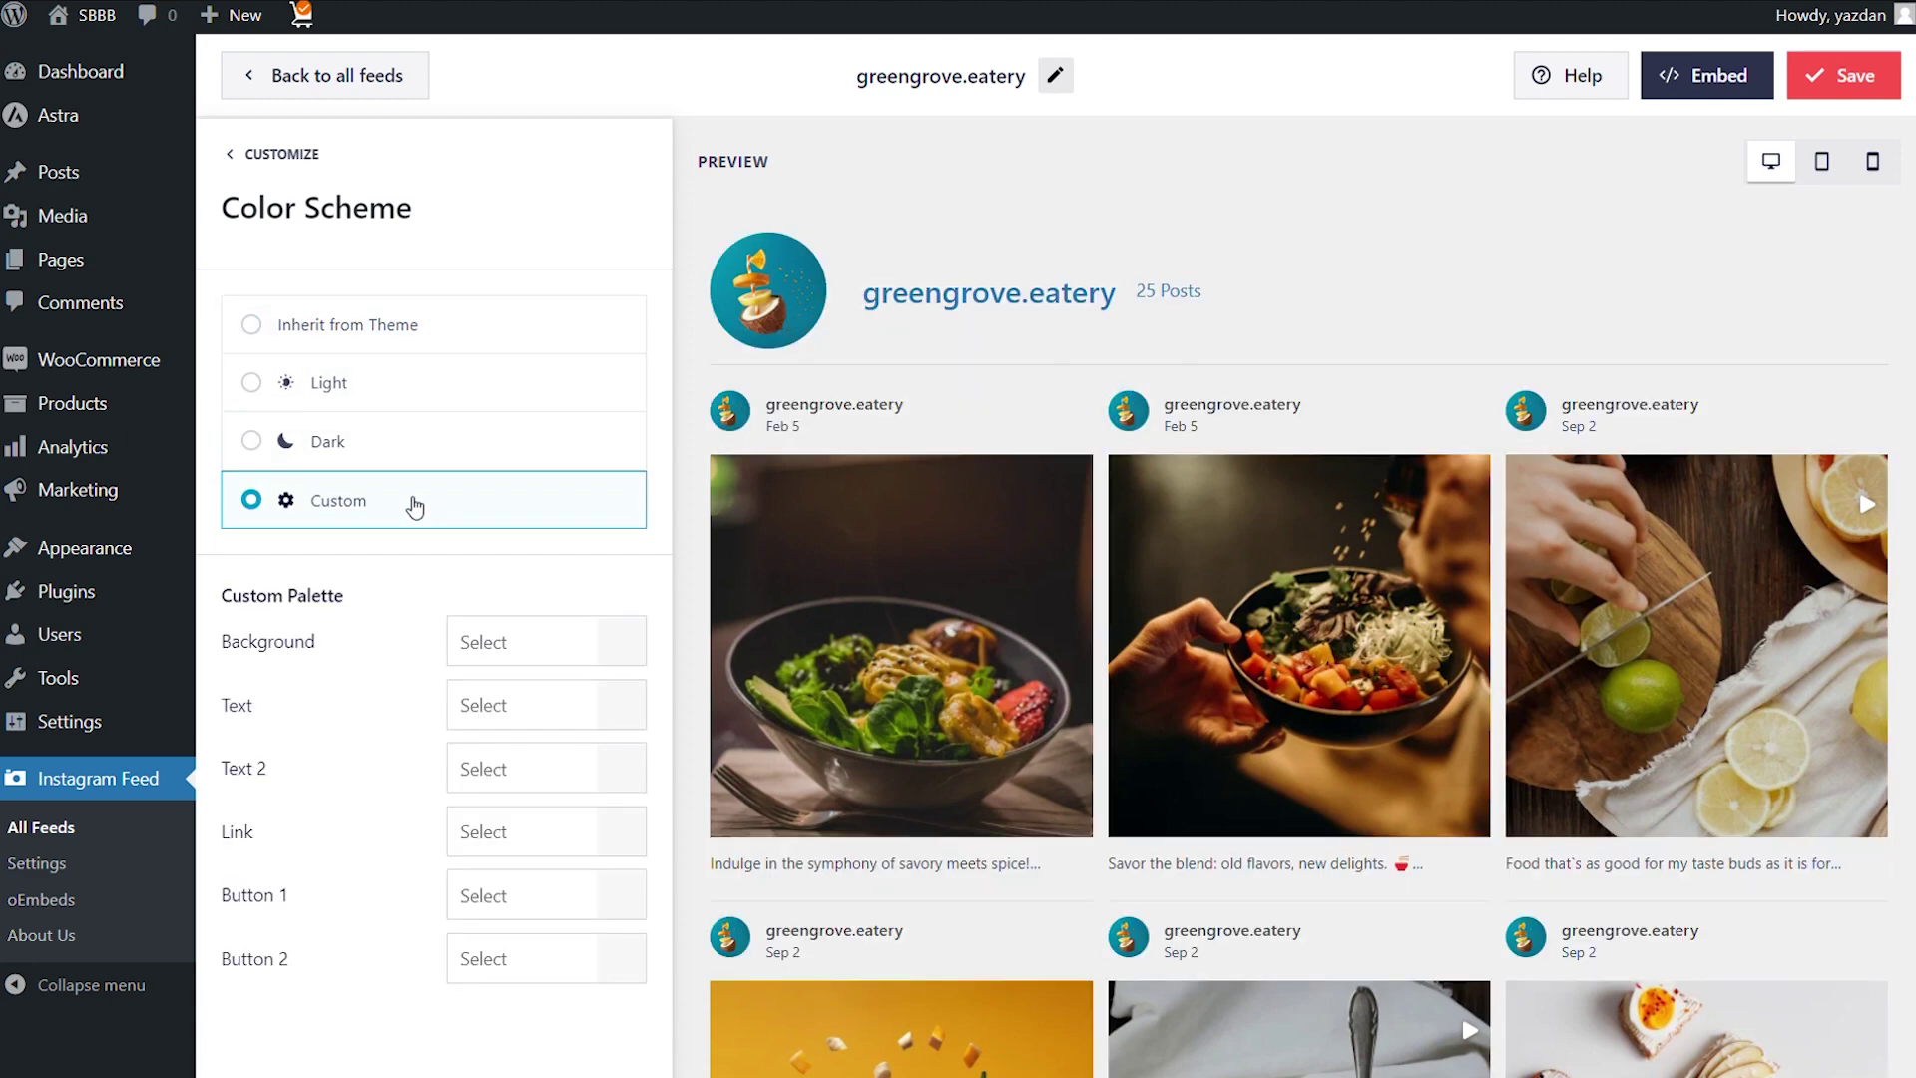
pyautogui.click(629, 647)
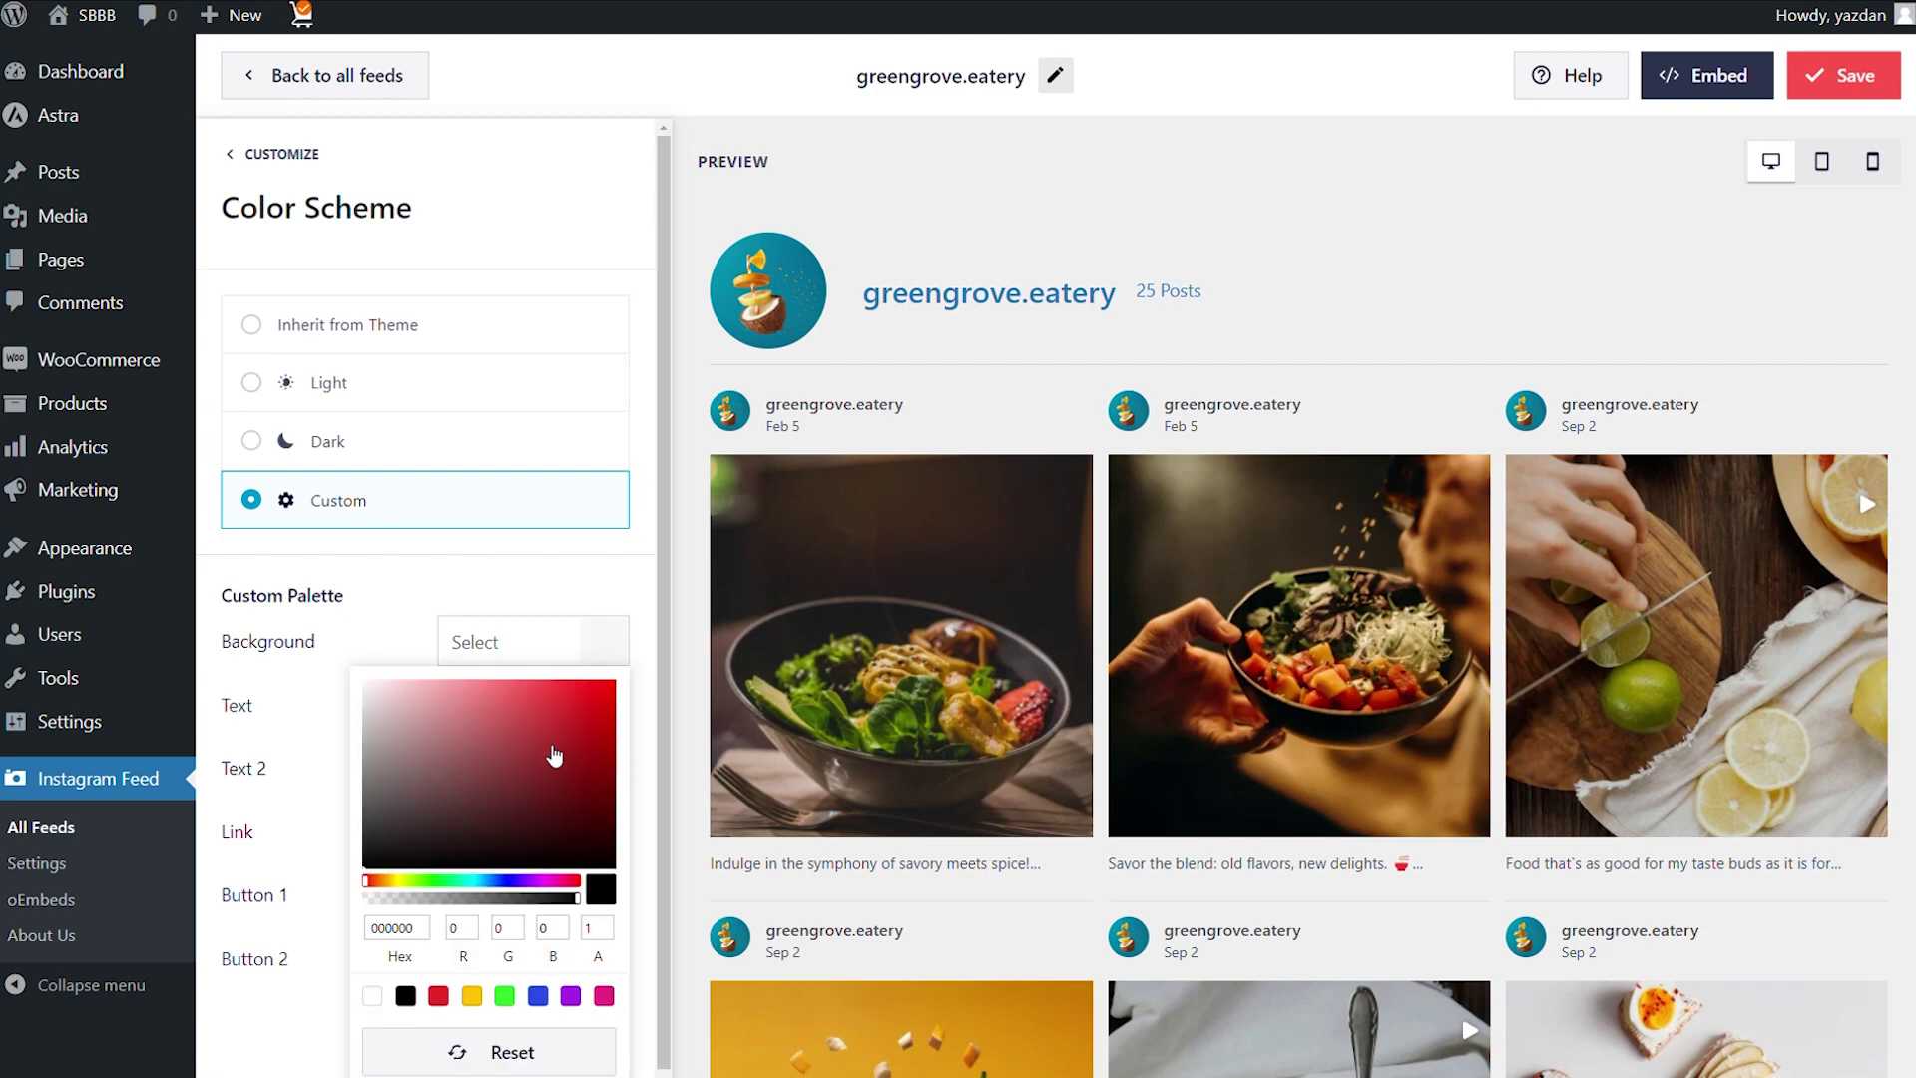
pyautogui.click(438, 996)
pyautogui.click(472, 996)
pyautogui.click(505, 996)
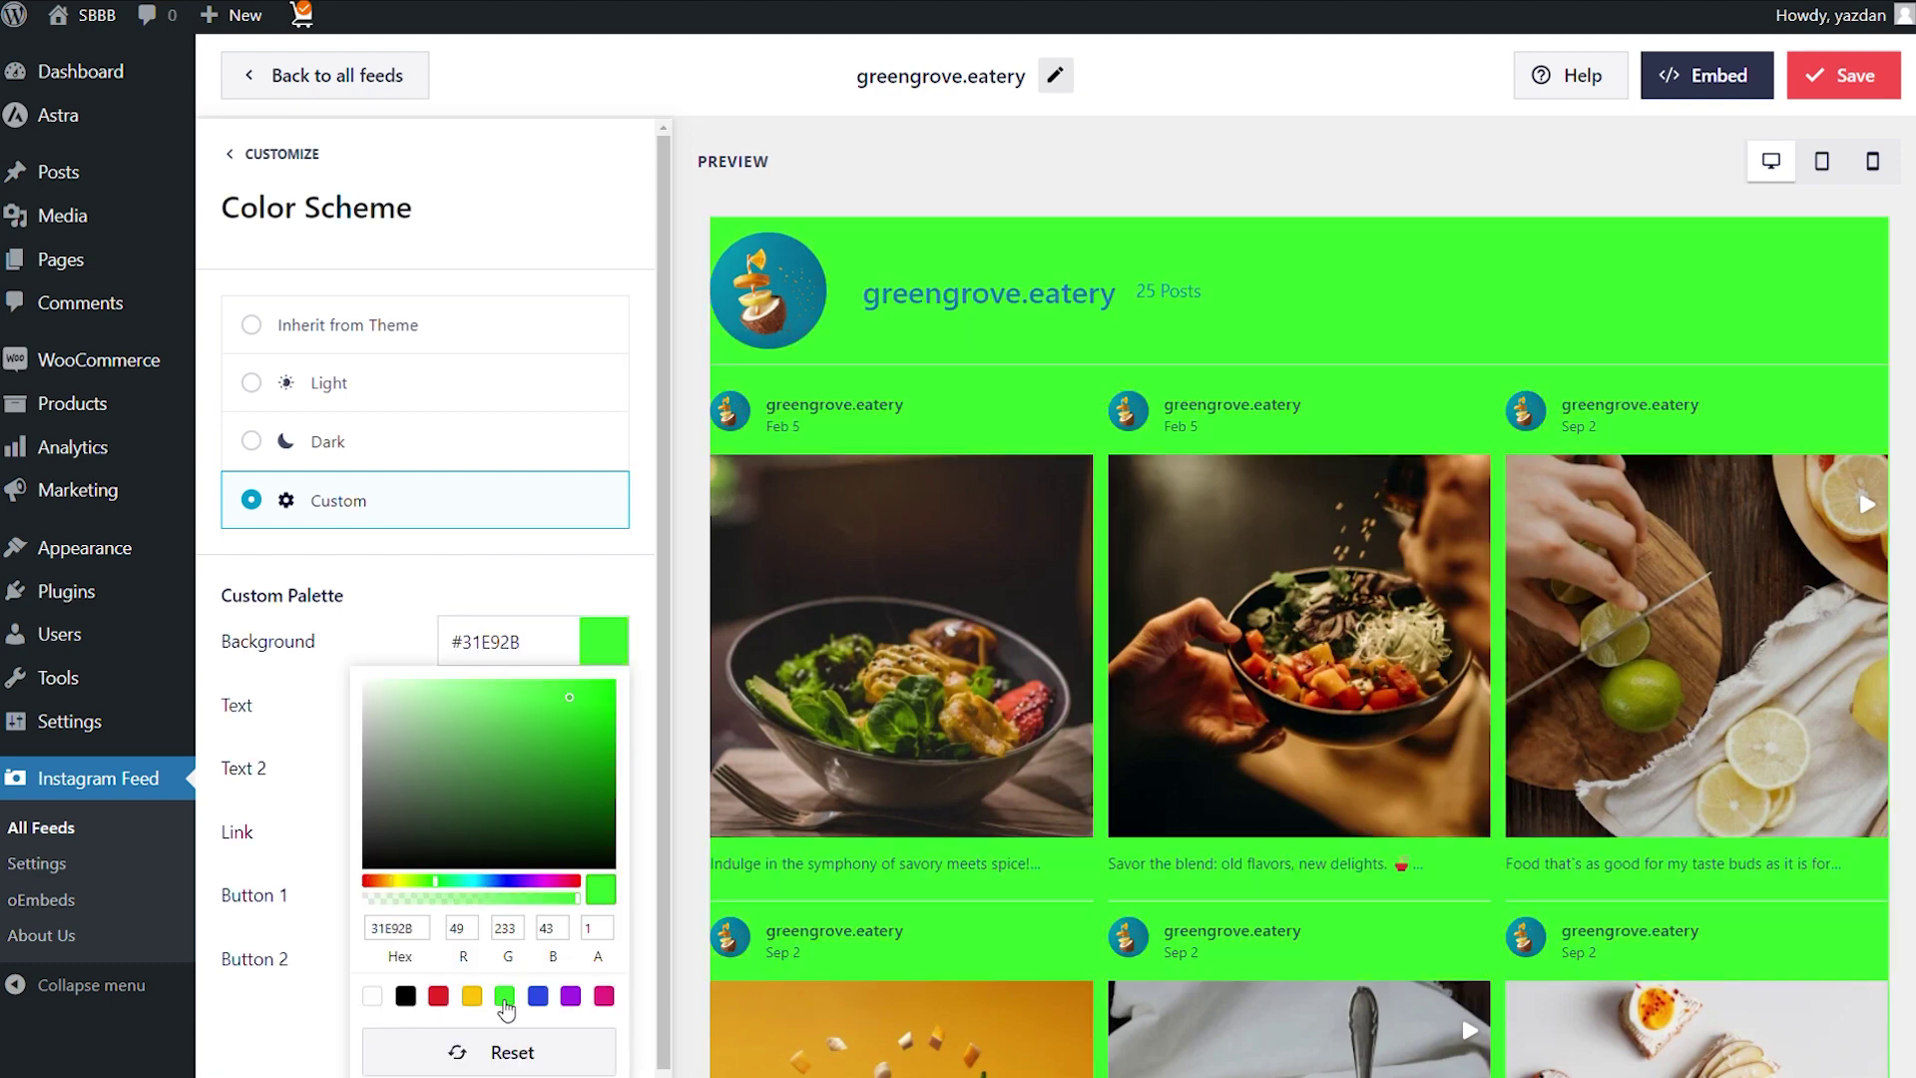
# Set the color scheme back to Inherit from Theme and save the feed.
pyautogui.click(355, 342)
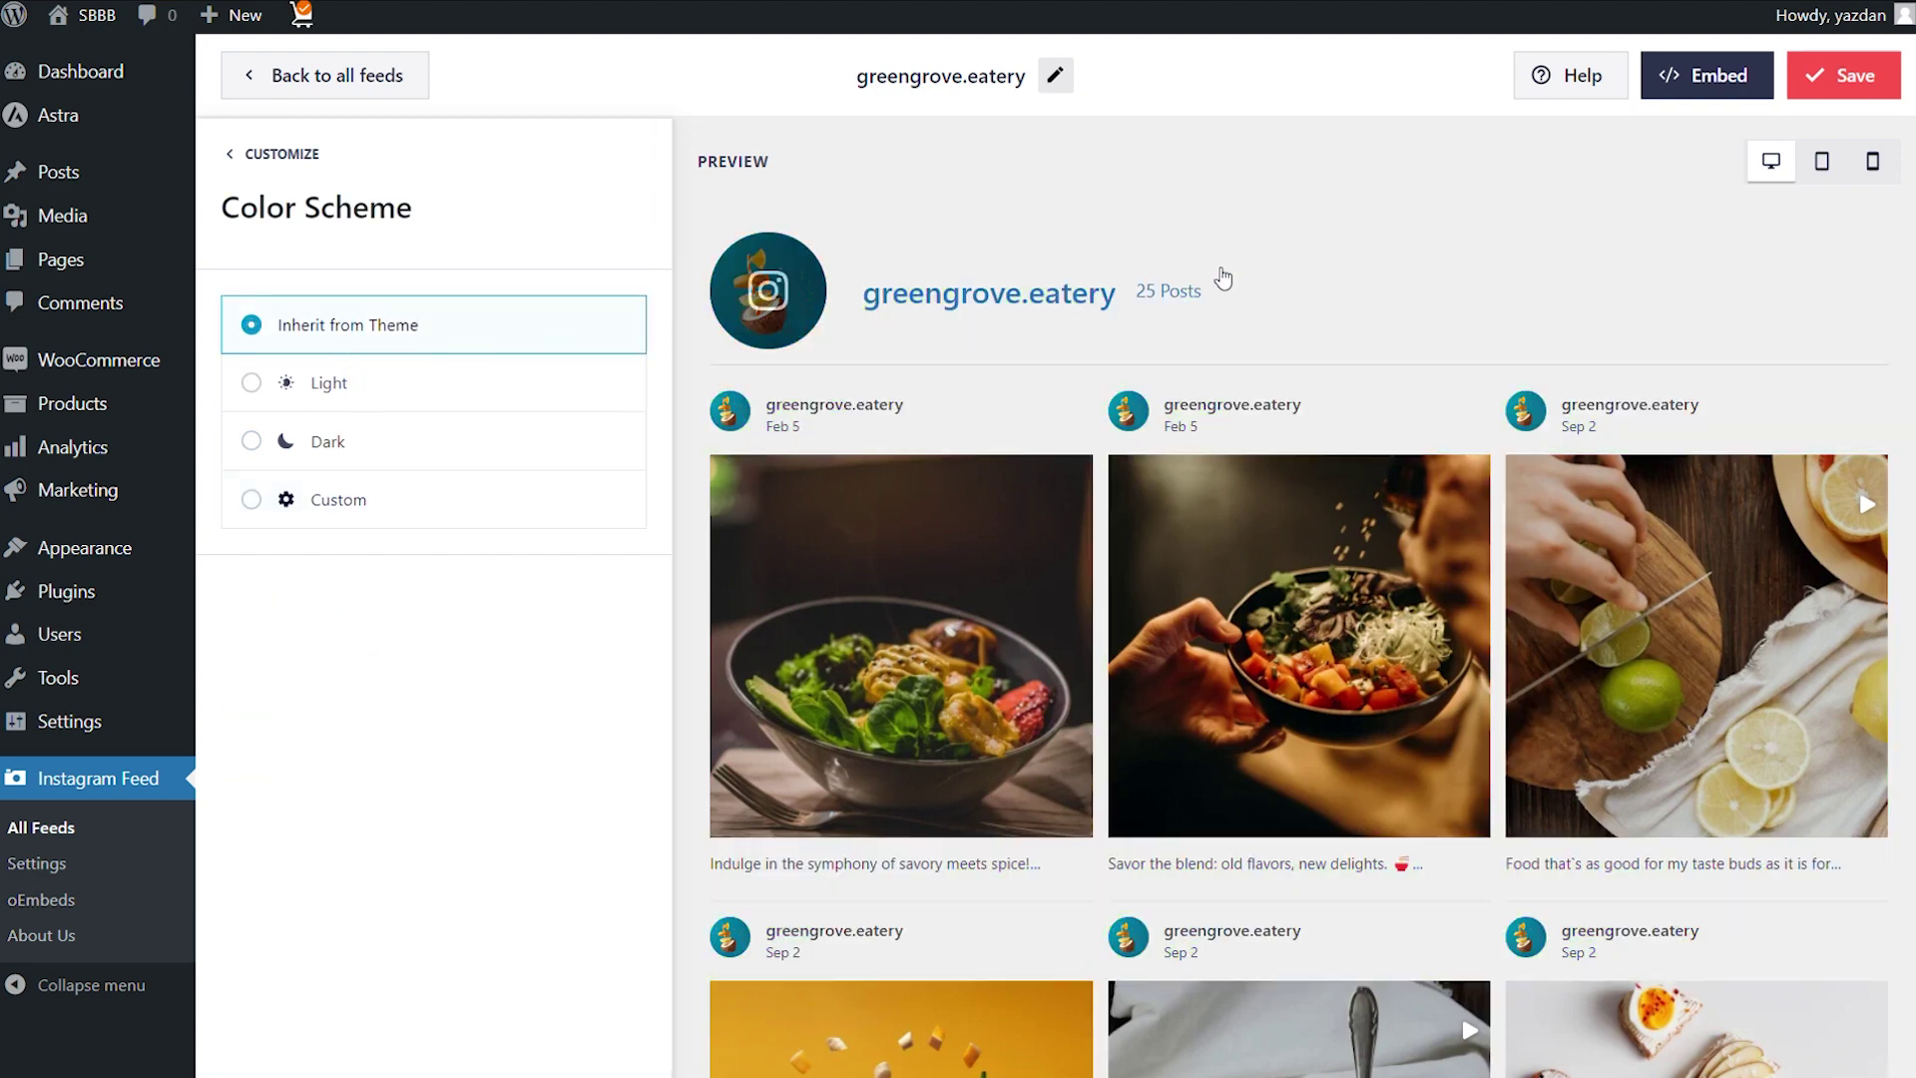
pyautogui.click(1847, 75)
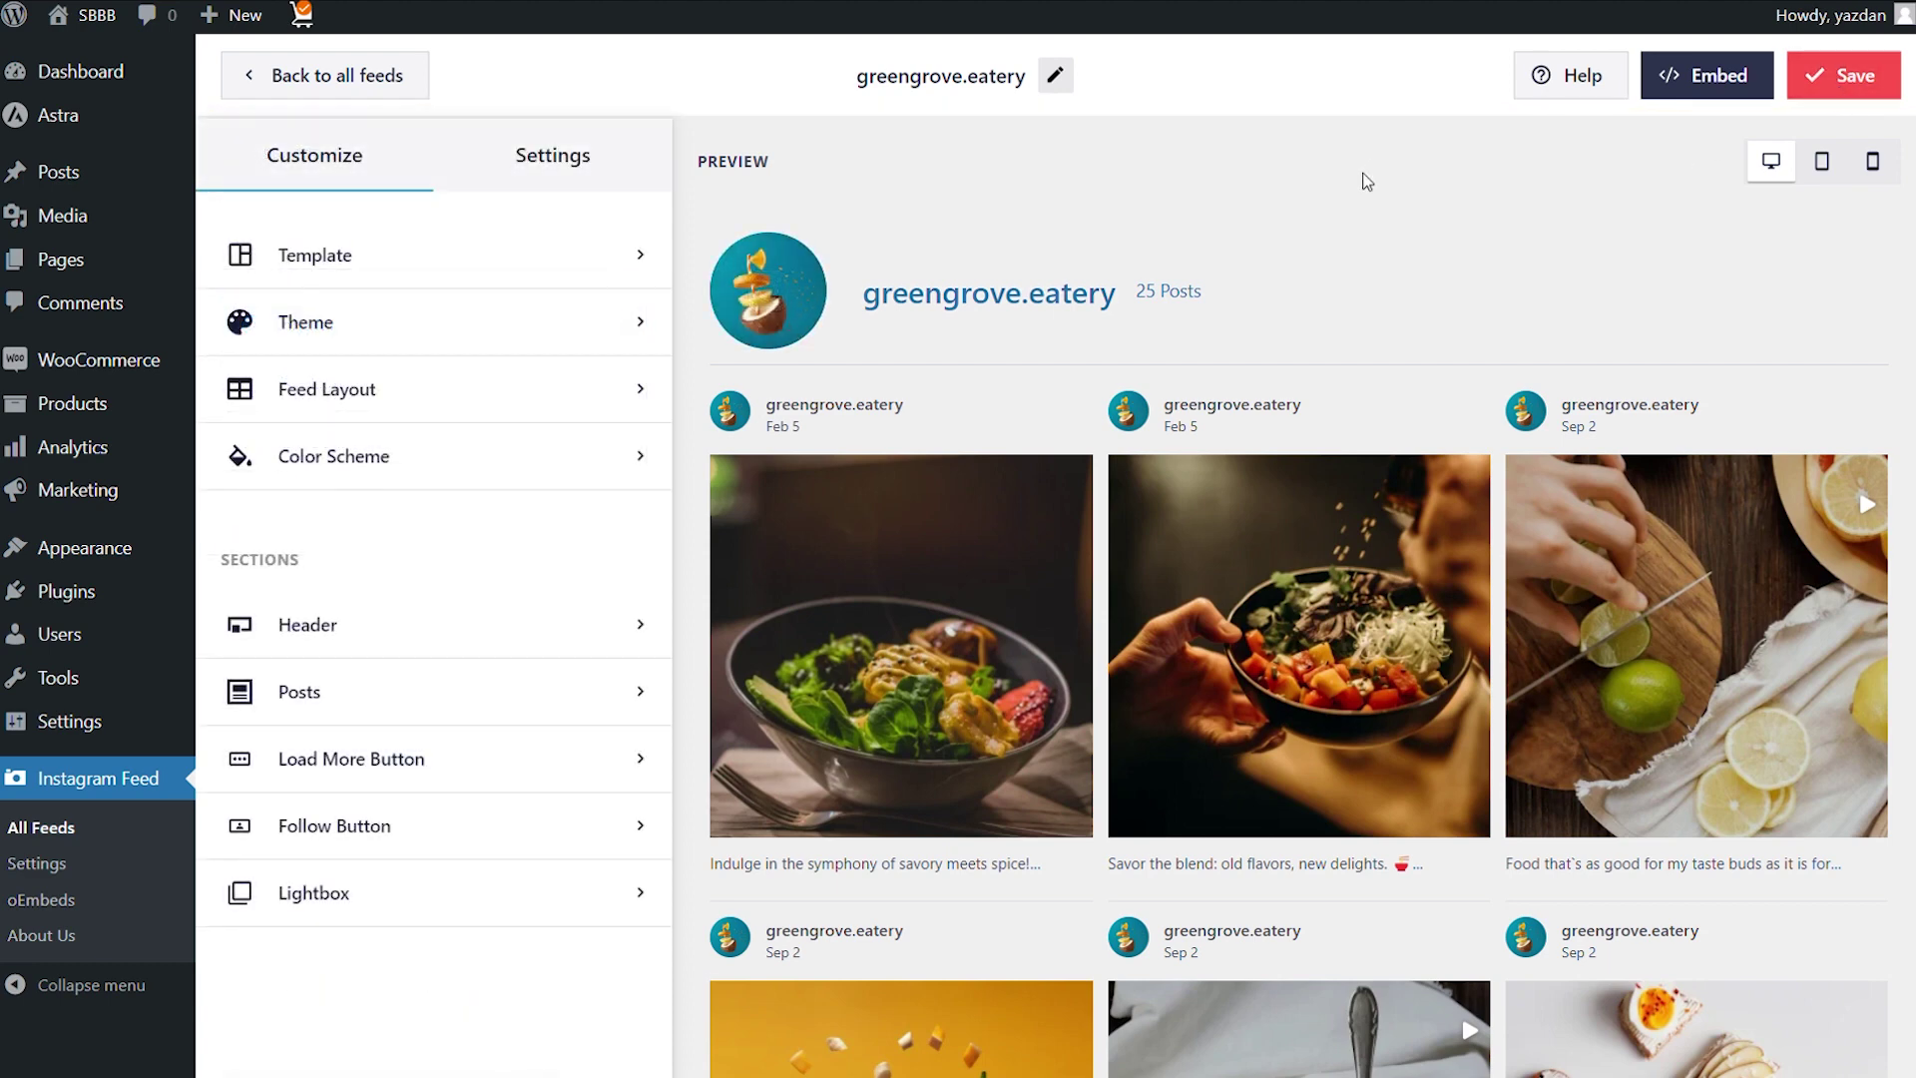
# Enable feed moderation in the Filters and Moderation settings and approve the first two posts in Allow List mode.
pyautogui.click(576, 169)
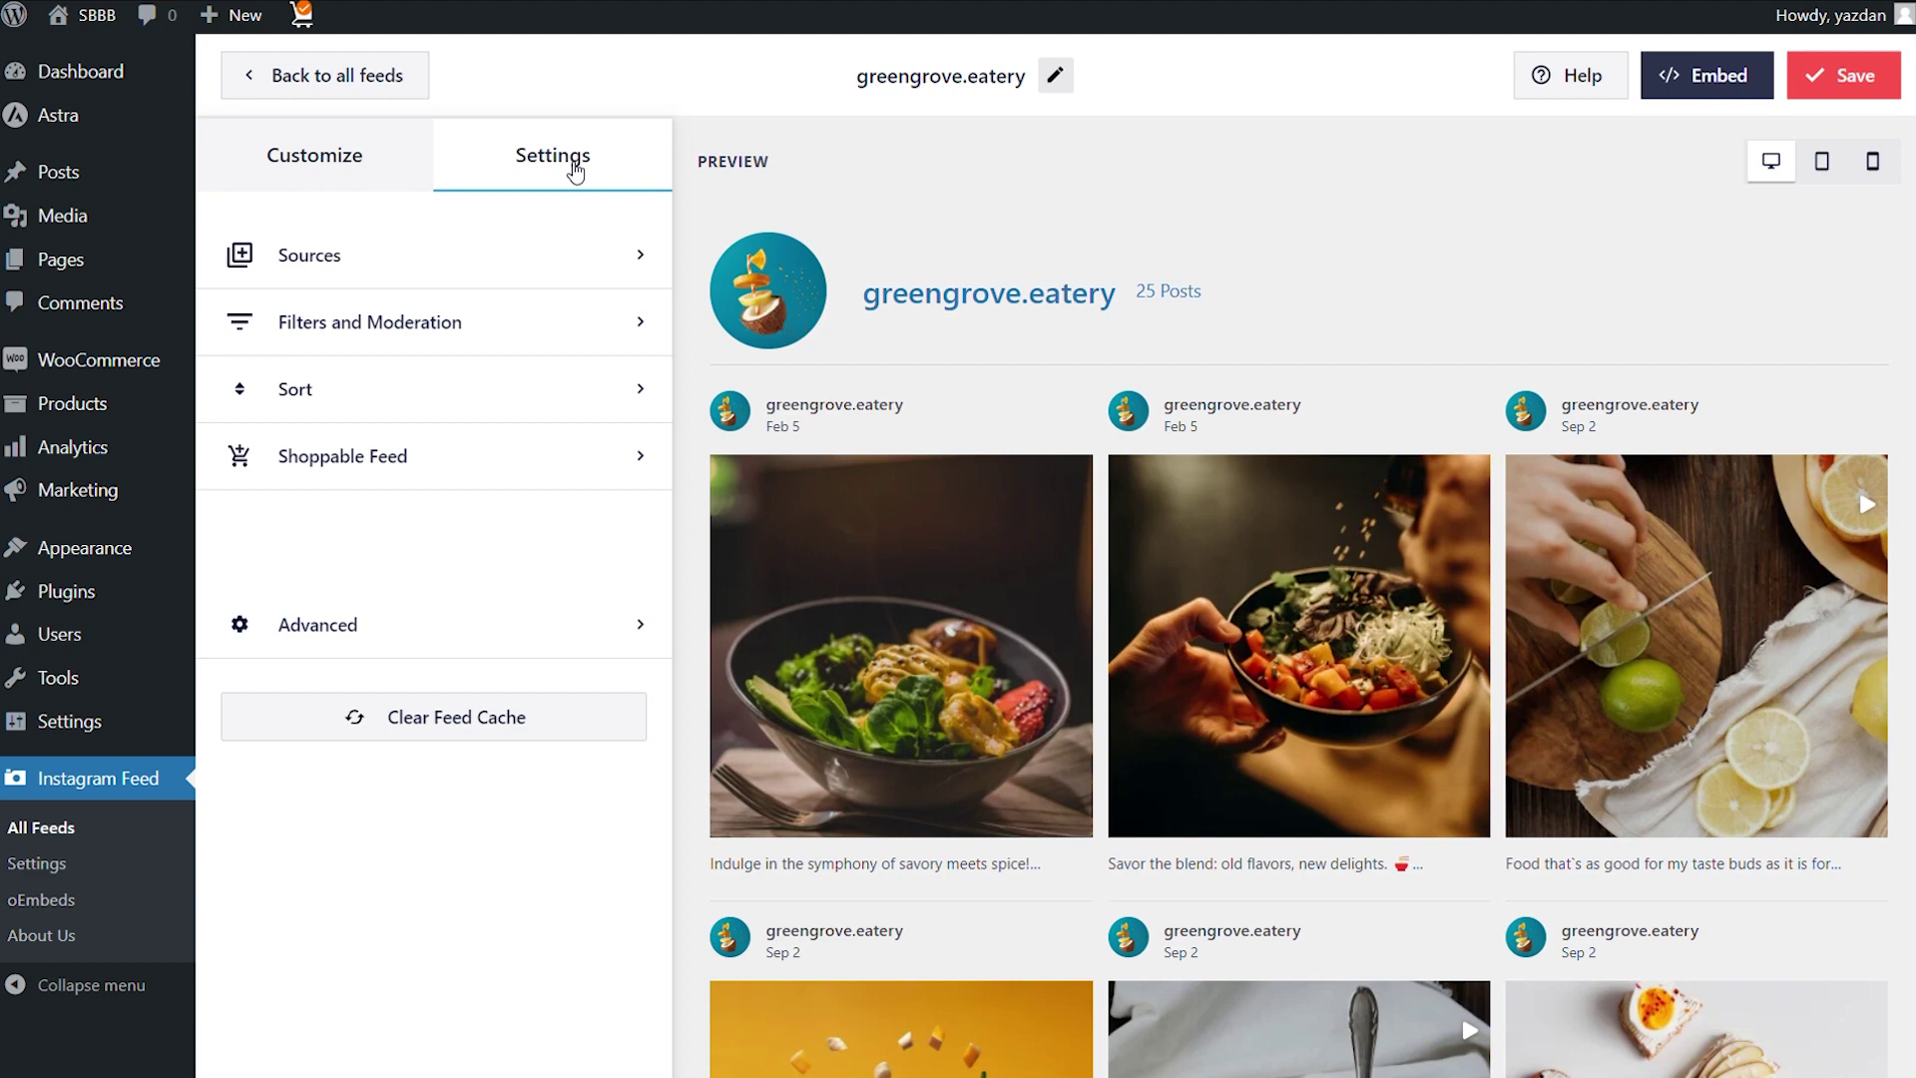
pyautogui.click(449, 321)
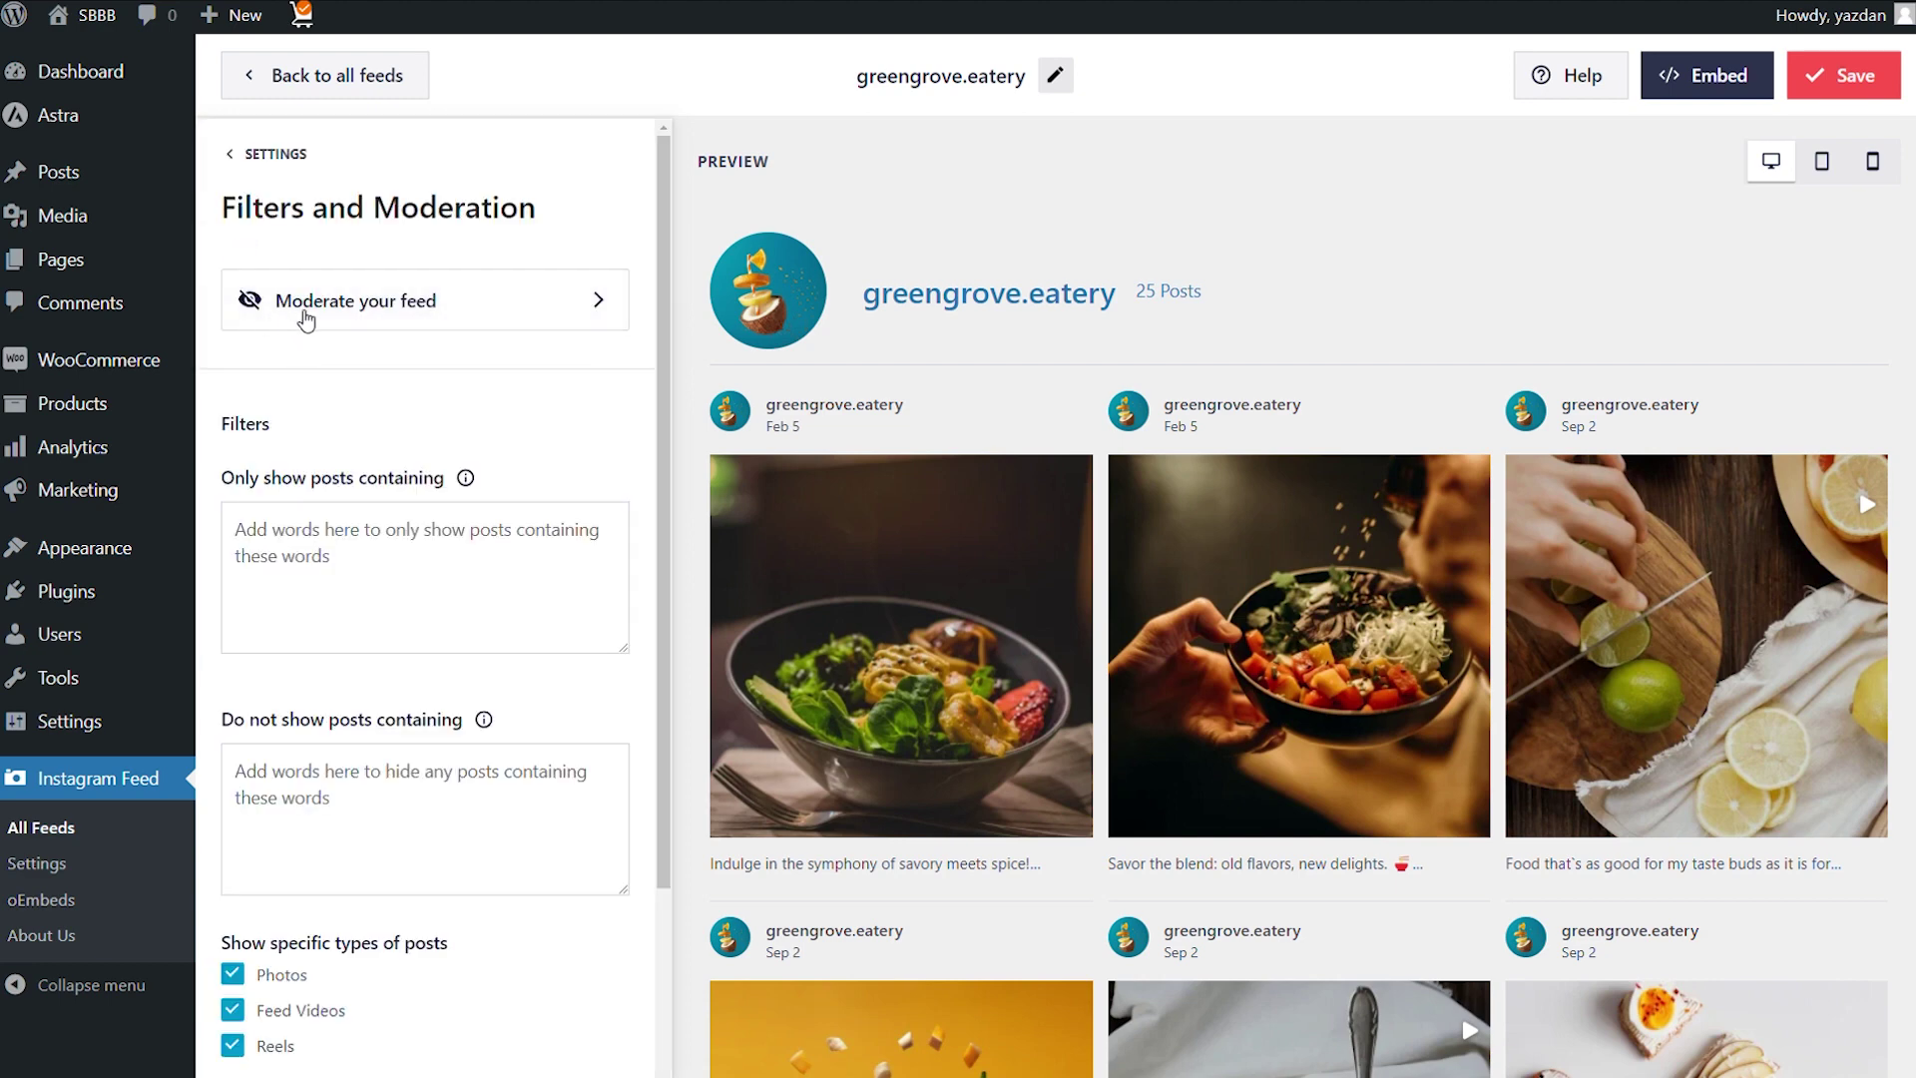
pyautogui.click(469, 315)
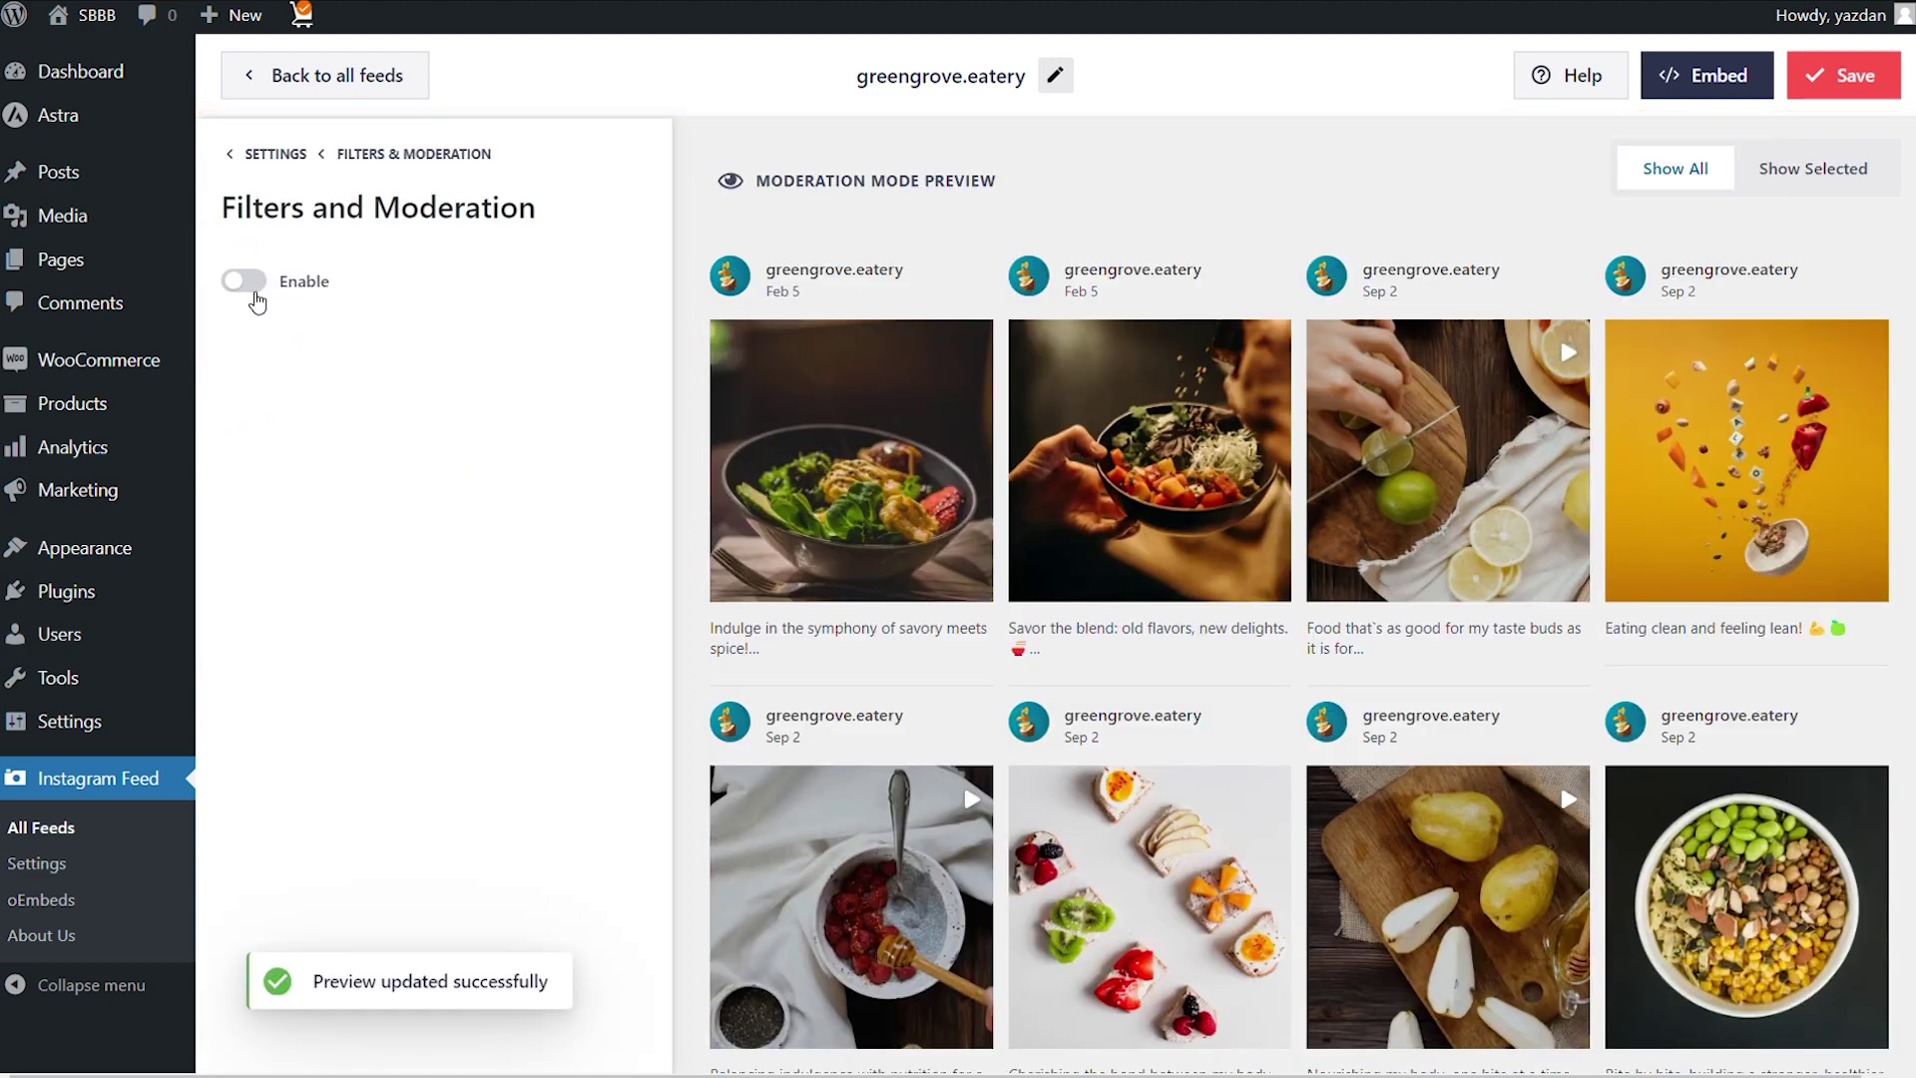
pyautogui.click(249, 285)
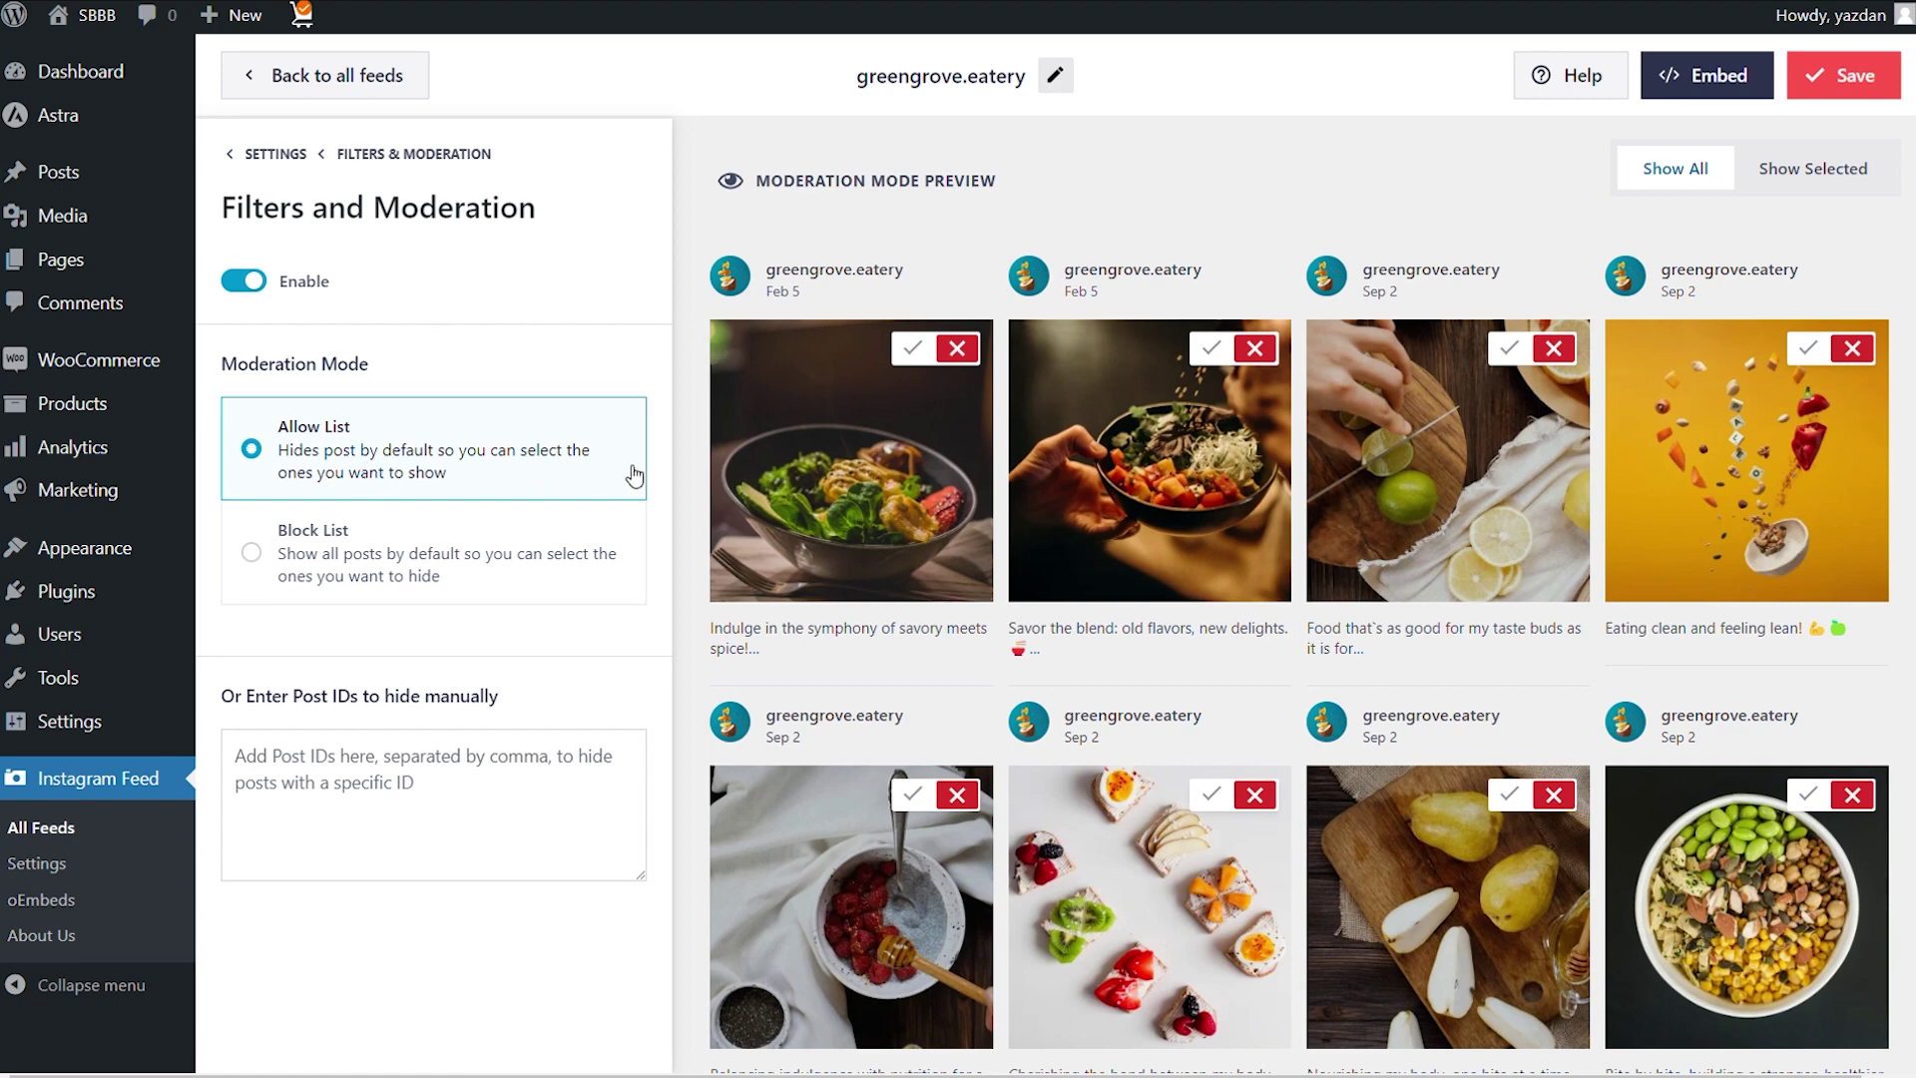
pyautogui.click(910, 352)
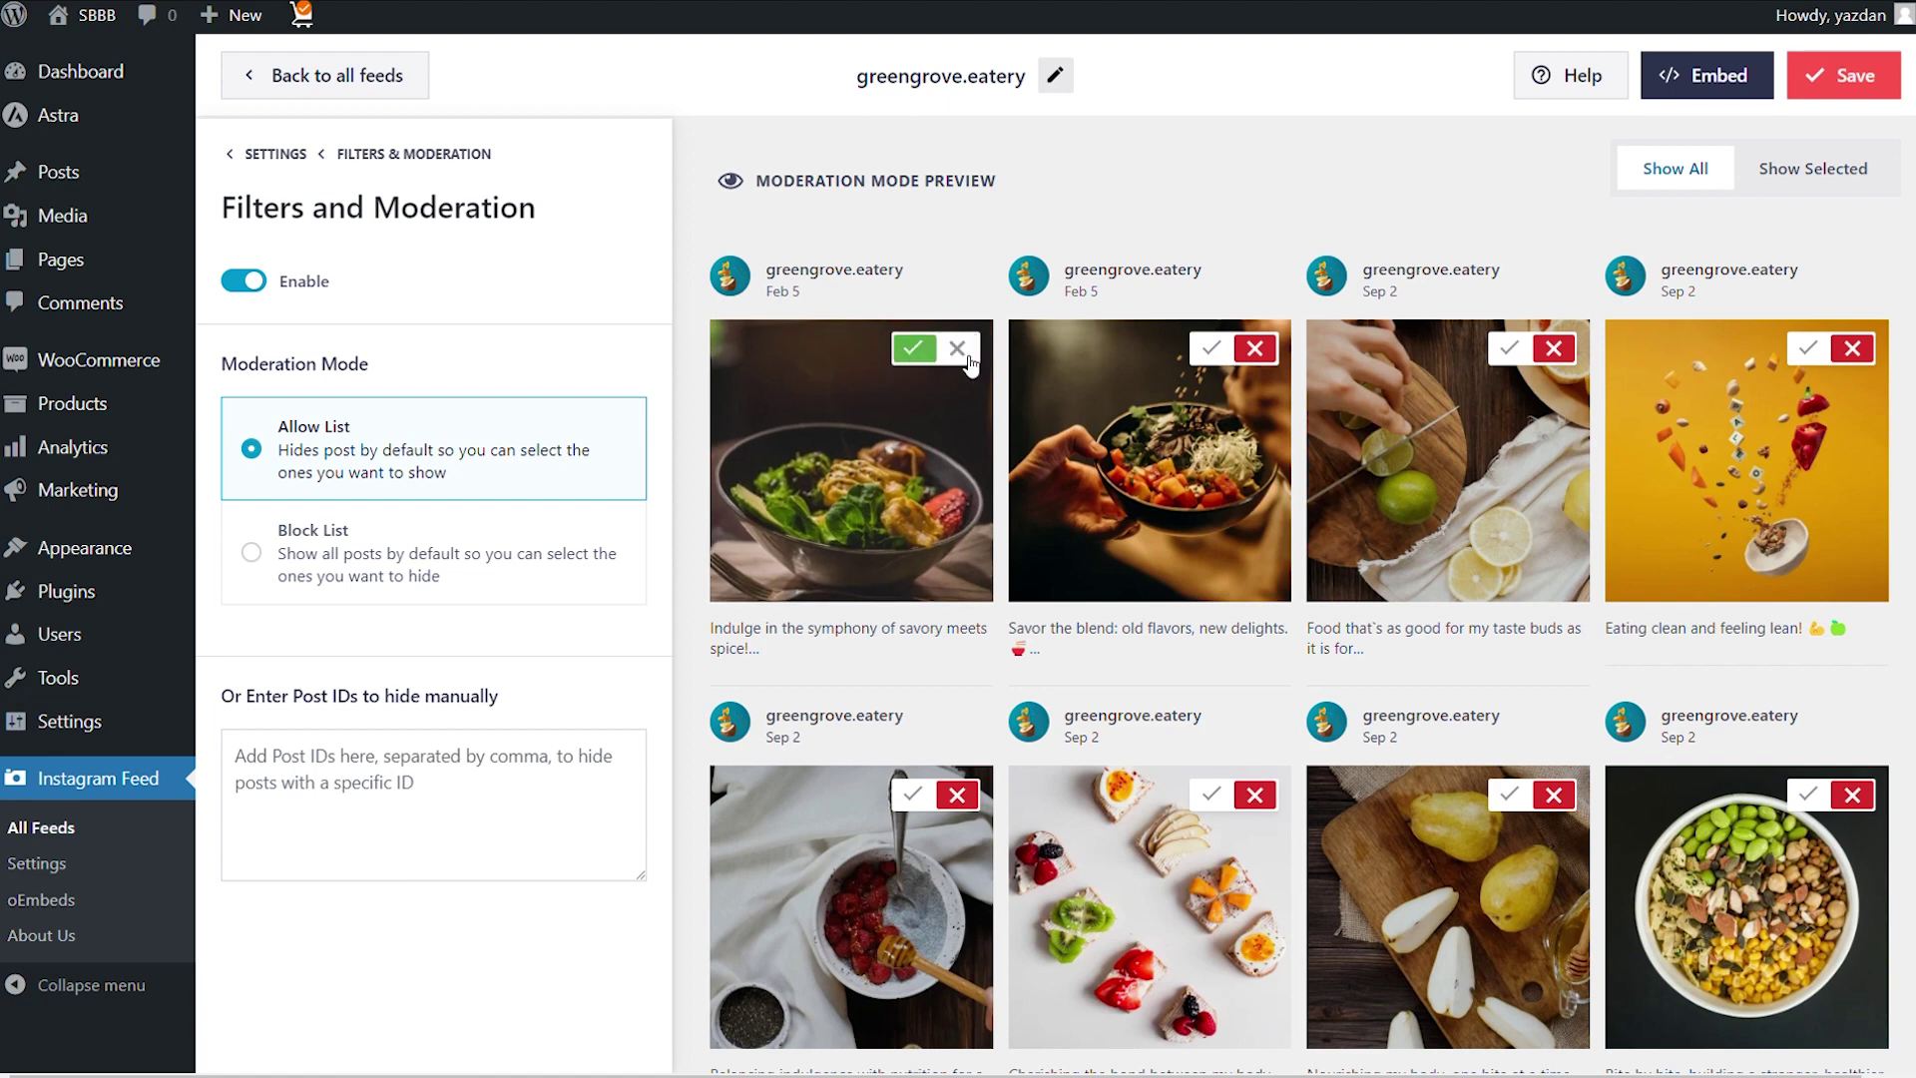
pyautogui.click(1212, 348)
# Try Block List mode with the first two posts hidden, and disable moderation again.
pyautogui.click(470, 562)
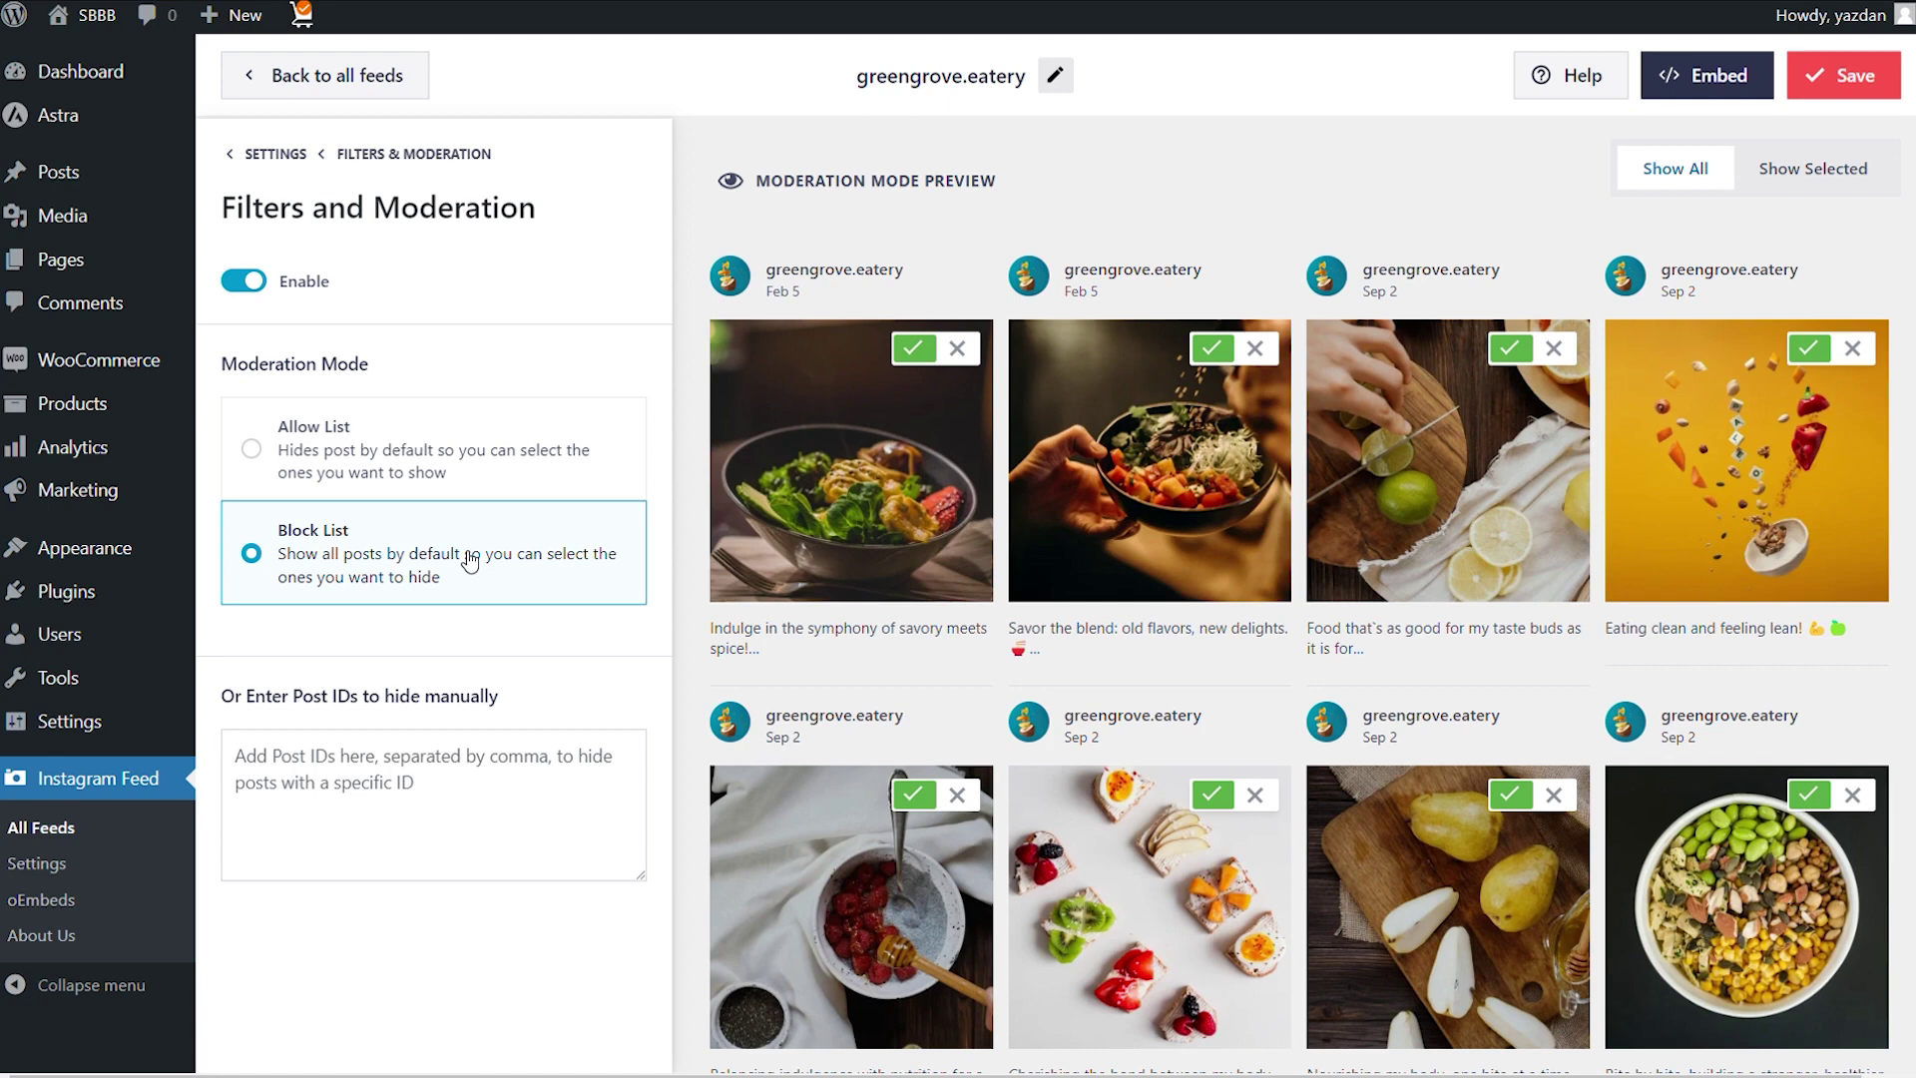
pyautogui.click(957, 348)
pyautogui.click(1257, 349)
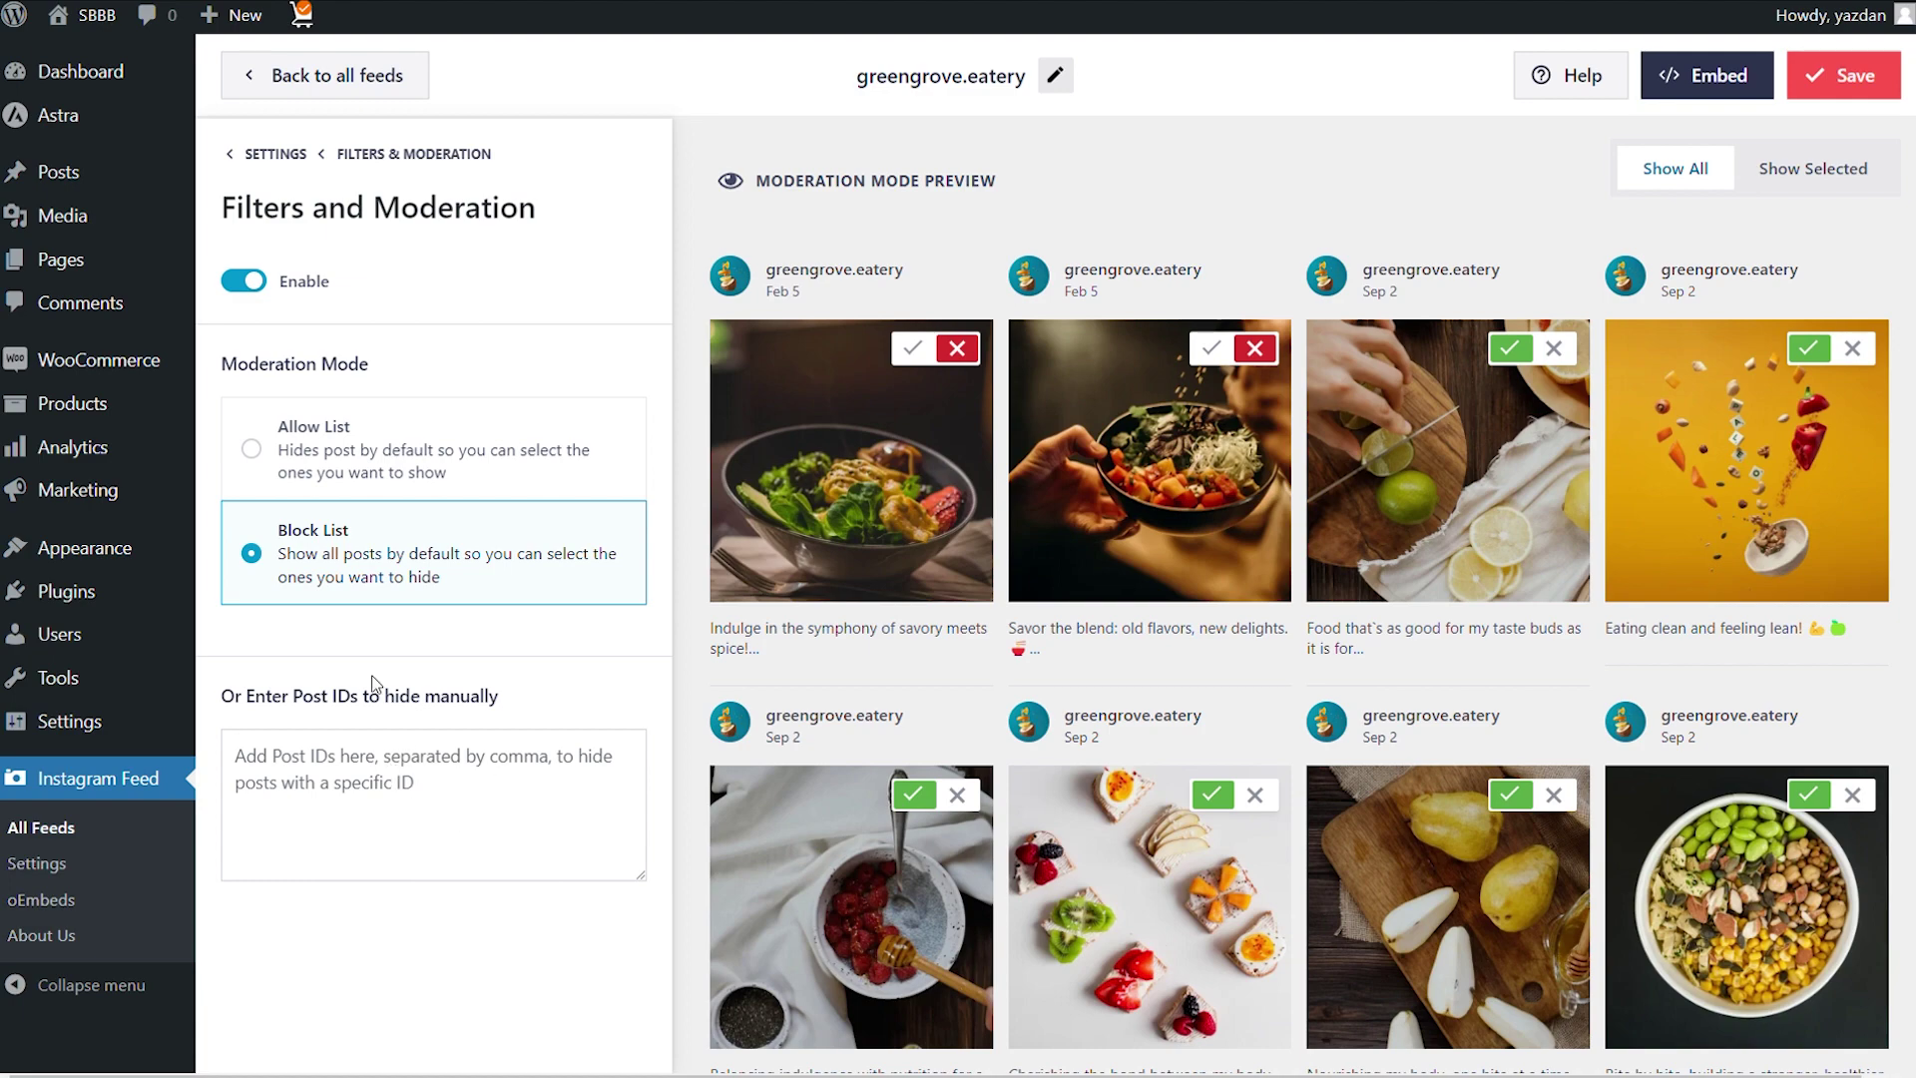
pyautogui.click(250, 285)
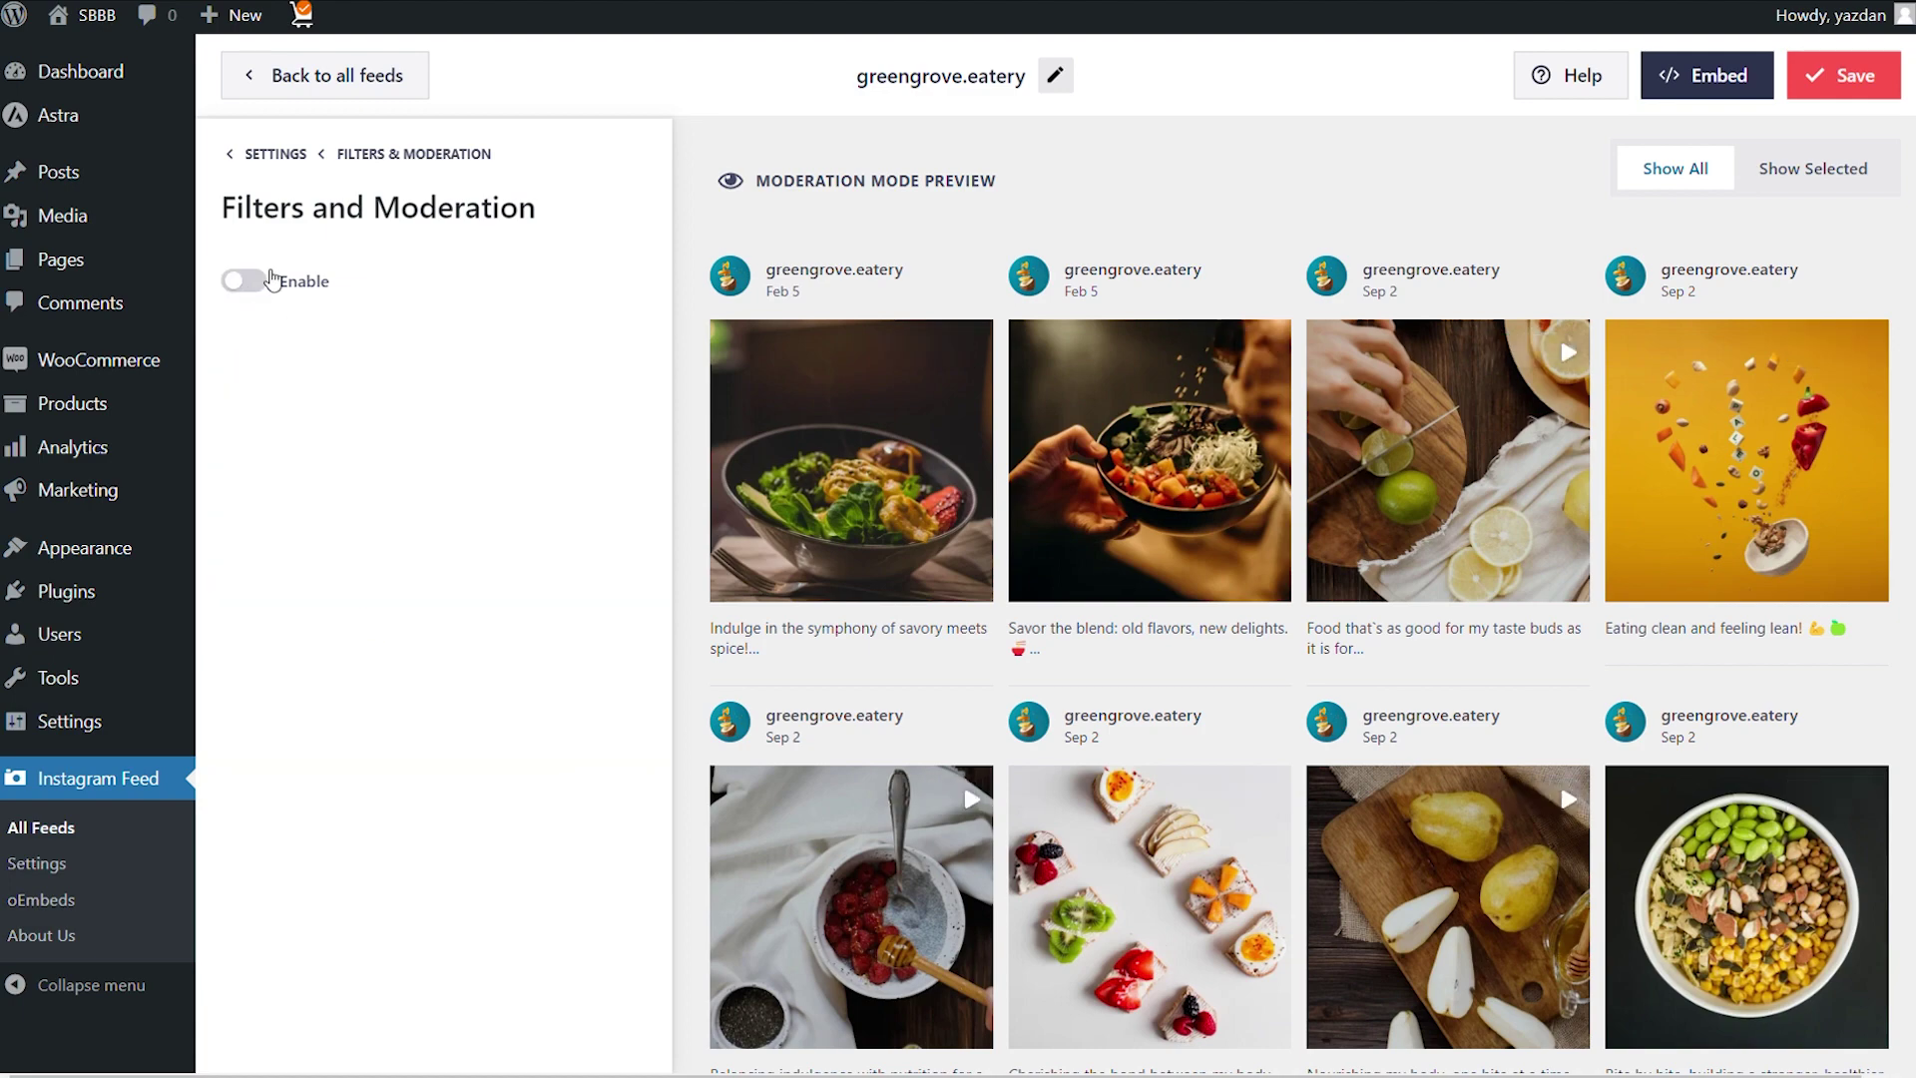
pyautogui.click(385, 163)
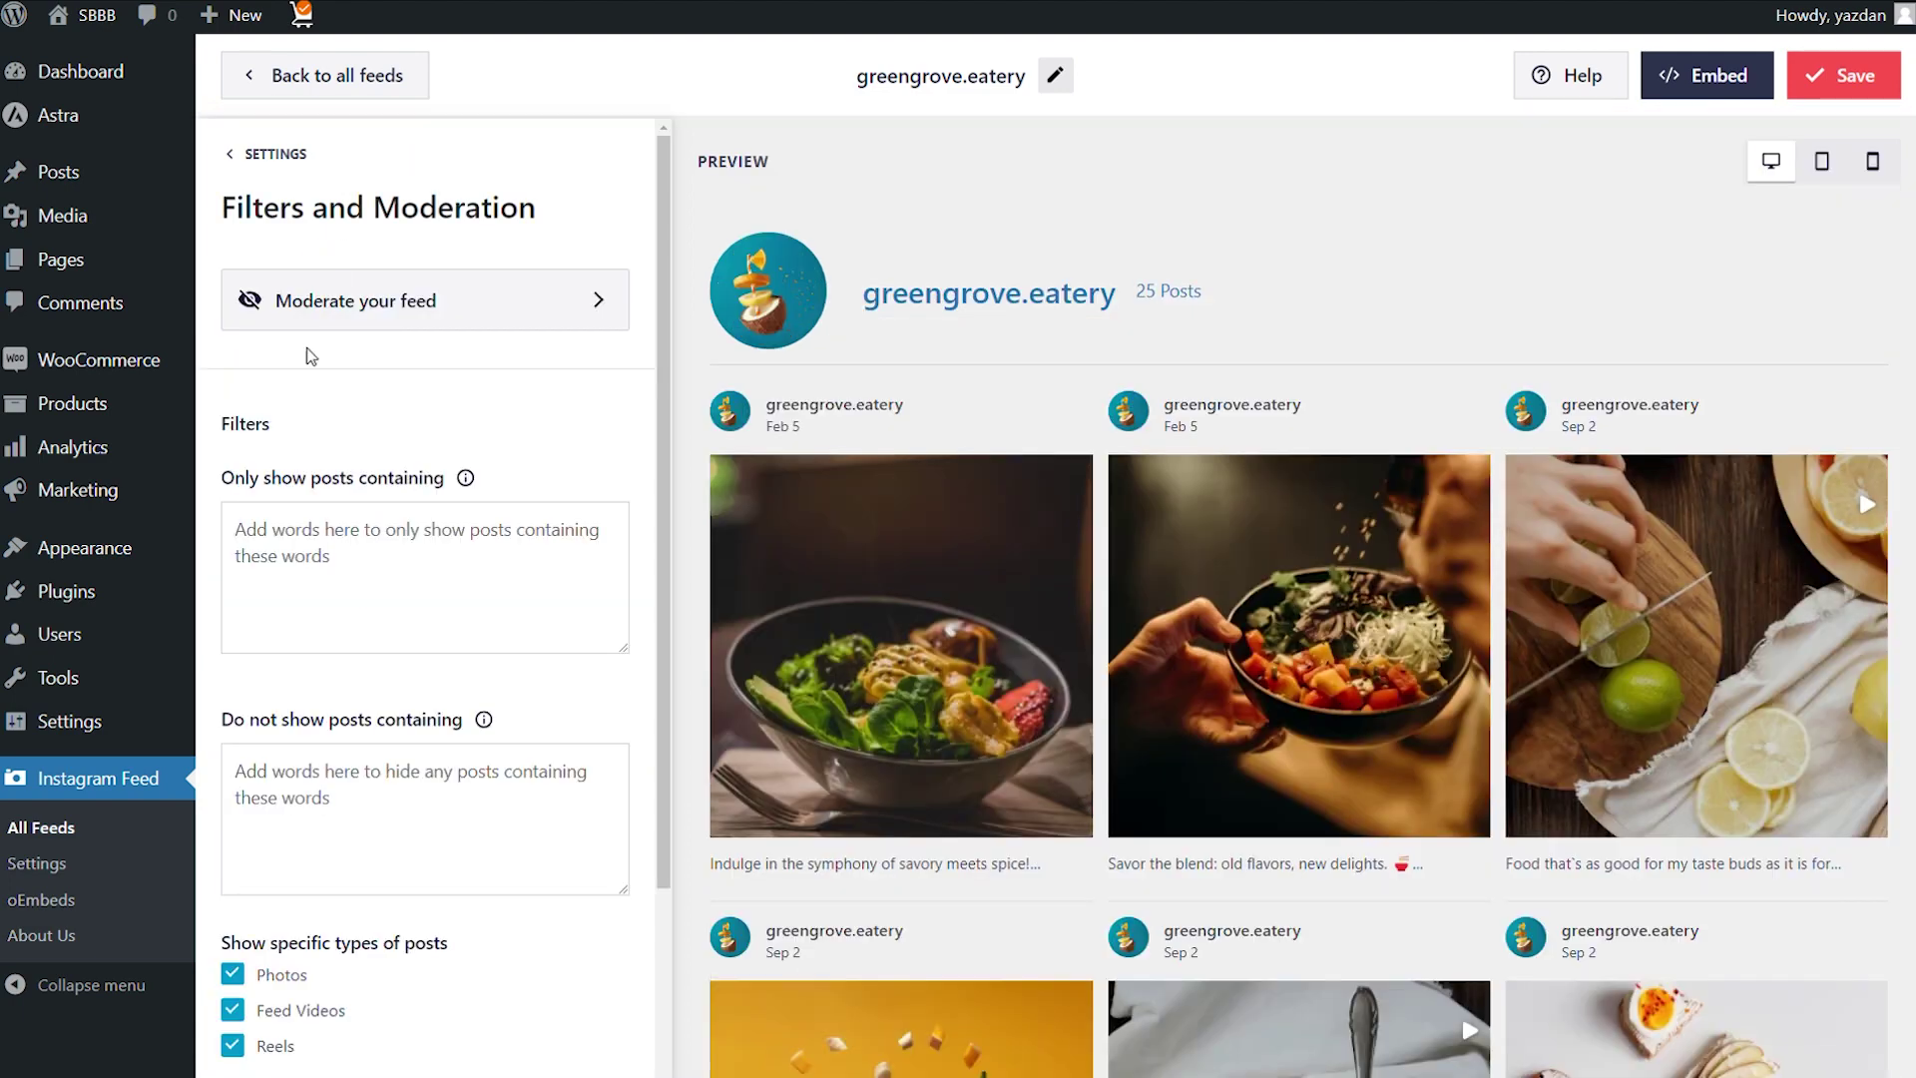
# Review the word filters, post types and post offset options, and save the feed.
pyautogui.scroll(-1, 430, 365)
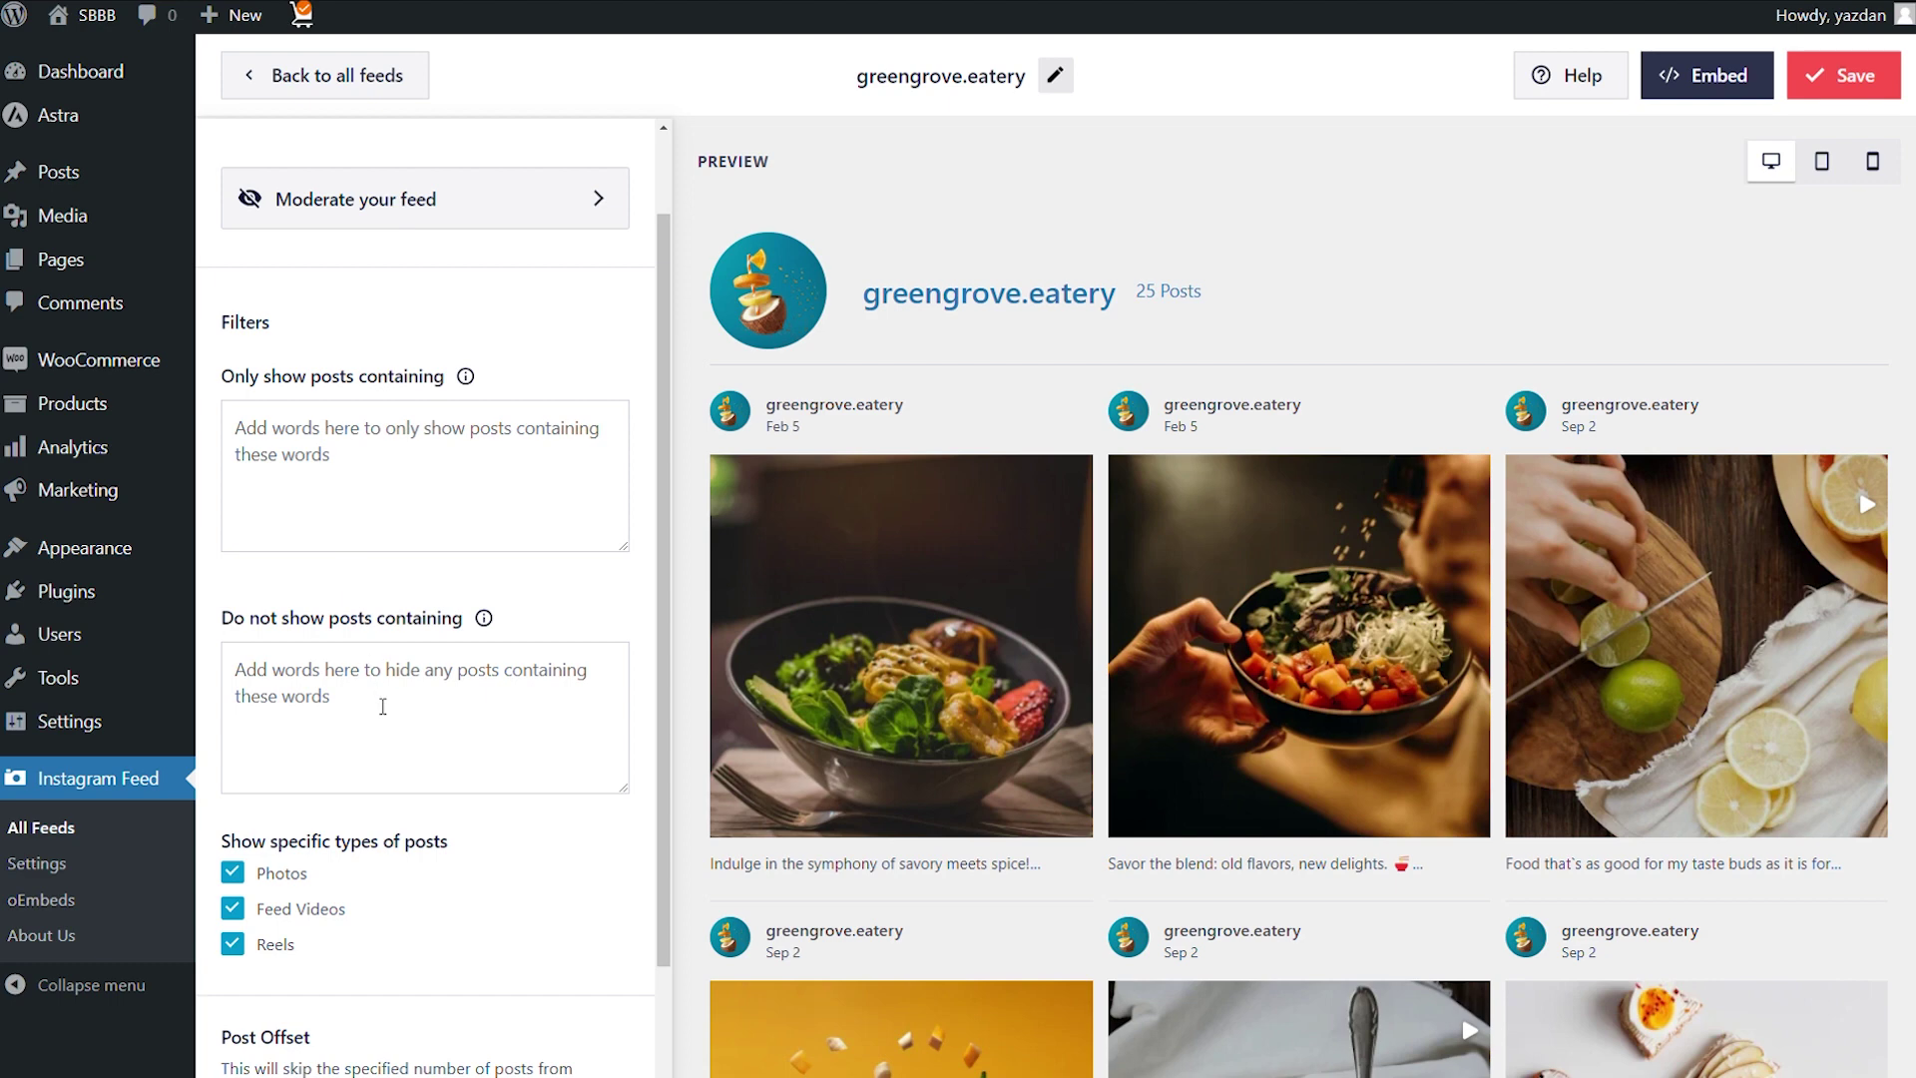
pyautogui.scroll(-1, 384, 710)
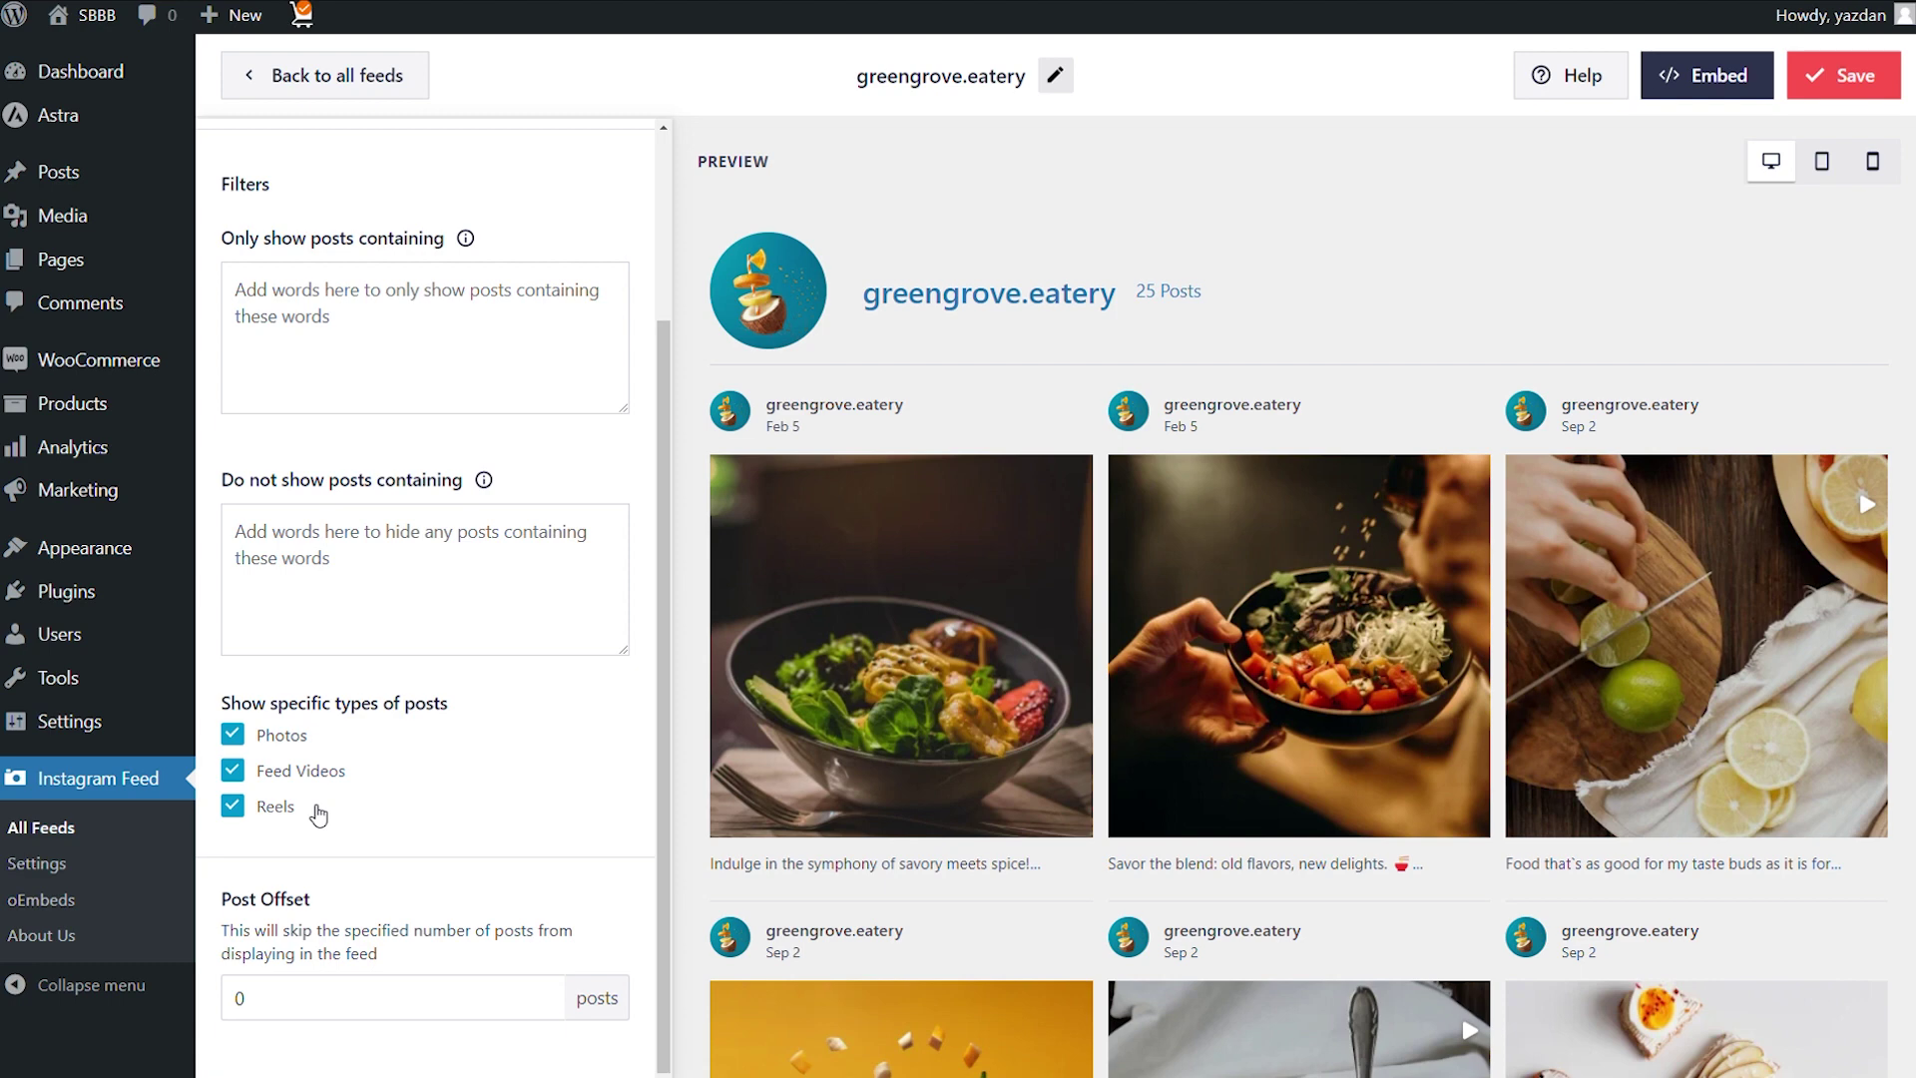
pyautogui.click(1815, 87)
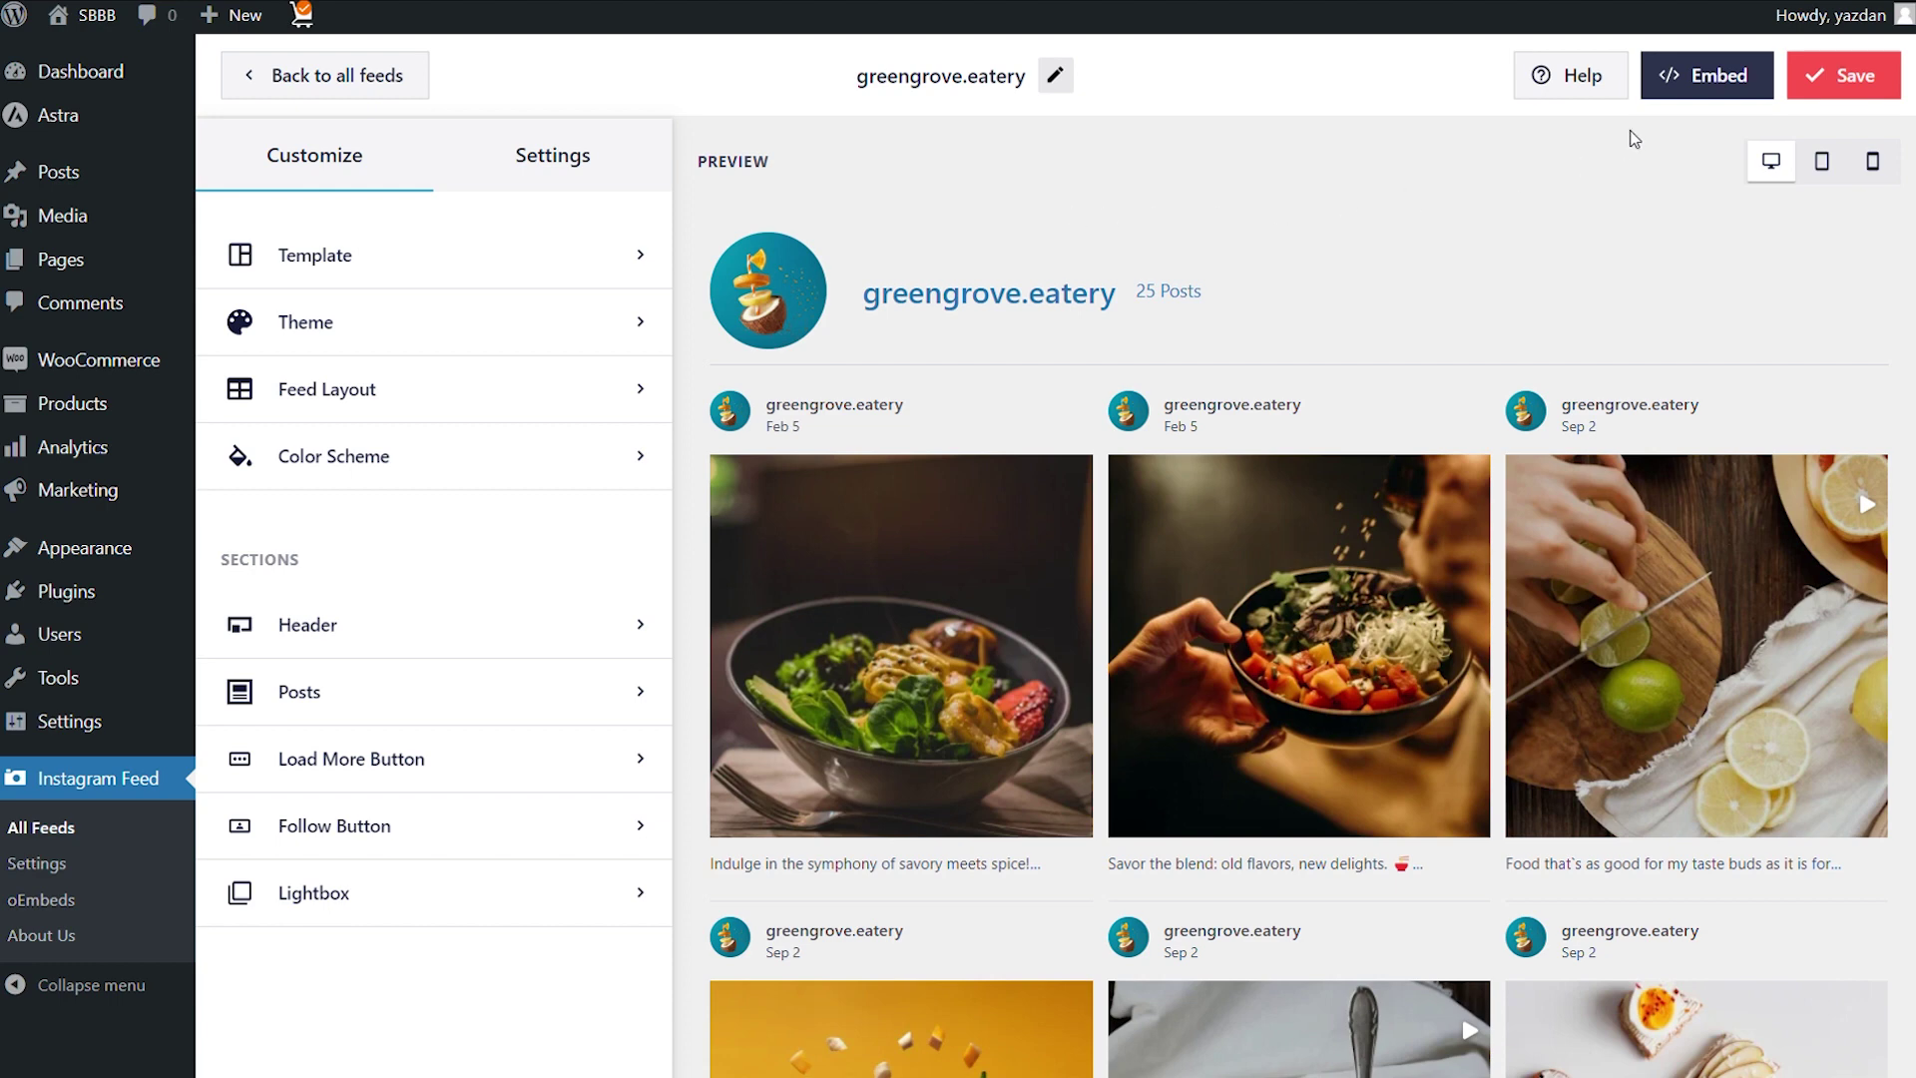
# Copy the feed's embed shortcode and choose Home as the page to add the feed to.
pyautogui.click(1672, 75)
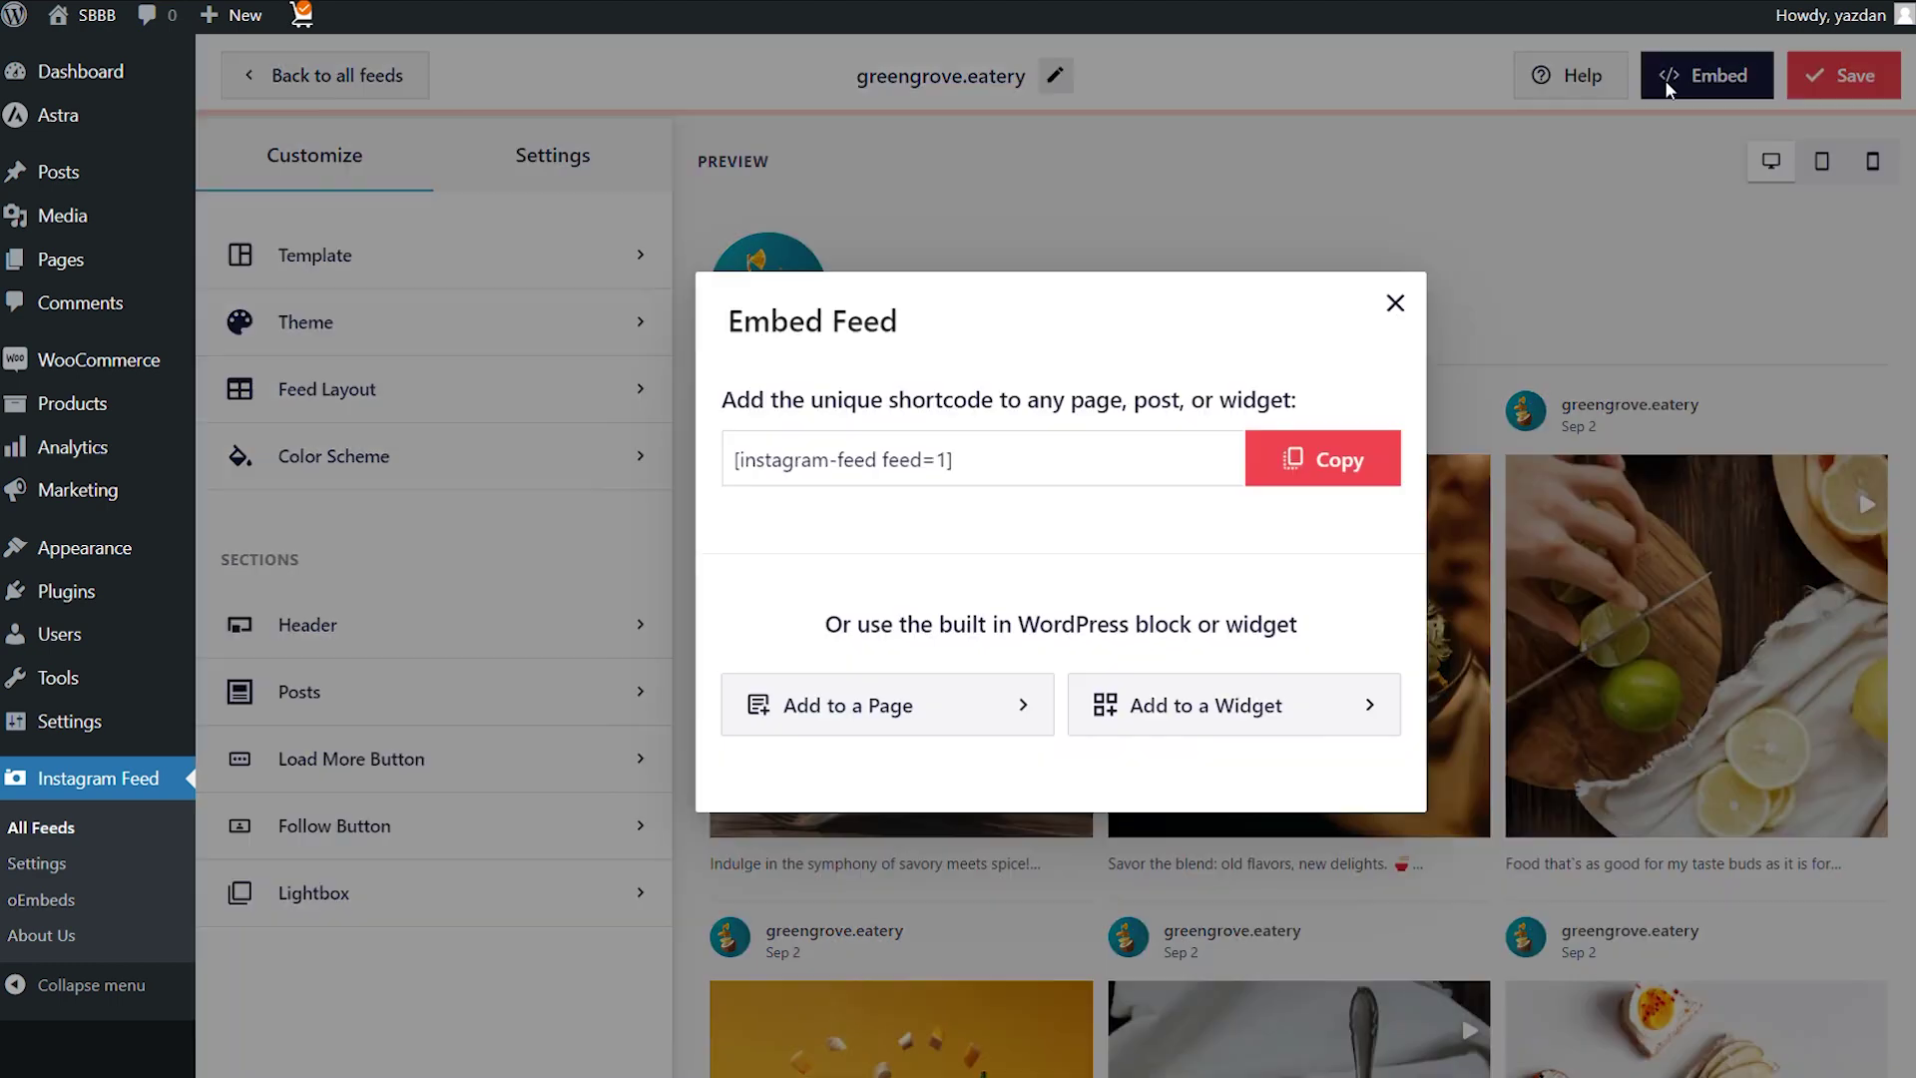
pyautogui.click(1305, 457)
pyautogui.click(941, 707)
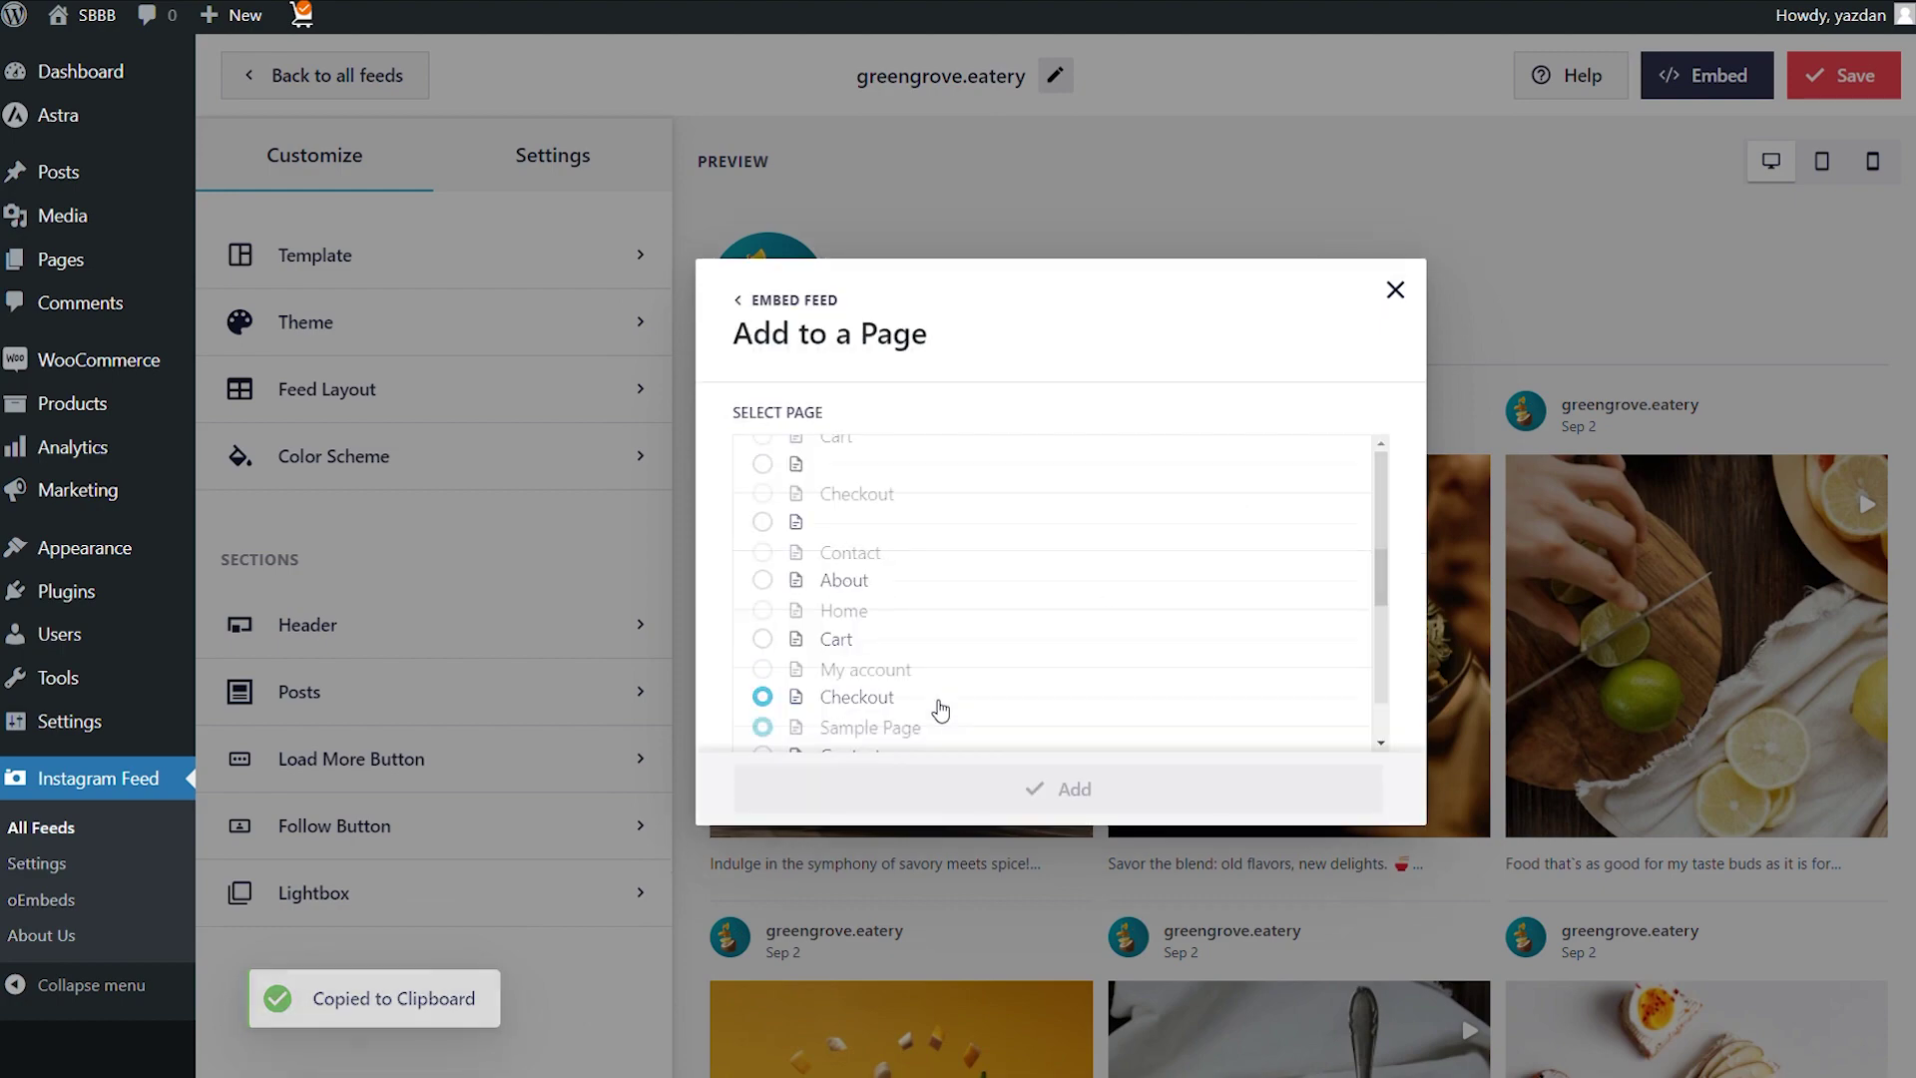
pyautogui.click(861, 623)
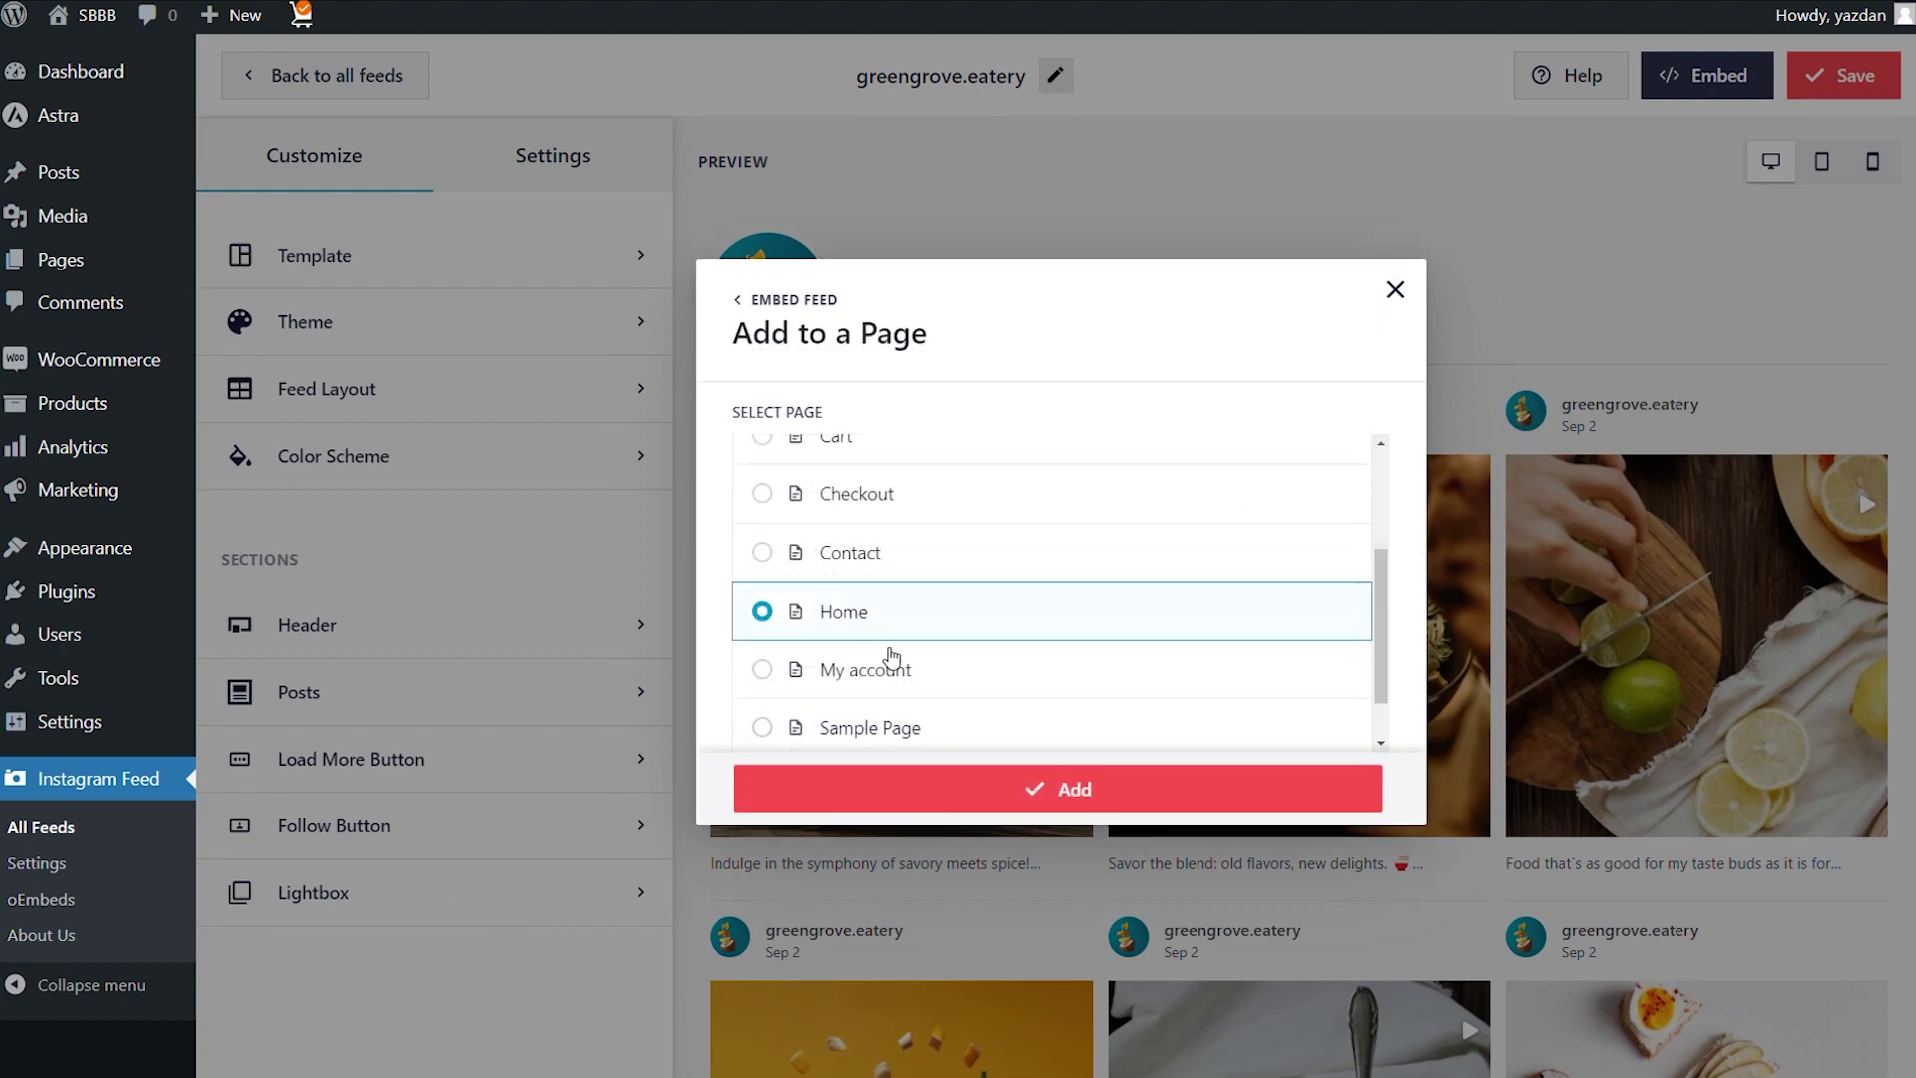
pyautogui.click(925, 786)
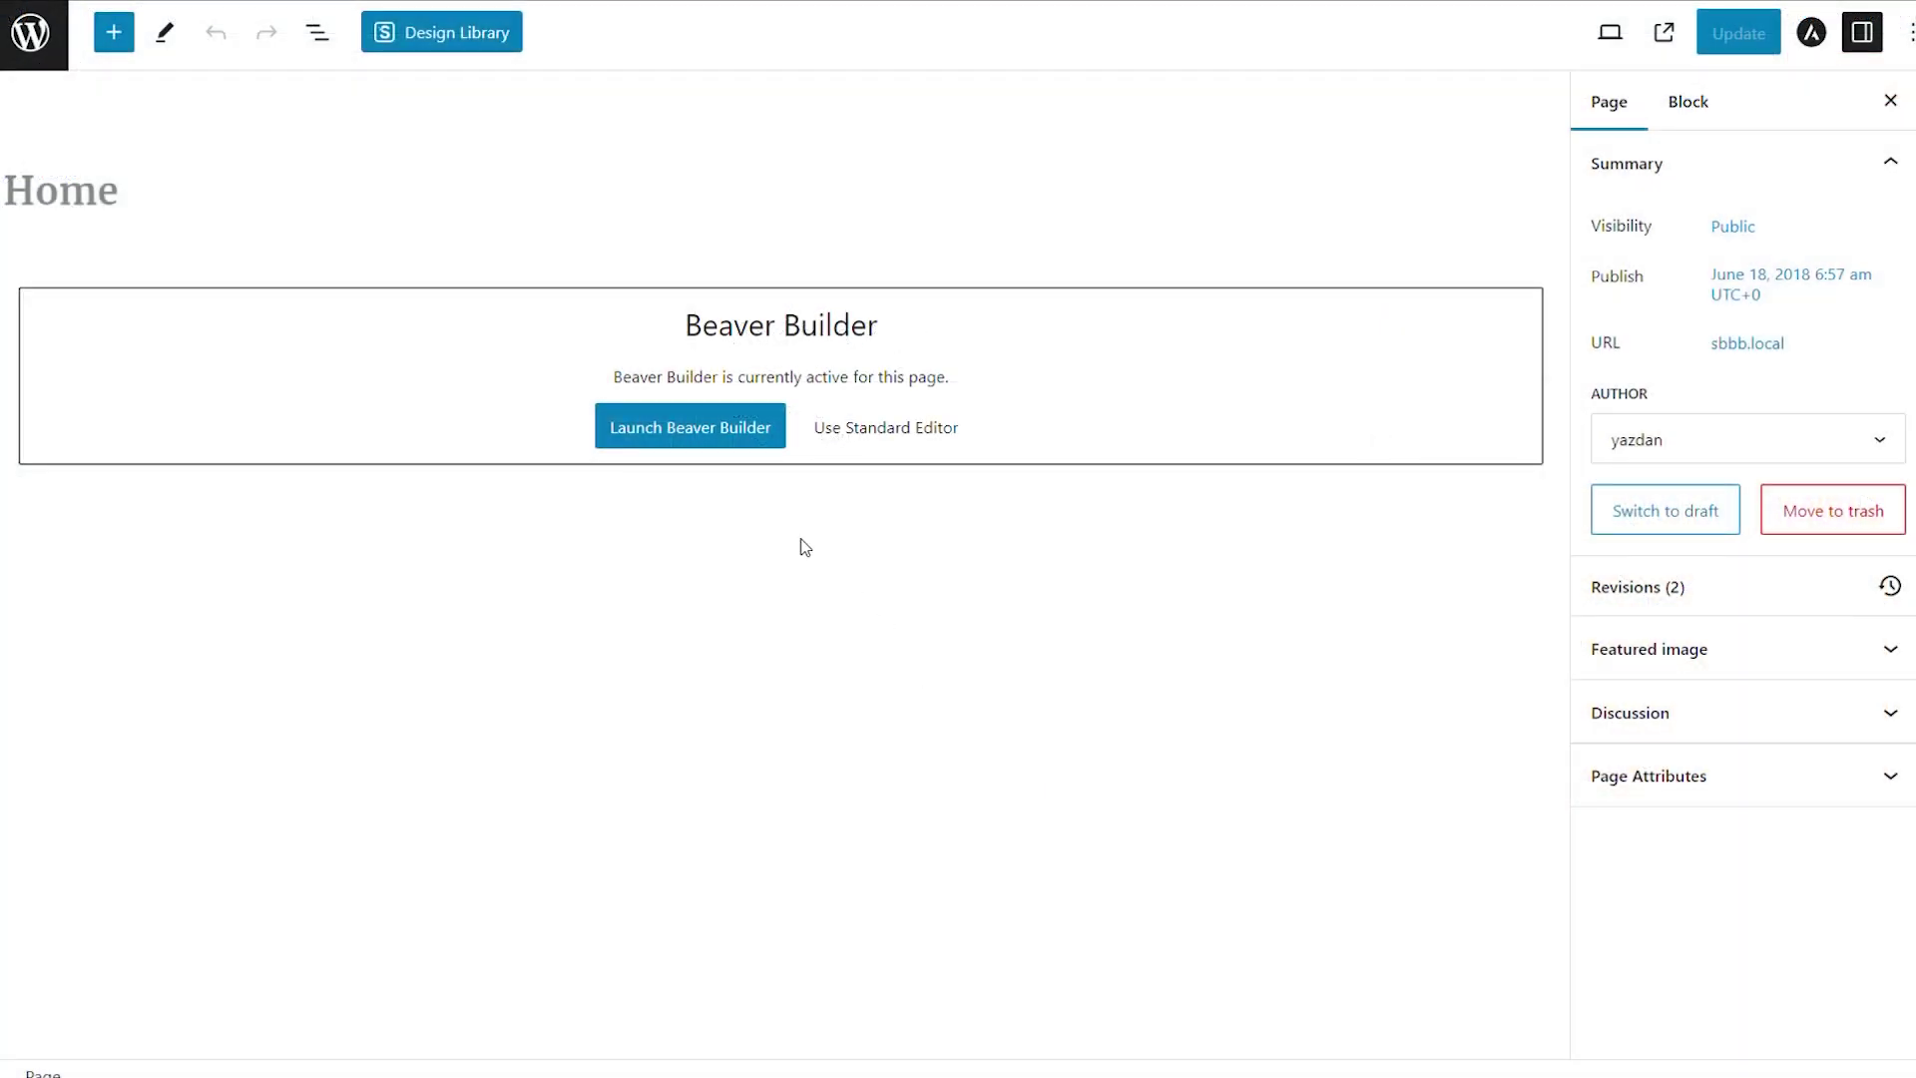
# Launch Beaver Builder for the Home page and add the Instagram Feed WordPress widget below the "Follow us on Instagram" heading.
pyautogui.click(728, 432)
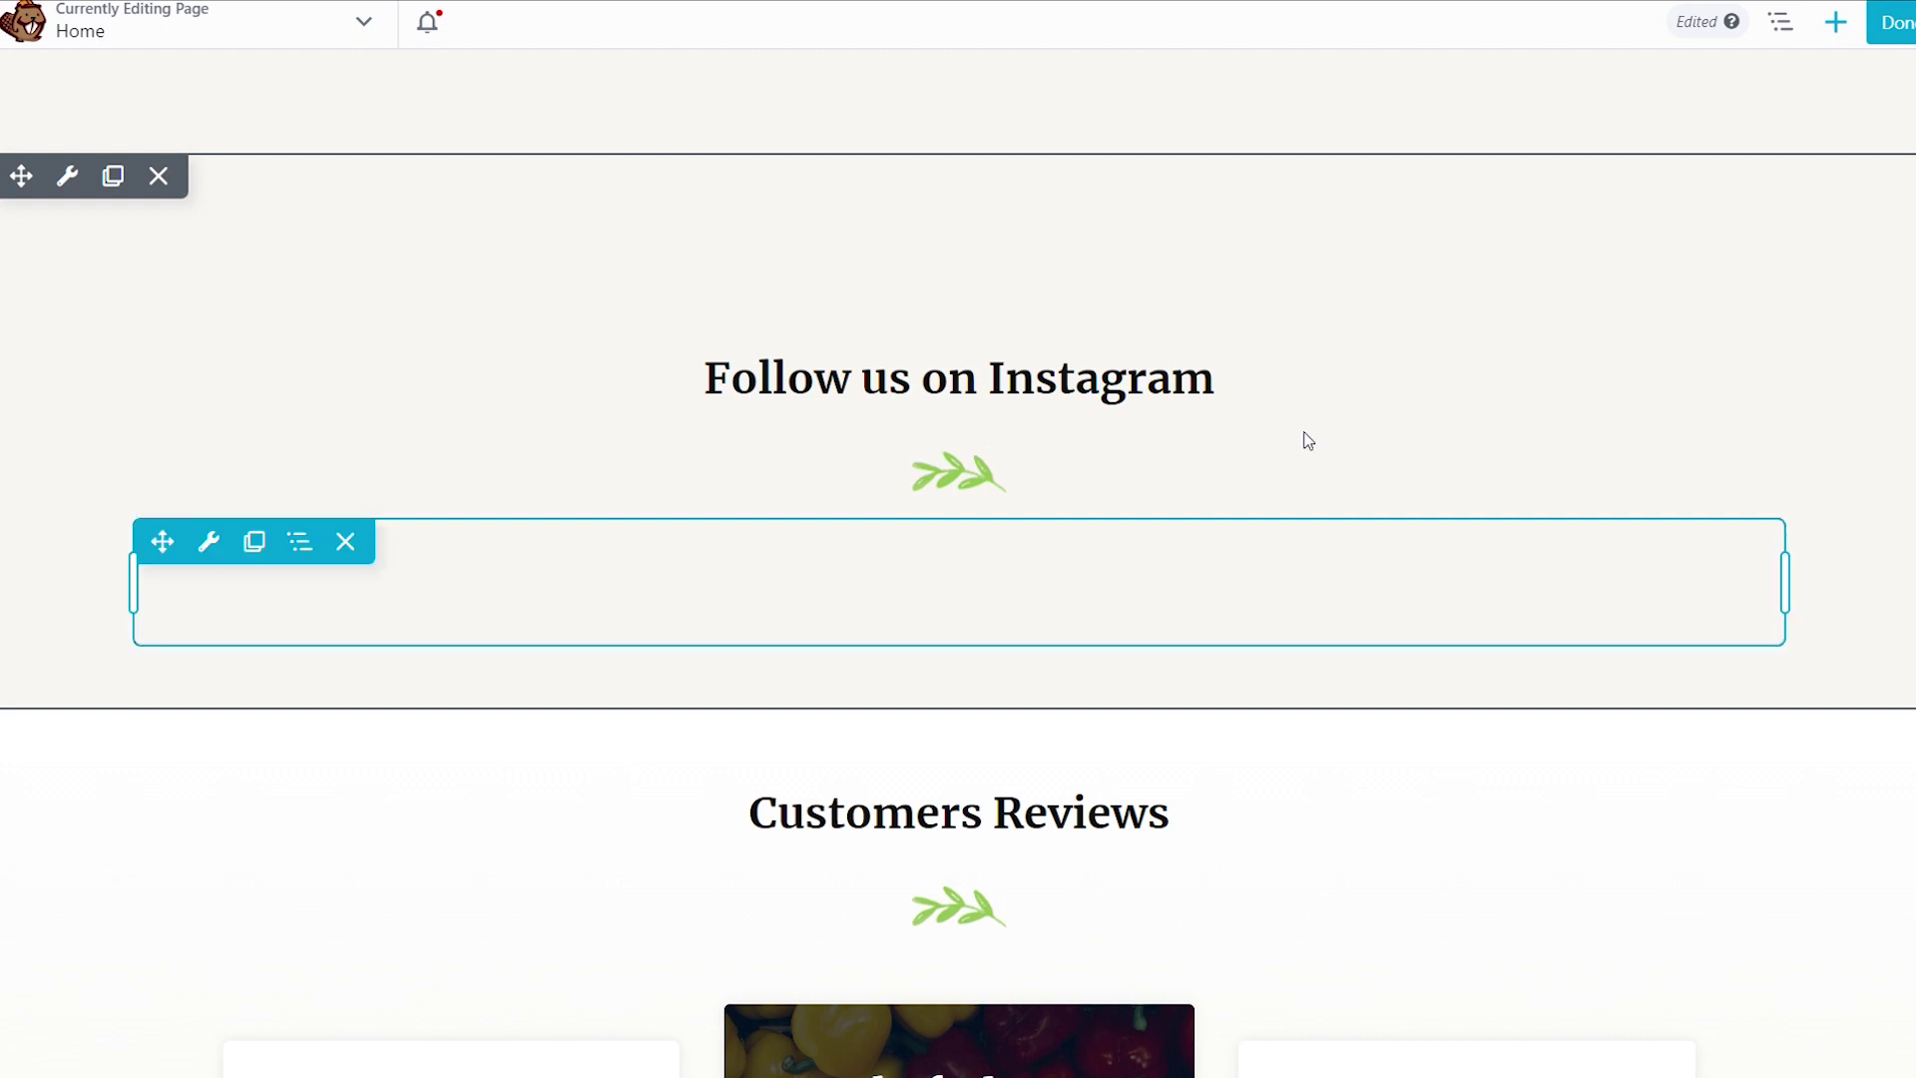
pyautogui.click(1839, 42)
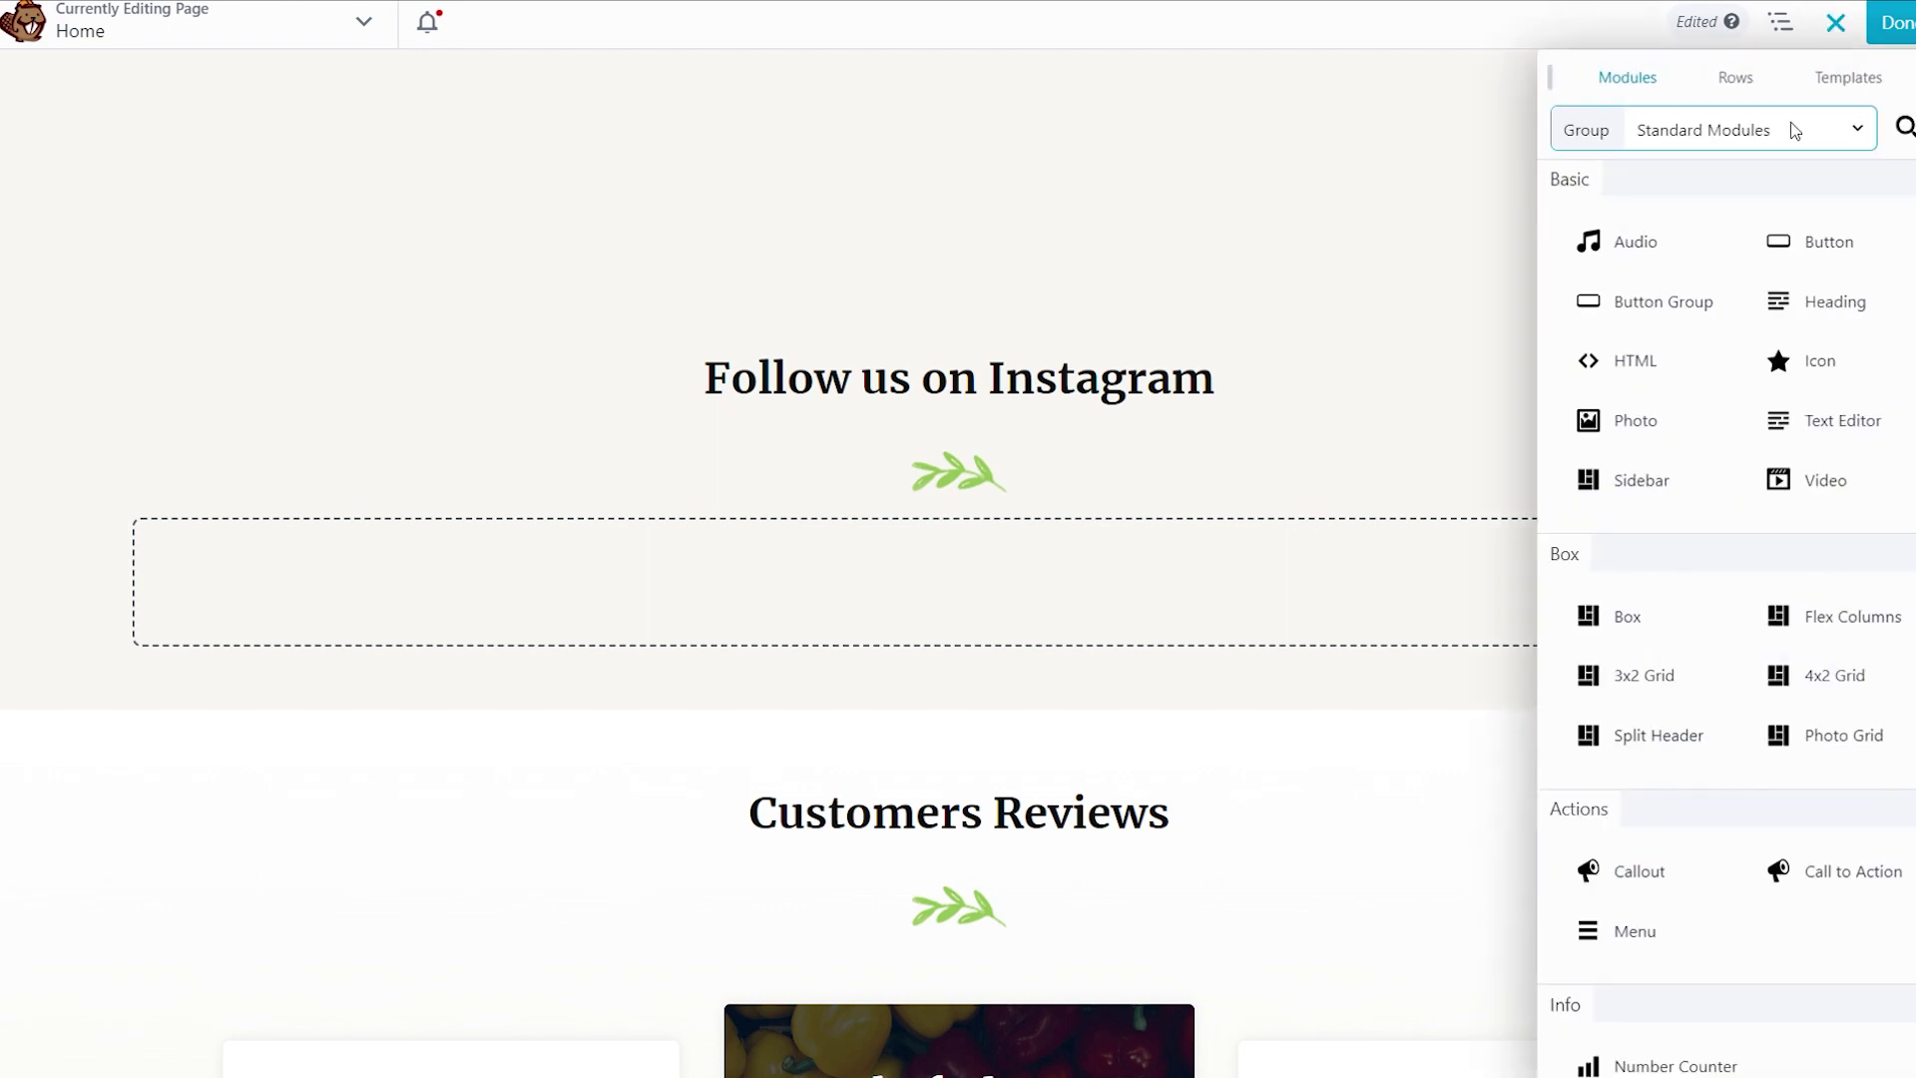
pyautogui.click(1733, 128)
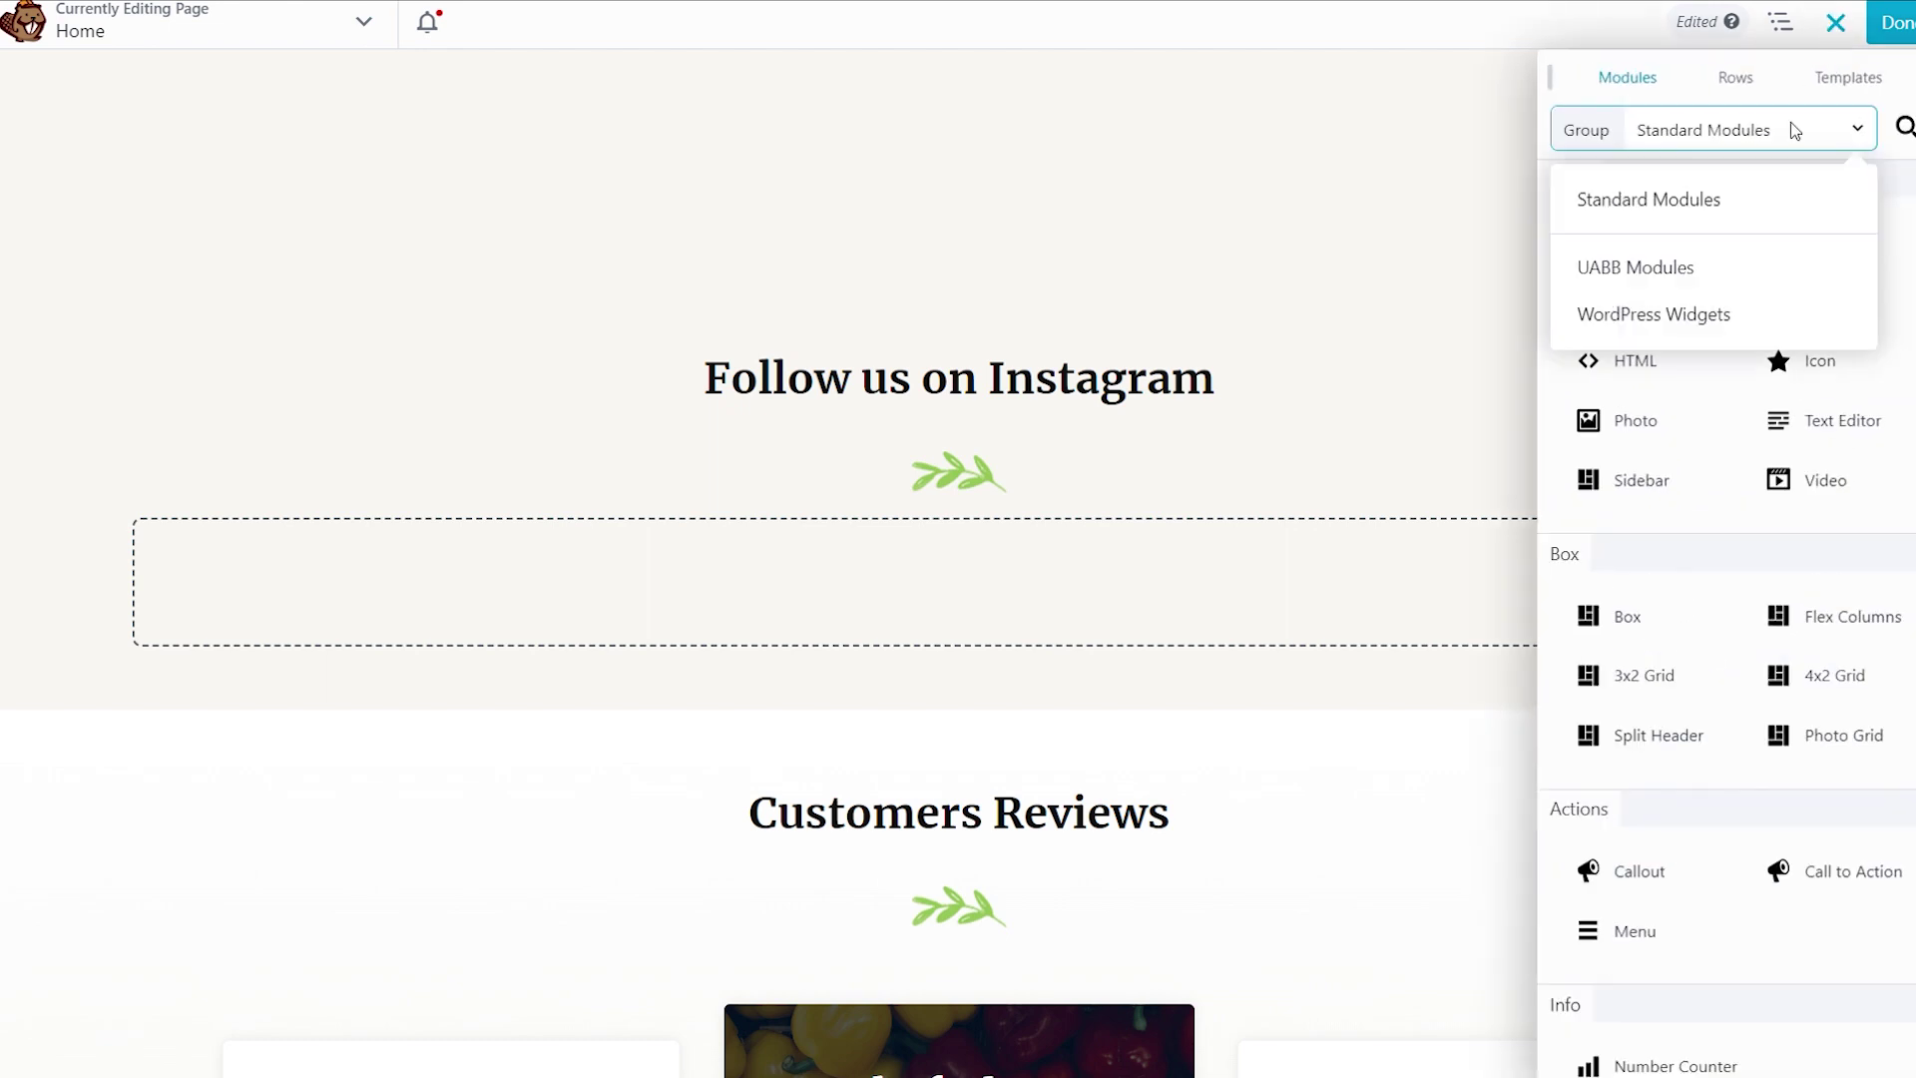
pyautogui.click(1745, 326)
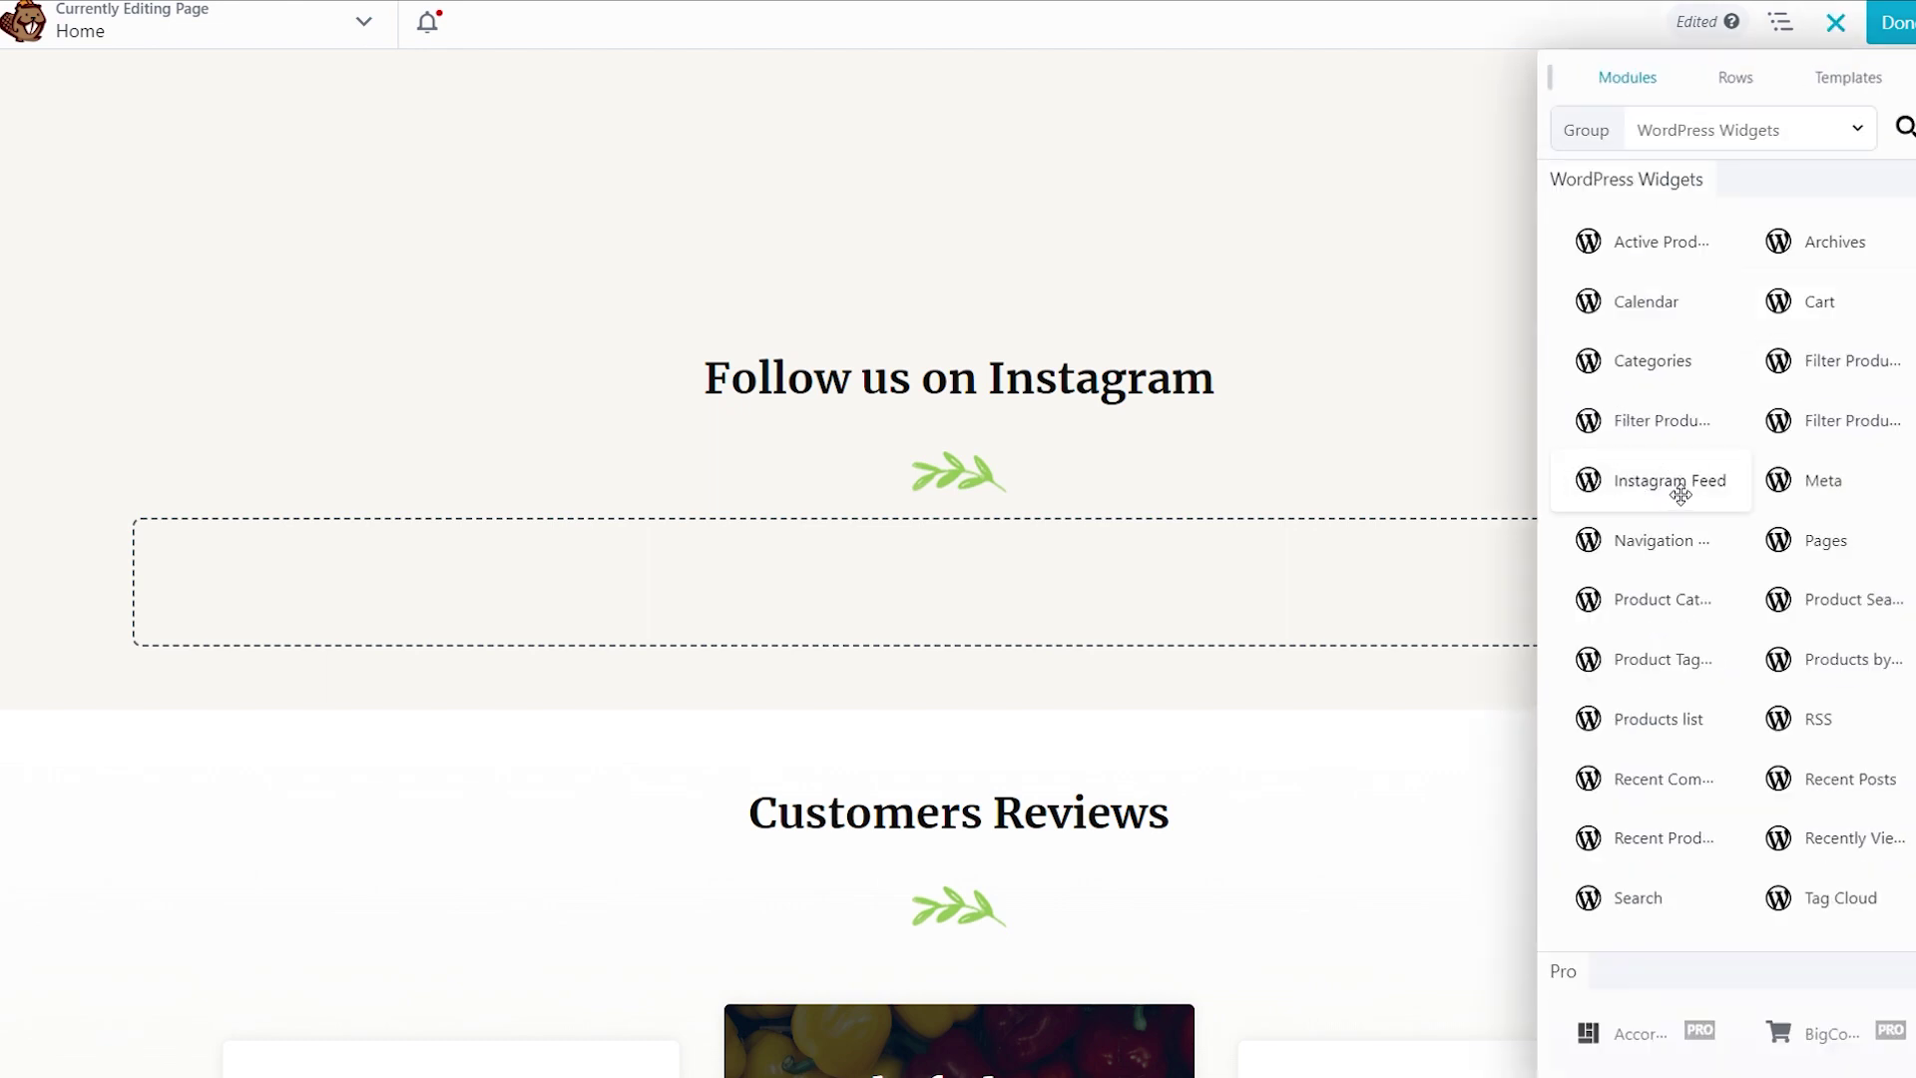
pyautogui.moveTo(1681, 495); pyautogui.dragTo(1041, 668)
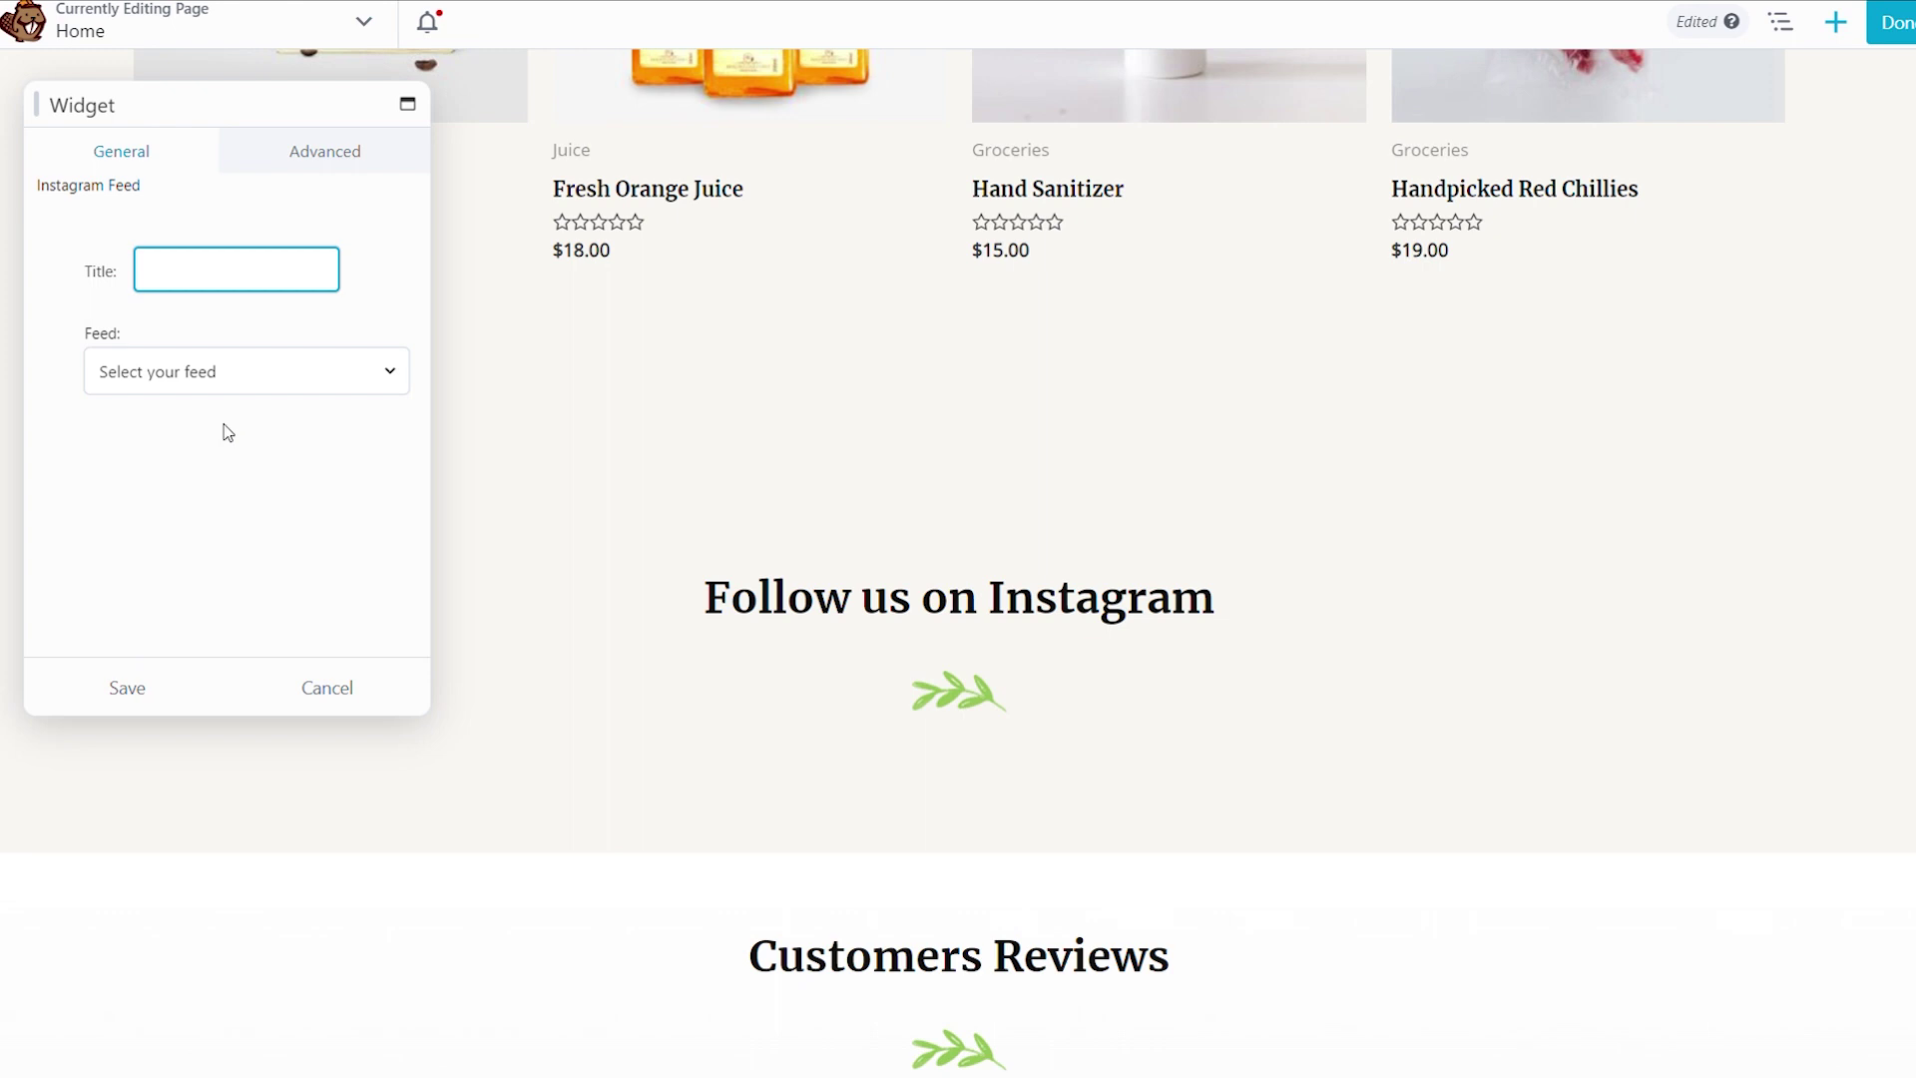
# Set the Instagram Feed widget to show the greengrove.eatery feed, and save the widget.
pyautogui.click(220, 383)
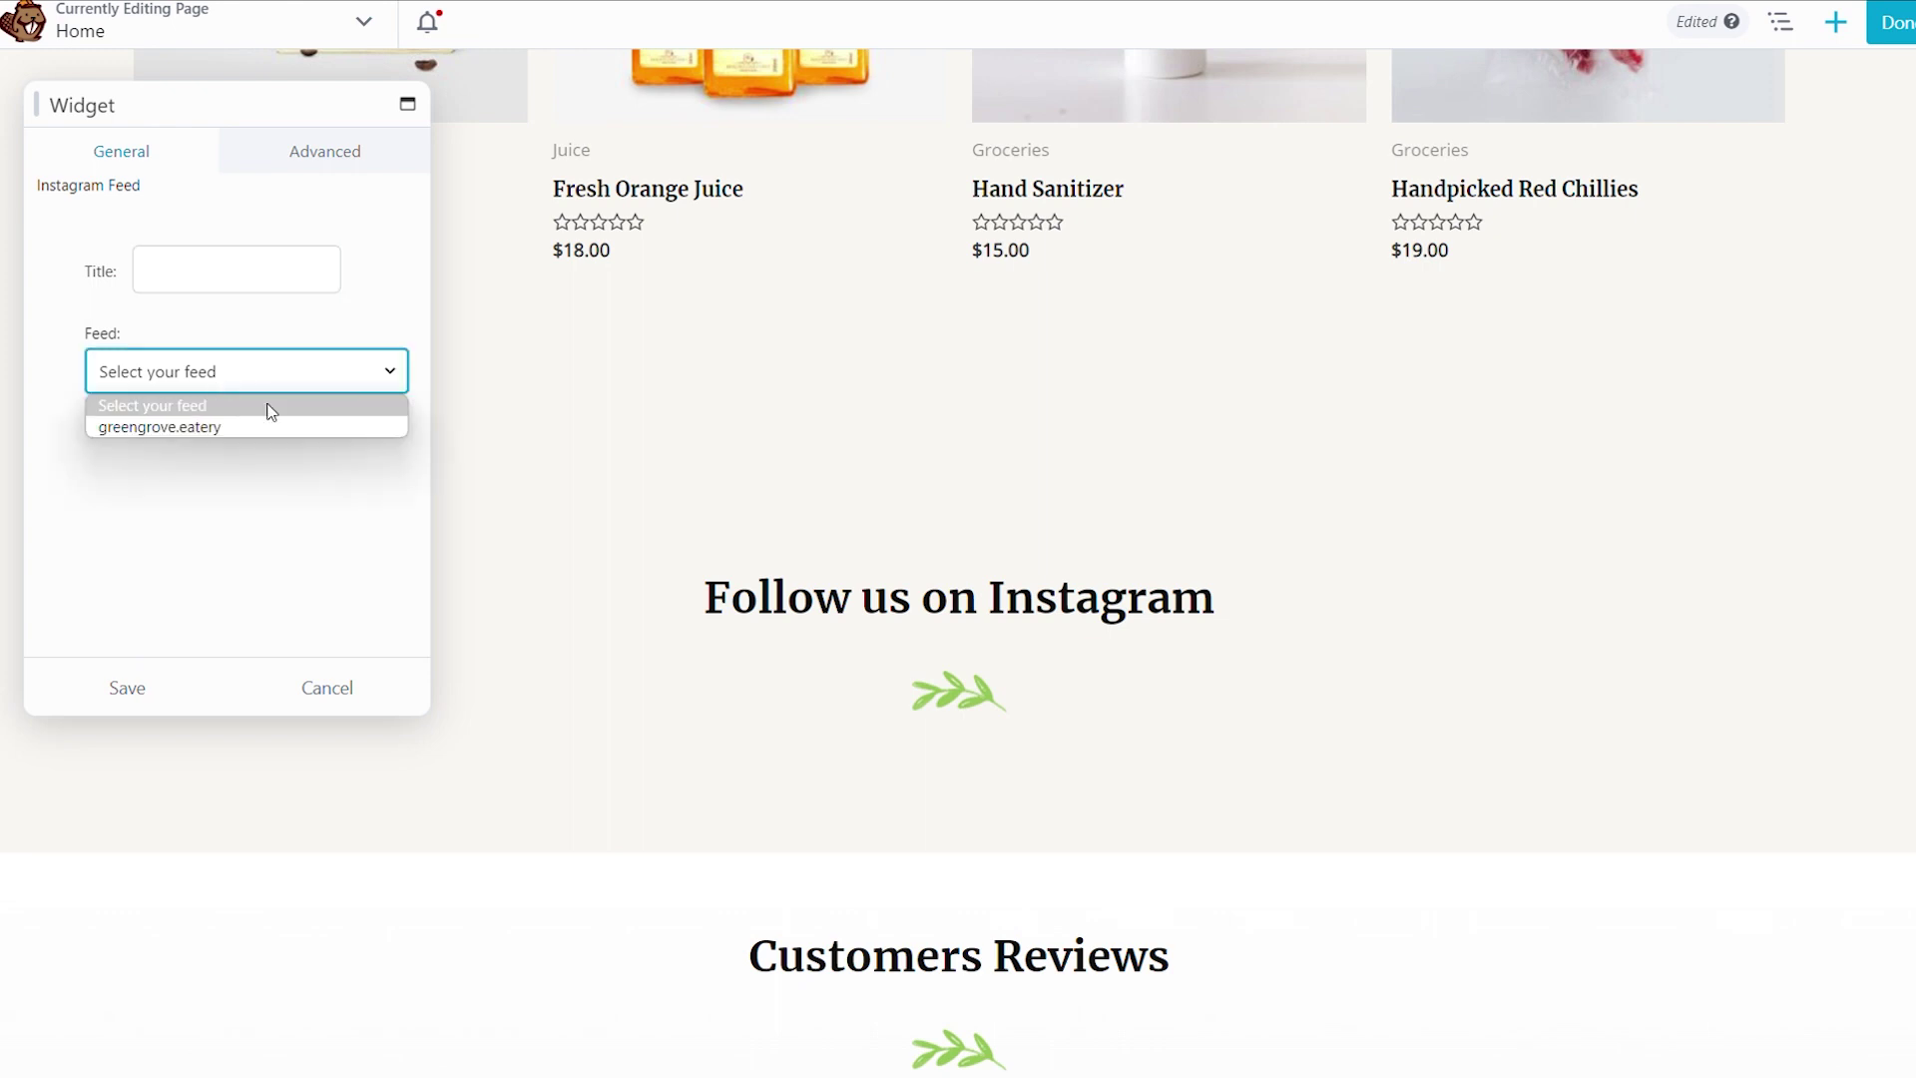
pyautogui.click(215, 429)
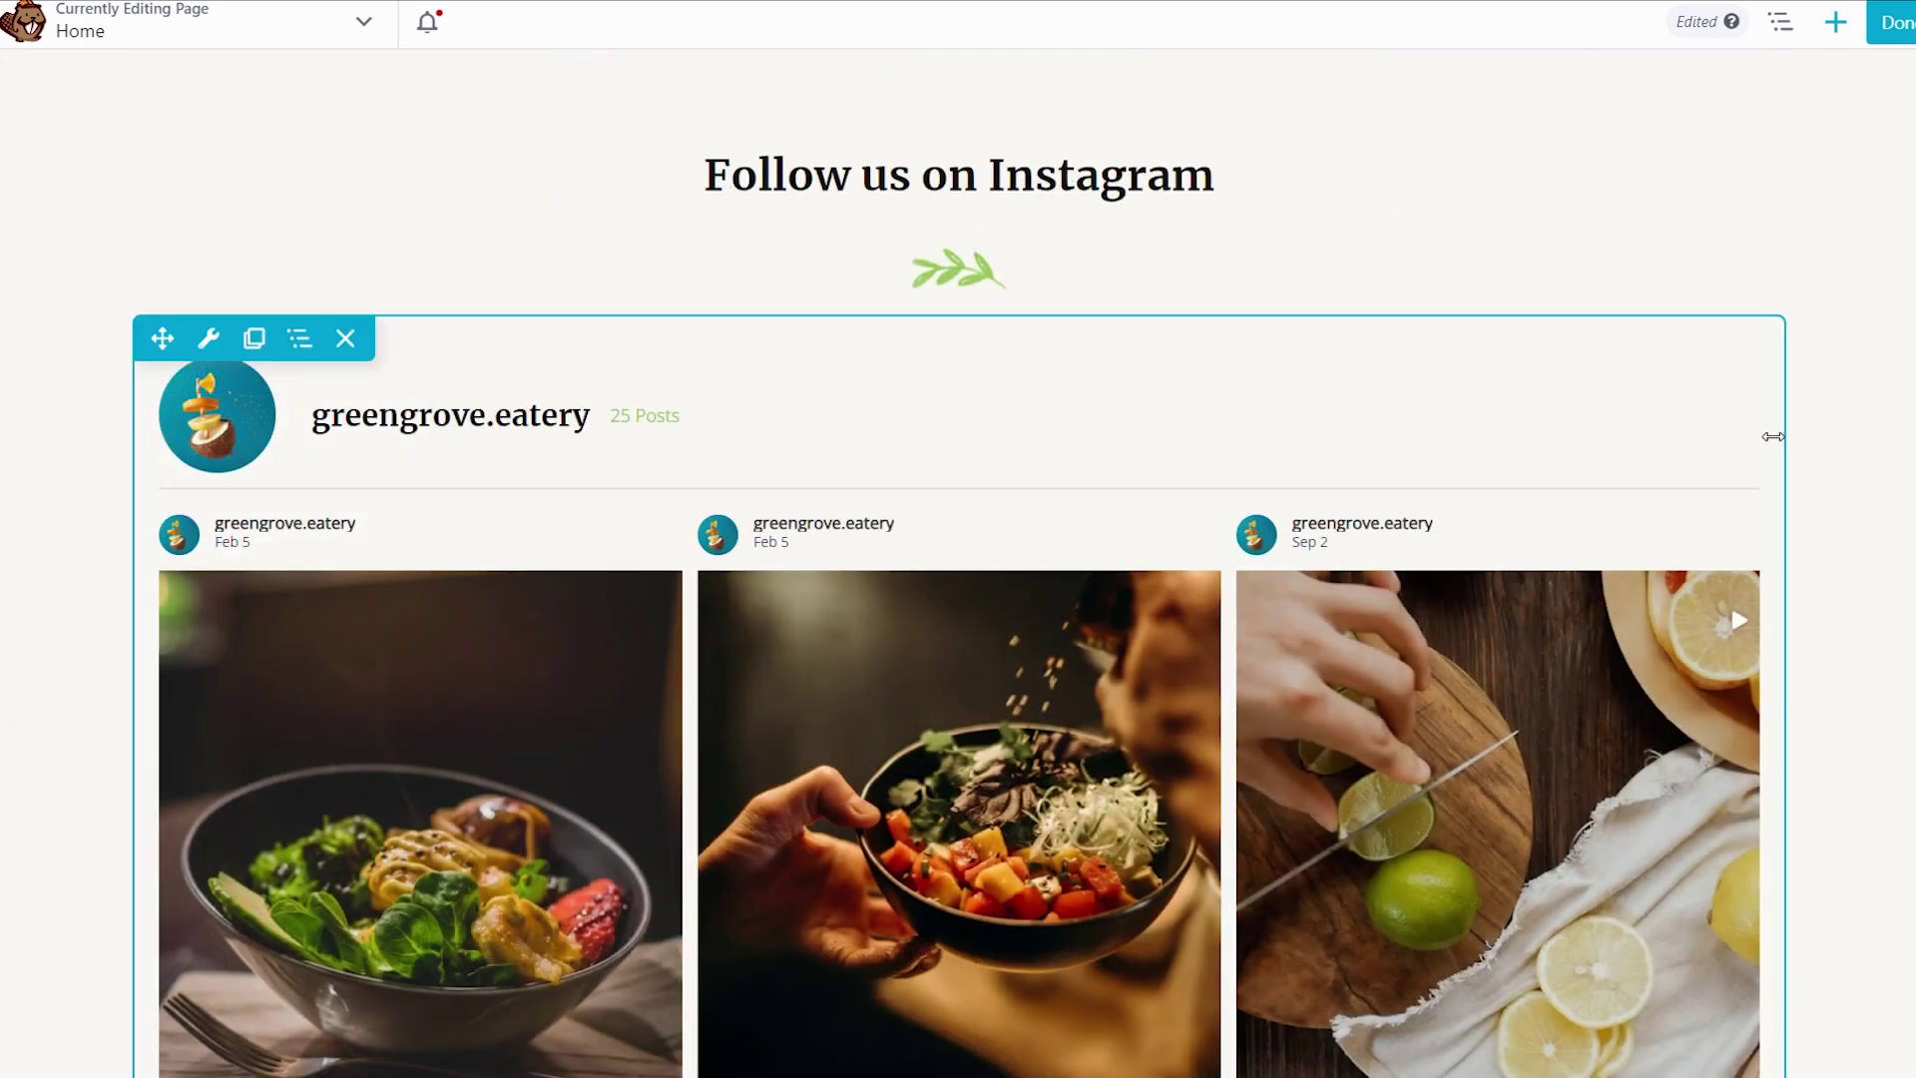
pyautogui.scroll(-1, 1771, 439)
pyautogui.scroll(-5, 1767, 448)
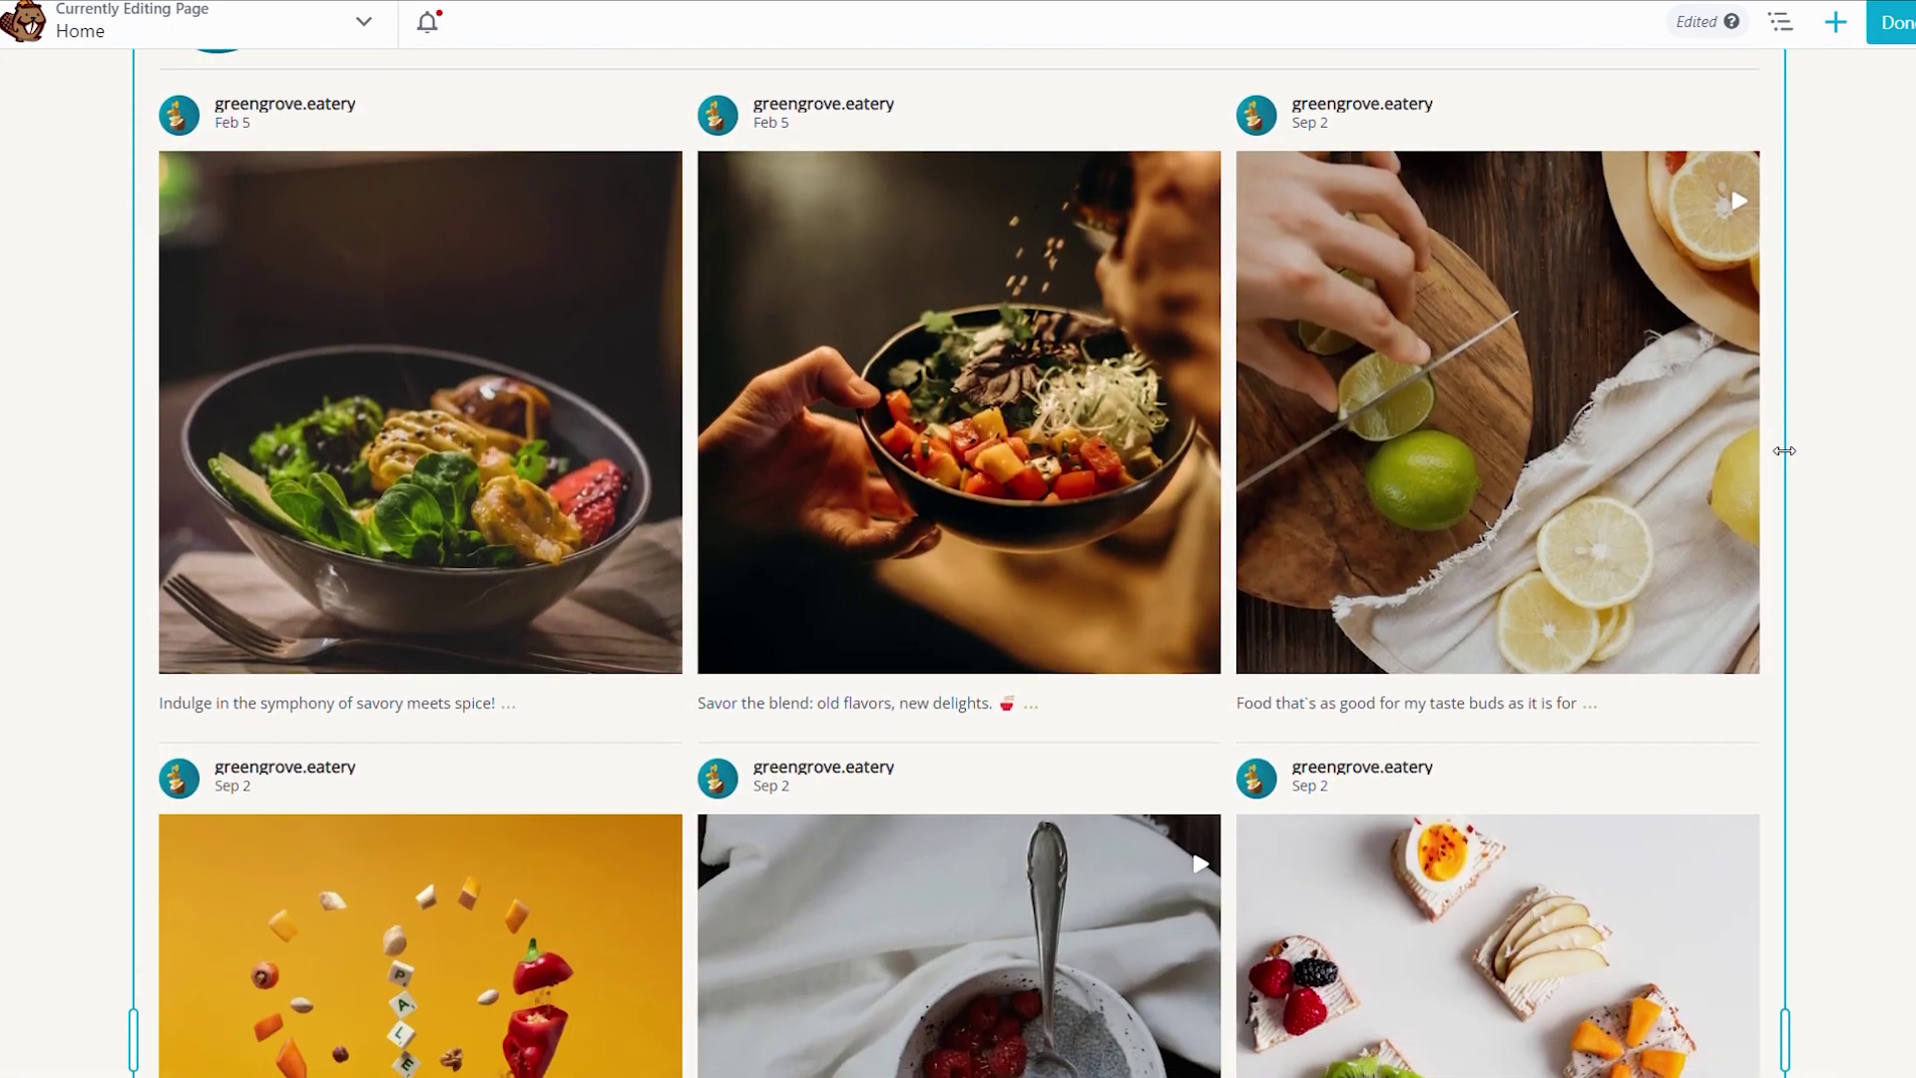
pyautogui.scroll(5, 1784, 451)
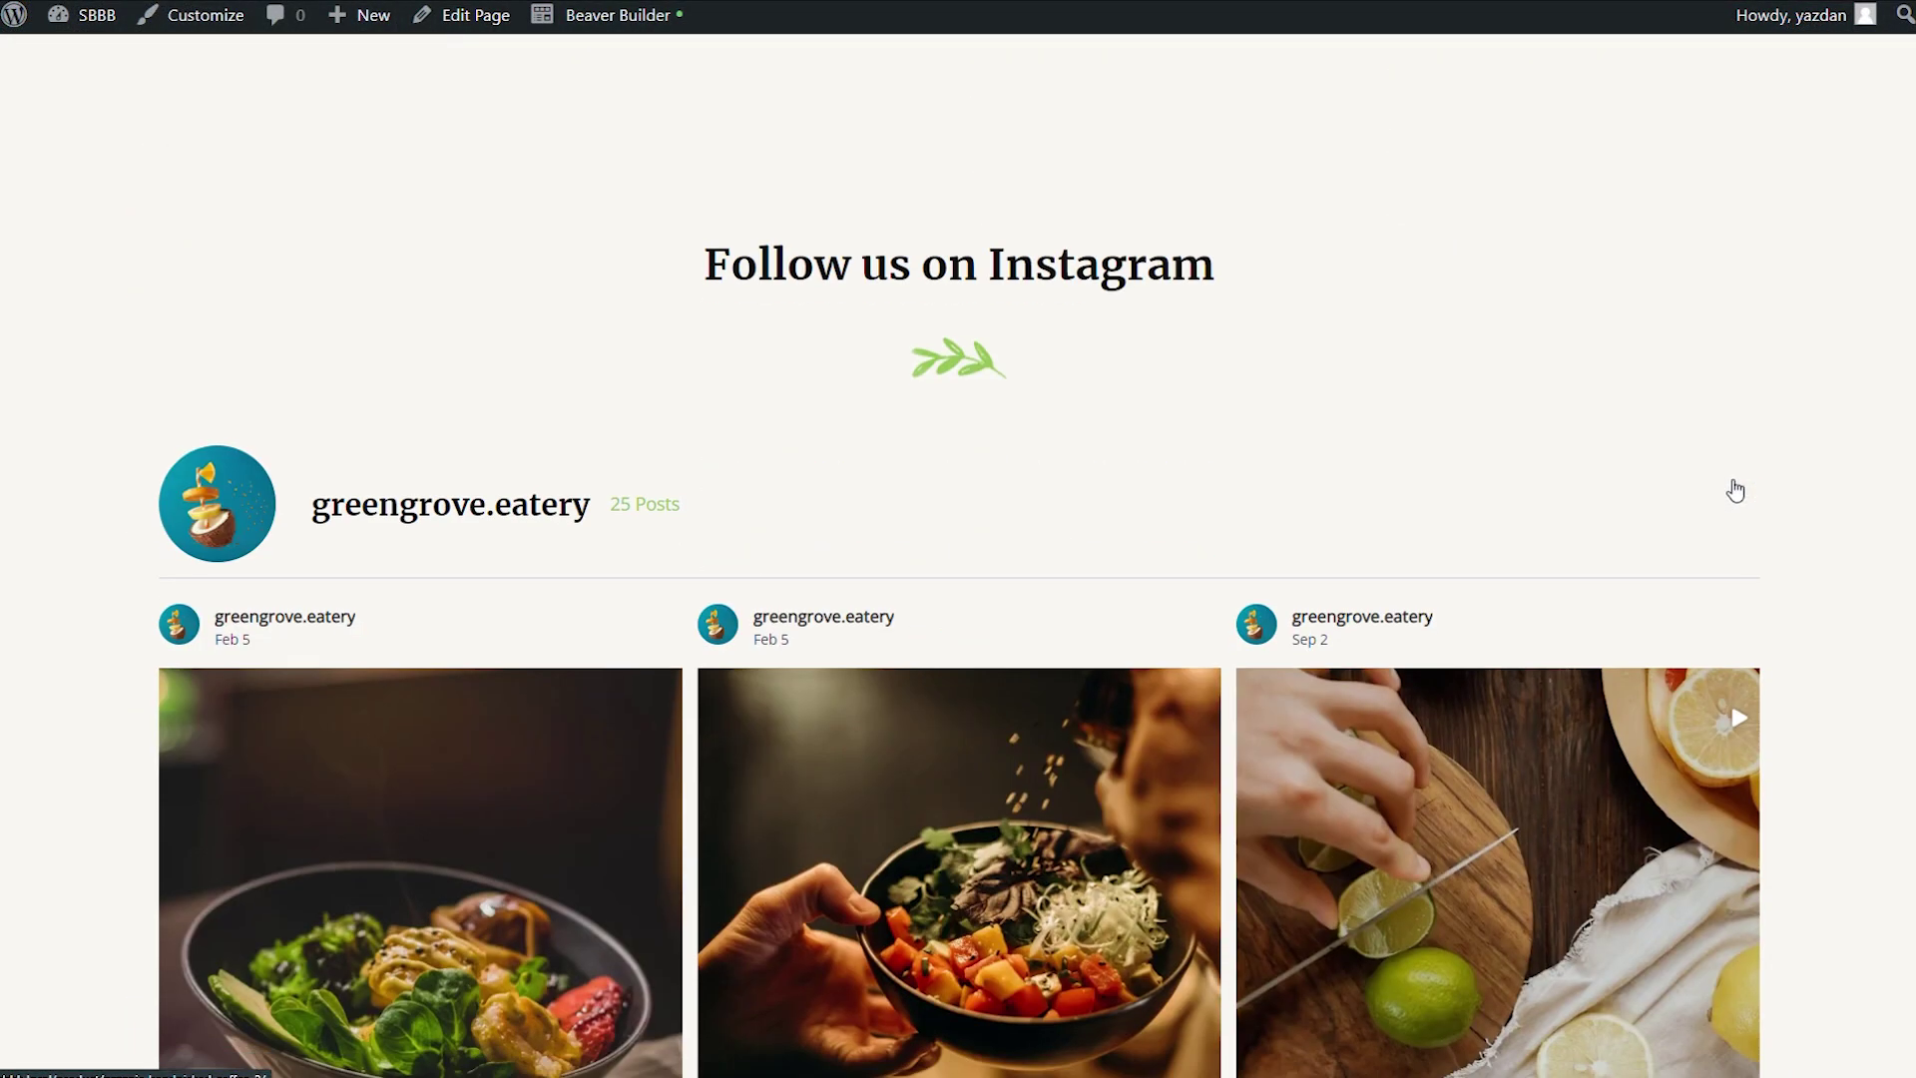
# Review the embedded Instagram feed on the live Home page, and open and close the "Eating clean and feeling lean!" post in the lightbox.
pyautogui.scroll(-1, 1761, 469)
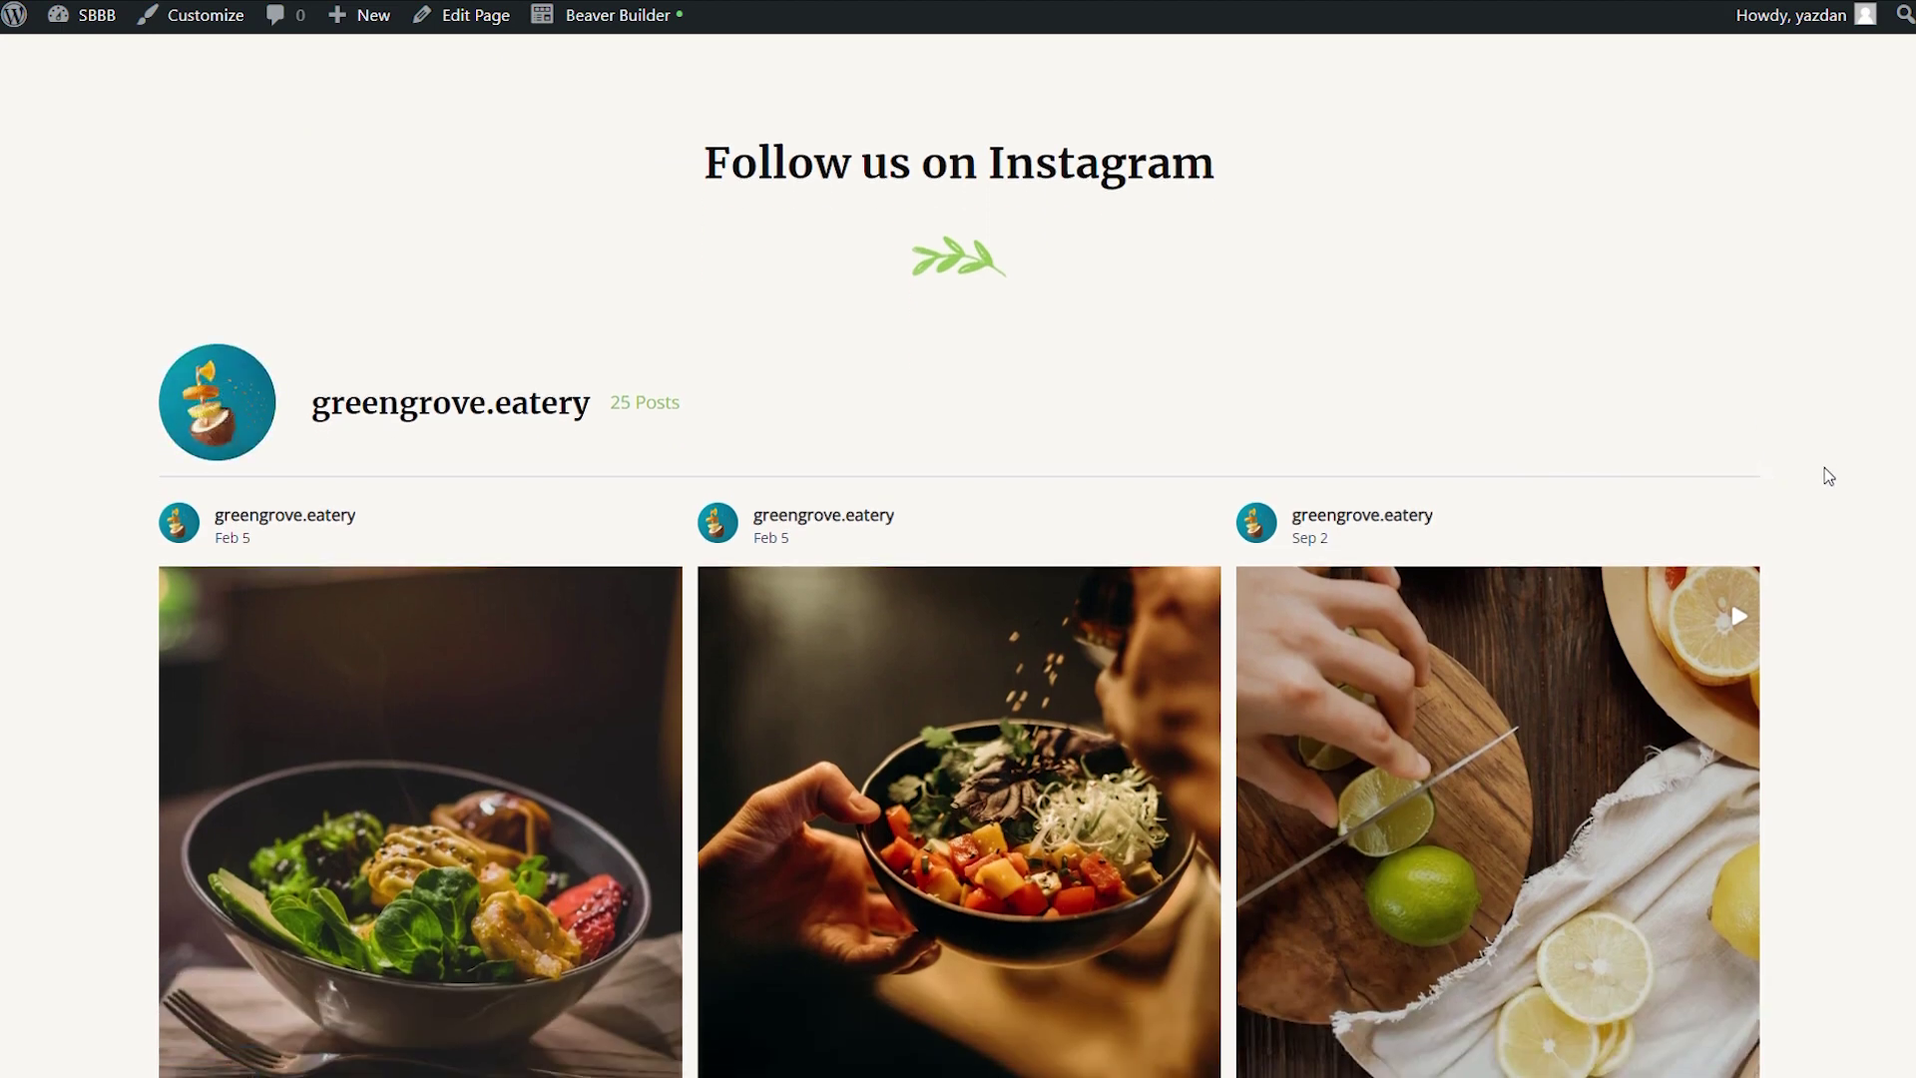
pyautogui.scroll(-4, 1825, 473)
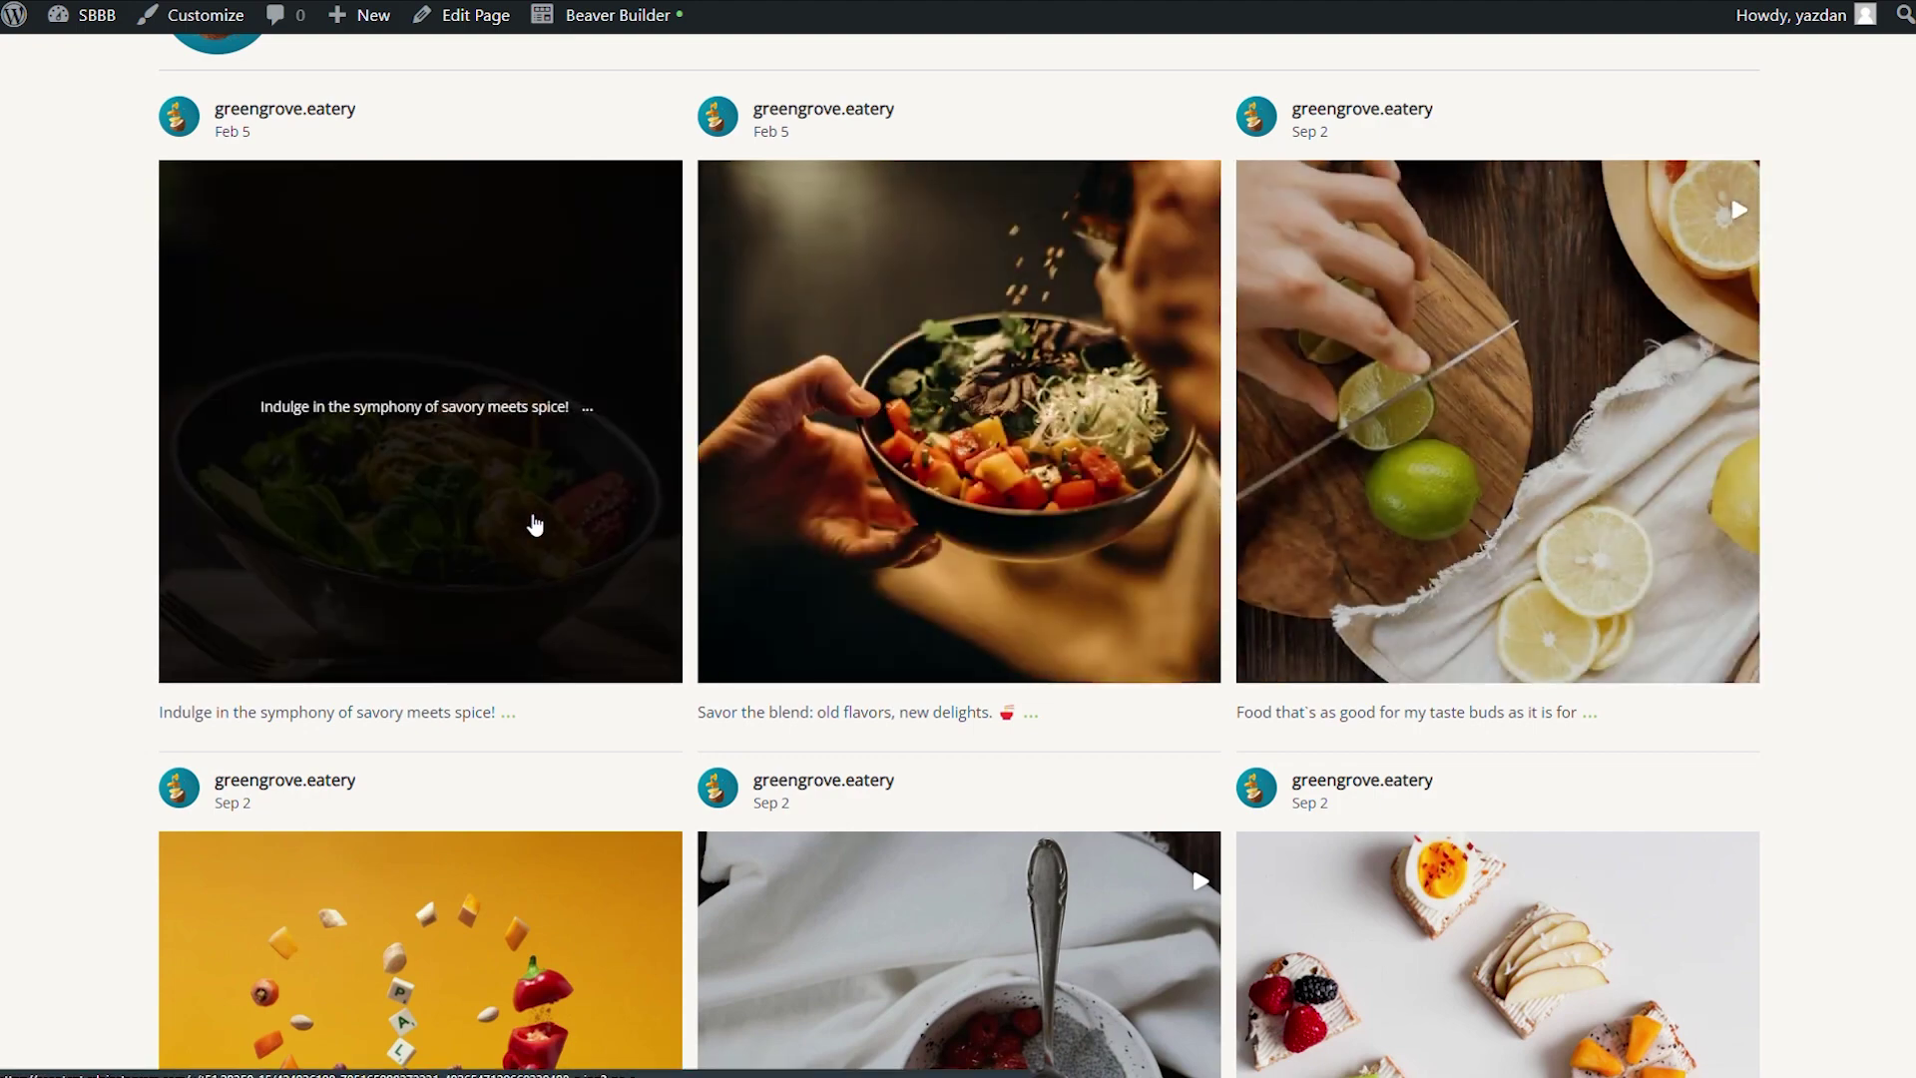
pyautogui.scroll(-5, 644, 716)
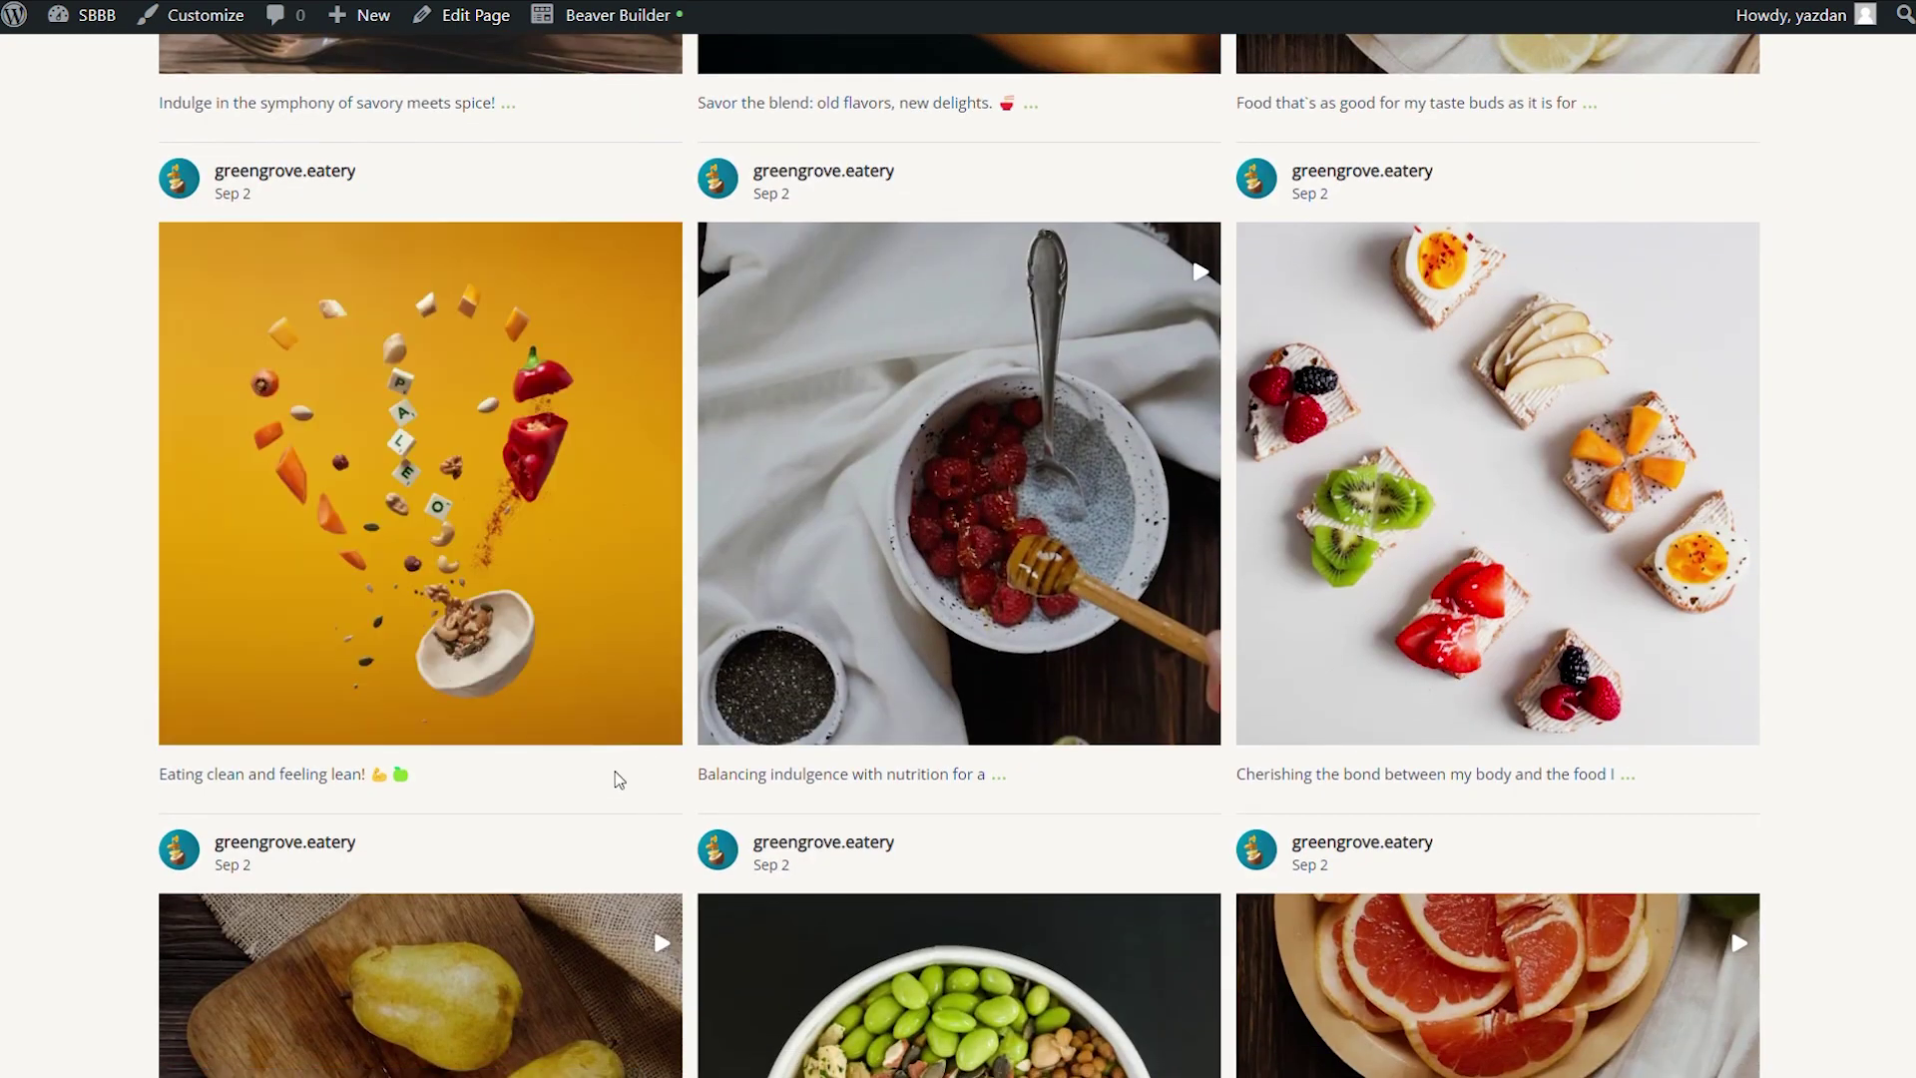
pyautogui.click(529, 616)
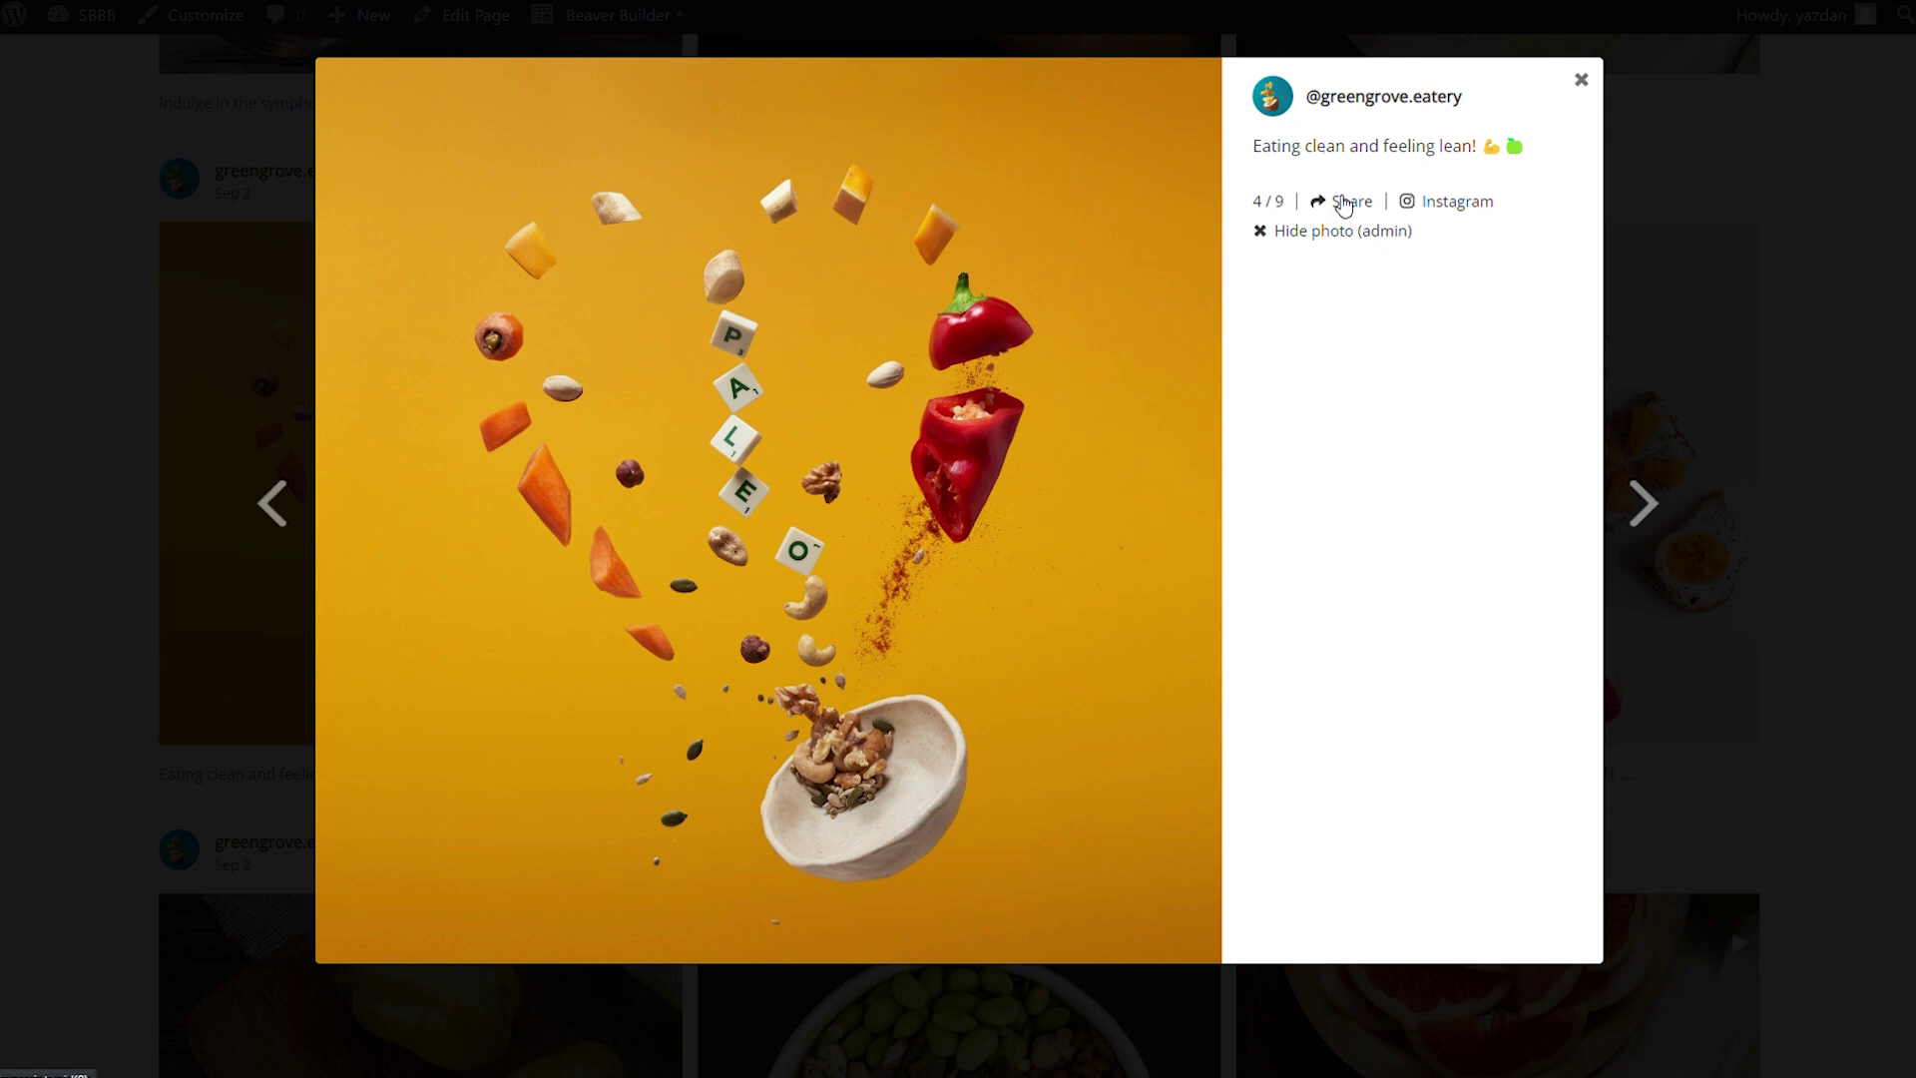
pyautogui.press('Escape')
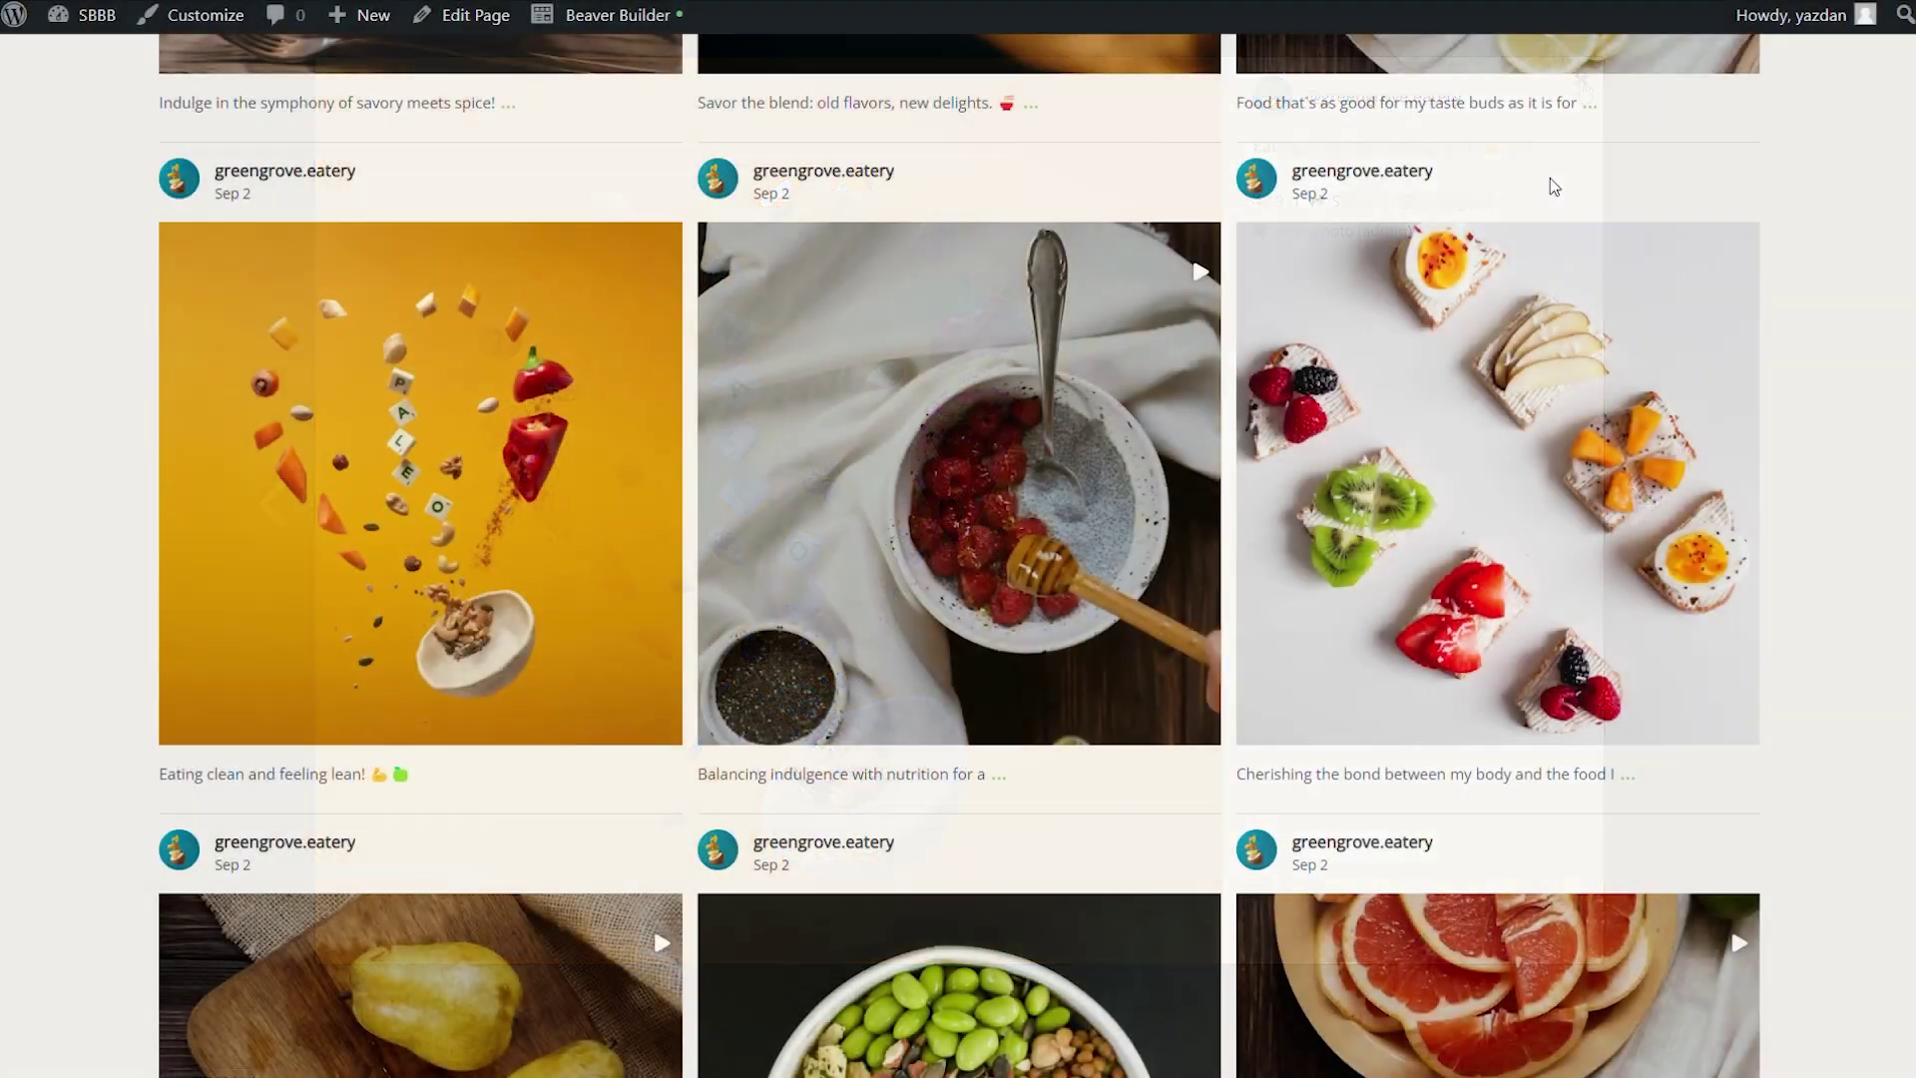